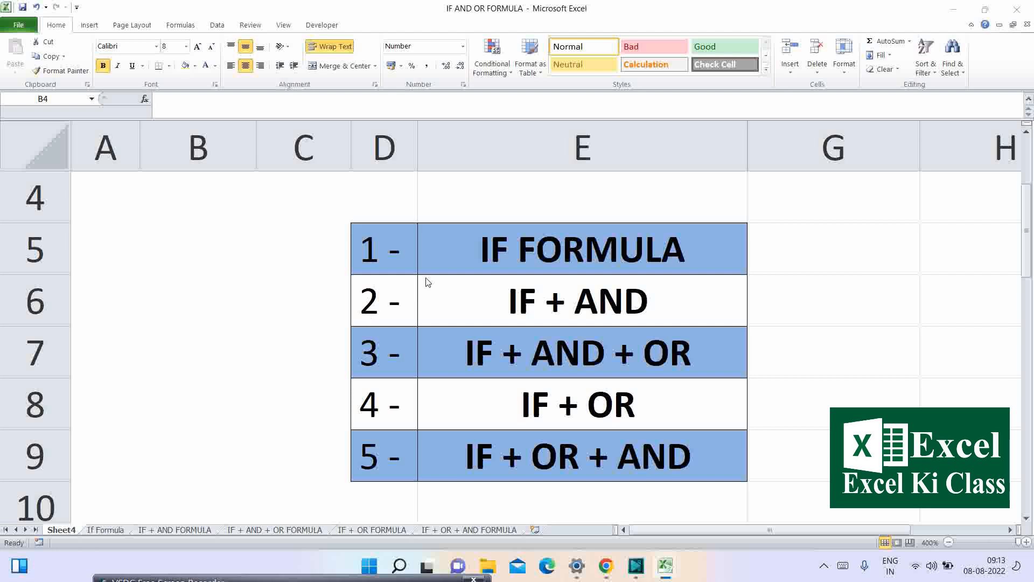
# Open the If Formula sheet and examine the budget table, especially the HR row and its Total Budget FTY.
pyautogui.click(538, 263)
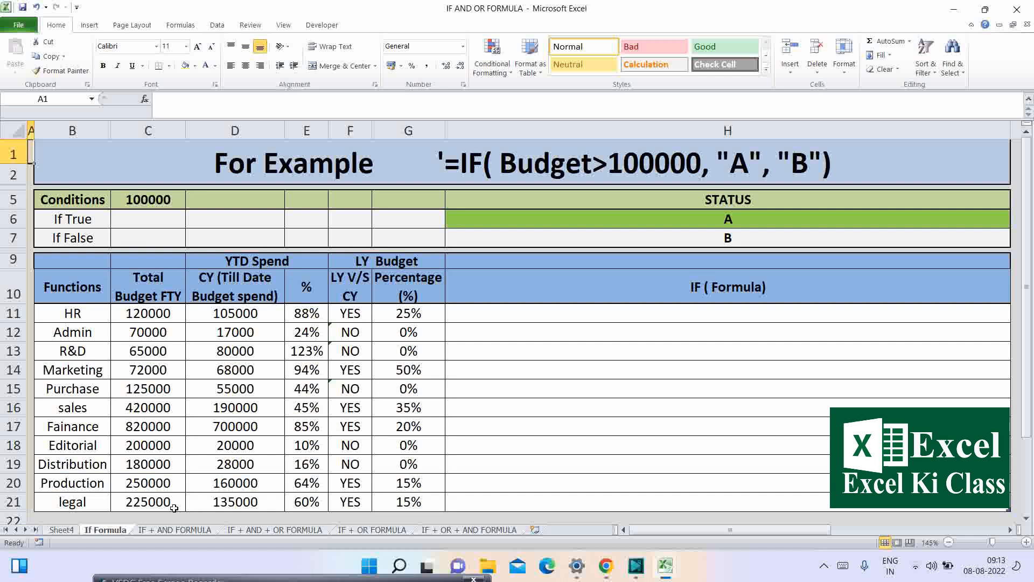
pyautogui.moveTo(173, 508); pyautogui.dragTo(162, 314)
pyautogui.click(408, 312)
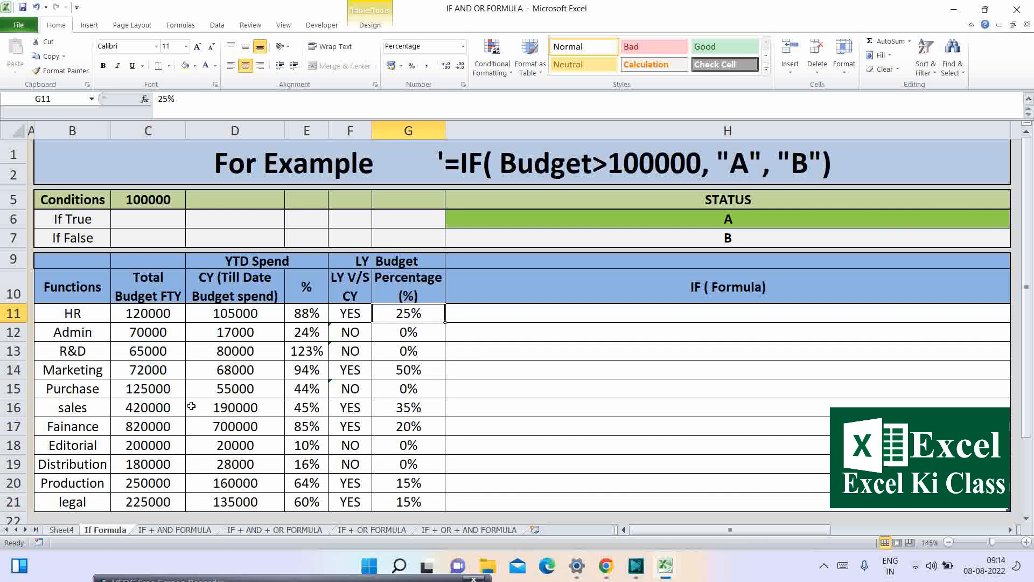
pyautogui.click(538, 314)
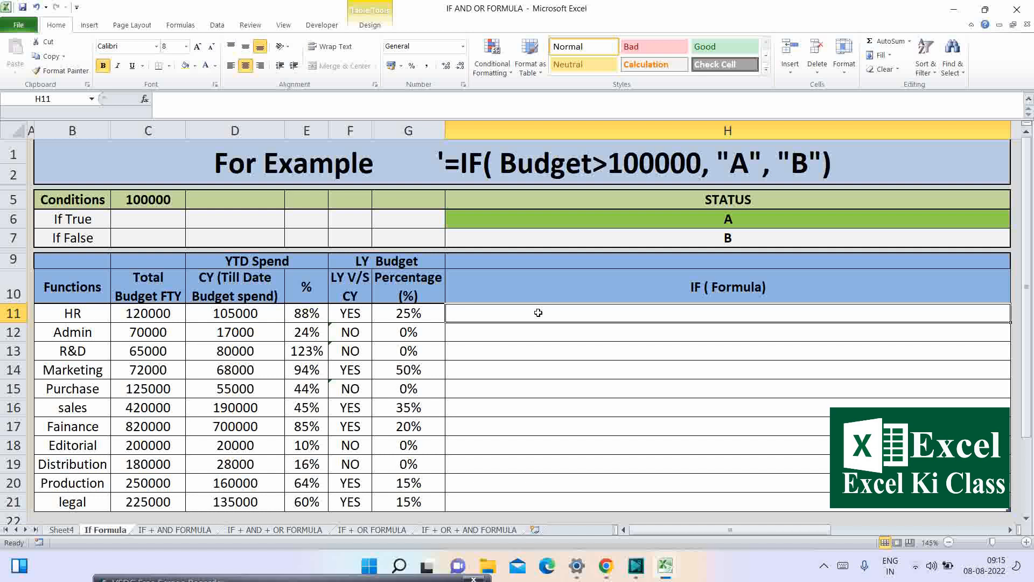
pyautogui.click(160, 318)
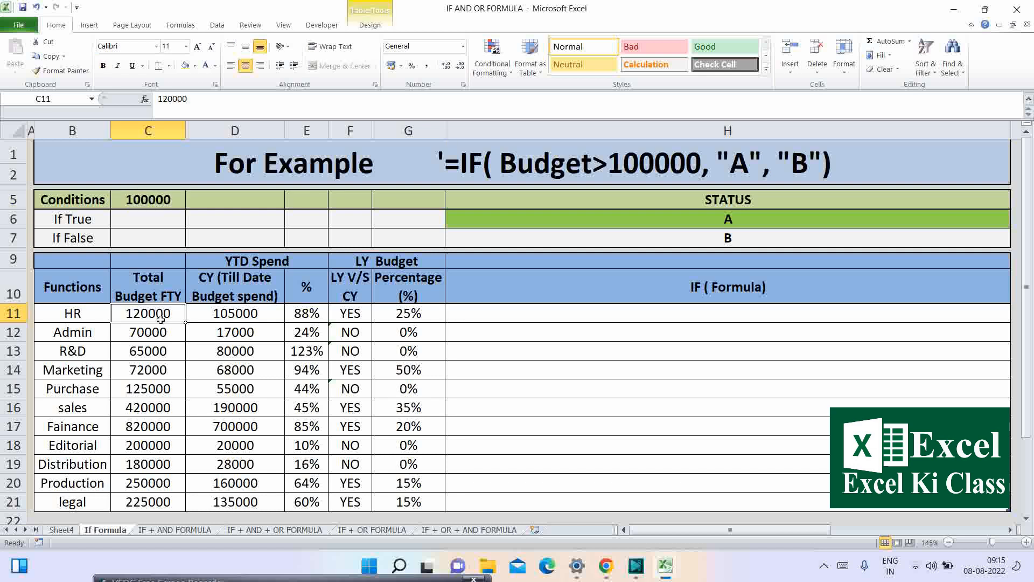
# Start an IF formula in the HR row's IF ( Formula) cell, testing whether Total Budget FTY is greater than $C$5.
pyautogui.click(571, 315)
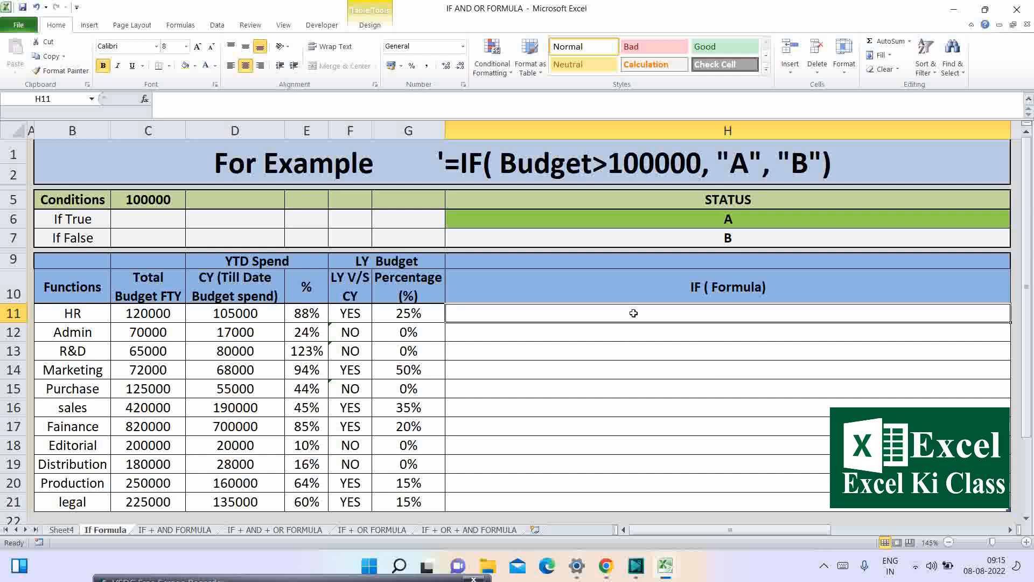
pyautogui.write('=')
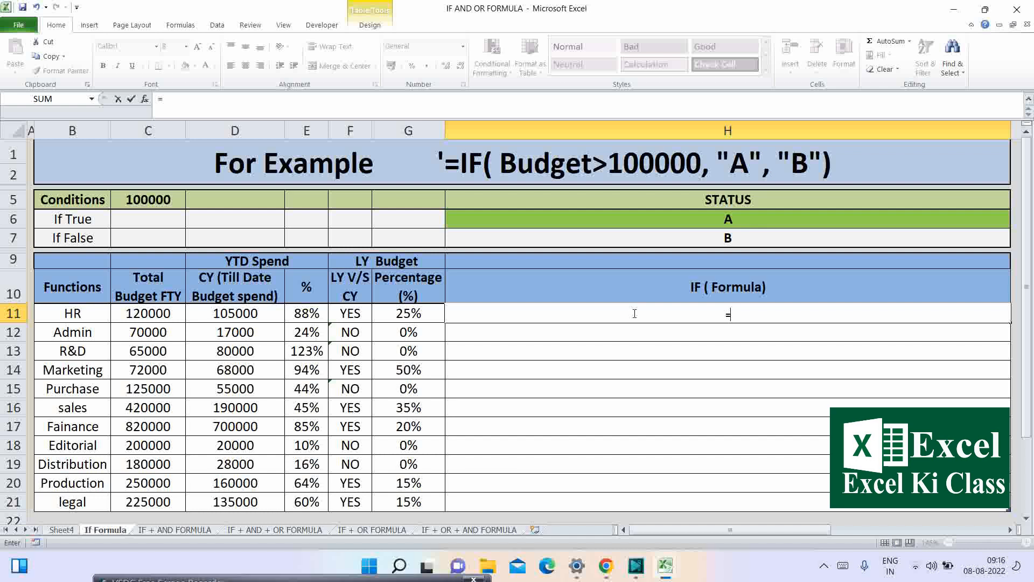
pyautogui.press('BackSpace')
pyautogui.write('+if')
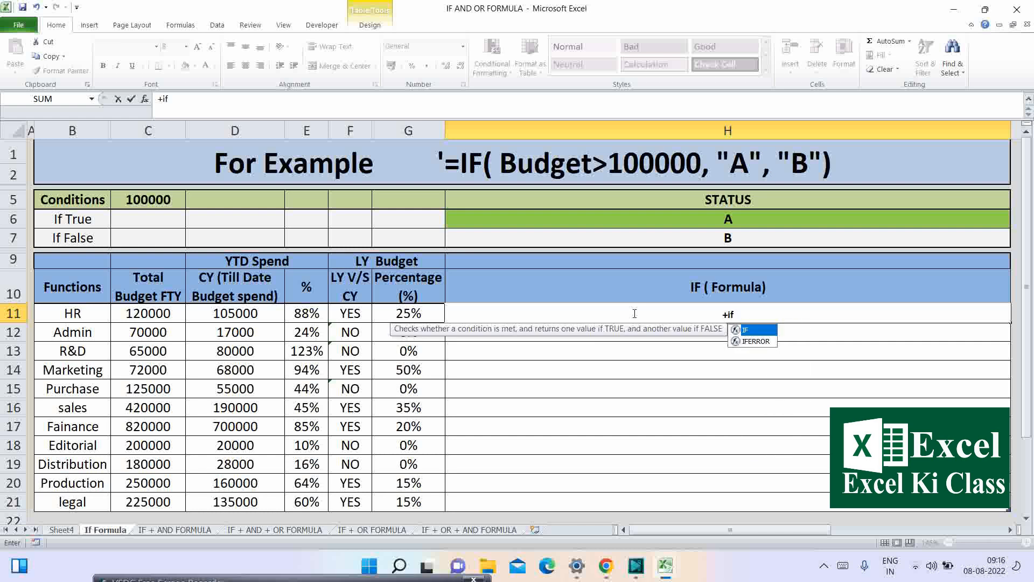
pyautogui.press('Tab')
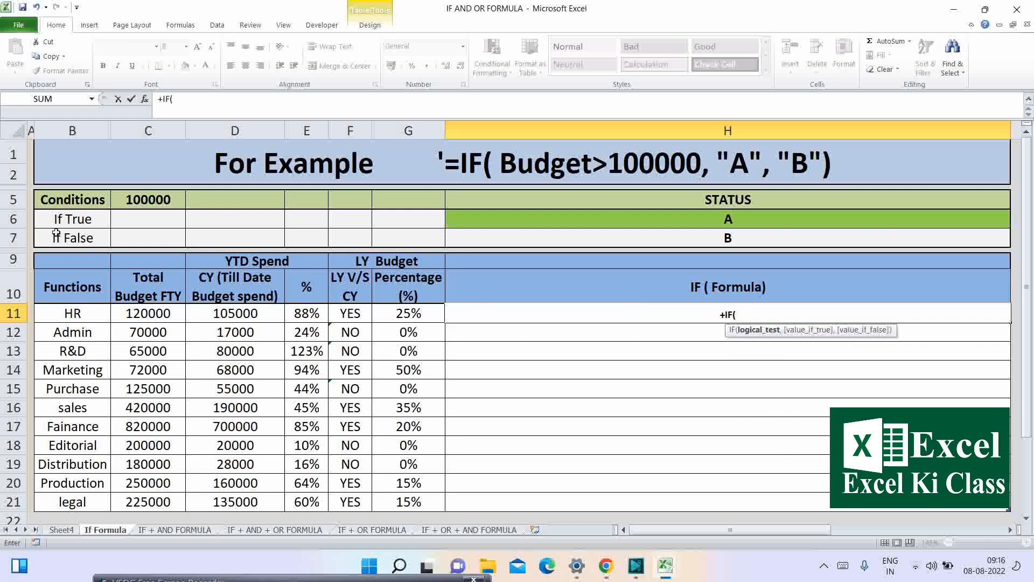
pyautogui.click(174, 314)
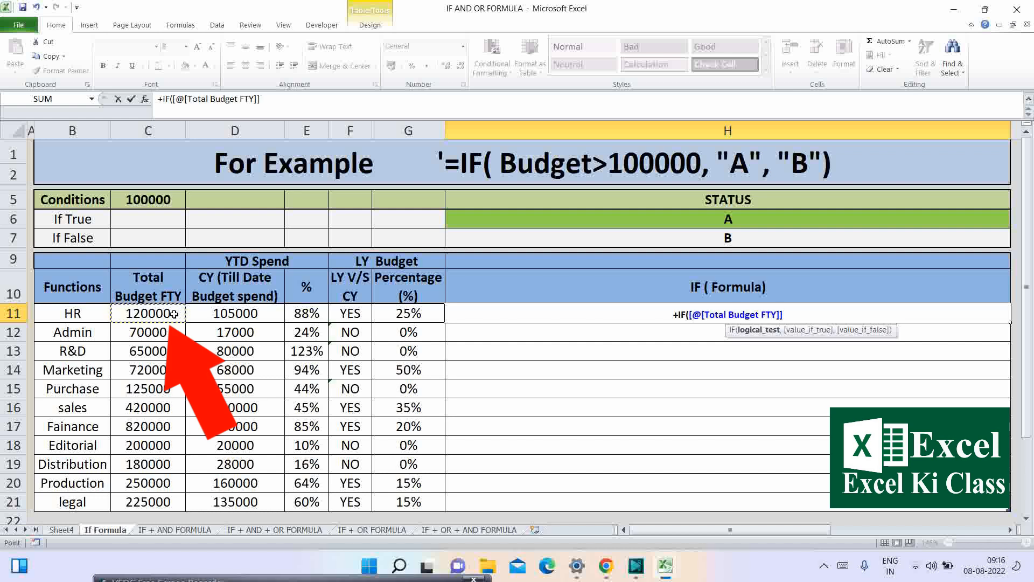
pyautogui.write('>')
pyautogui.click(129, 200)
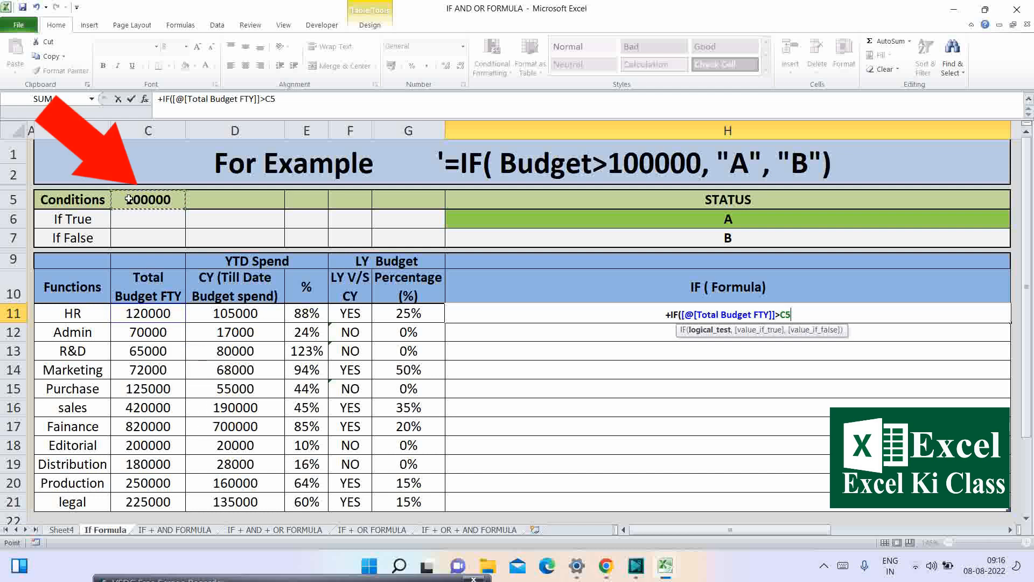
pyautogui.press('F4')
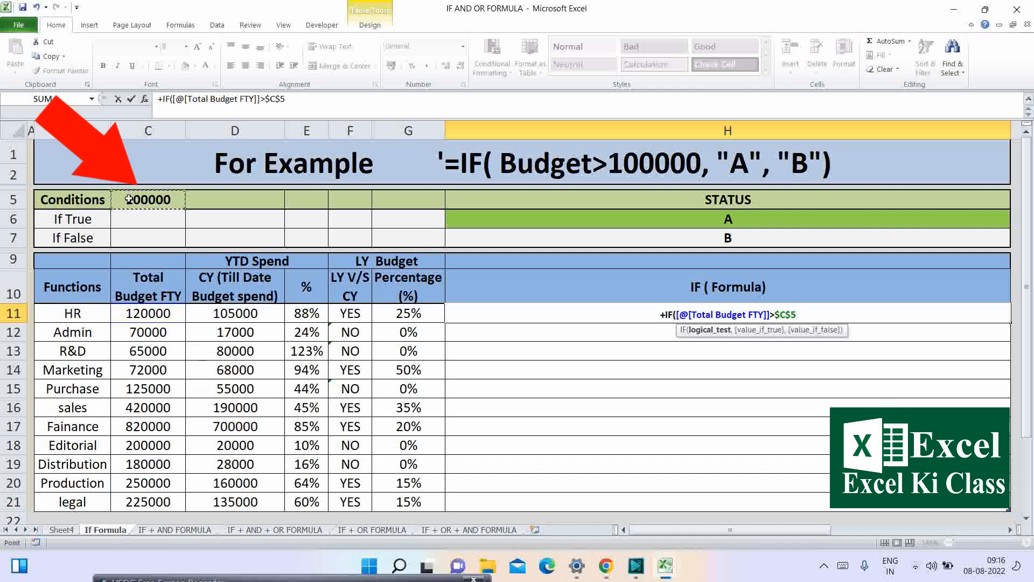
pyautogui.write(',')
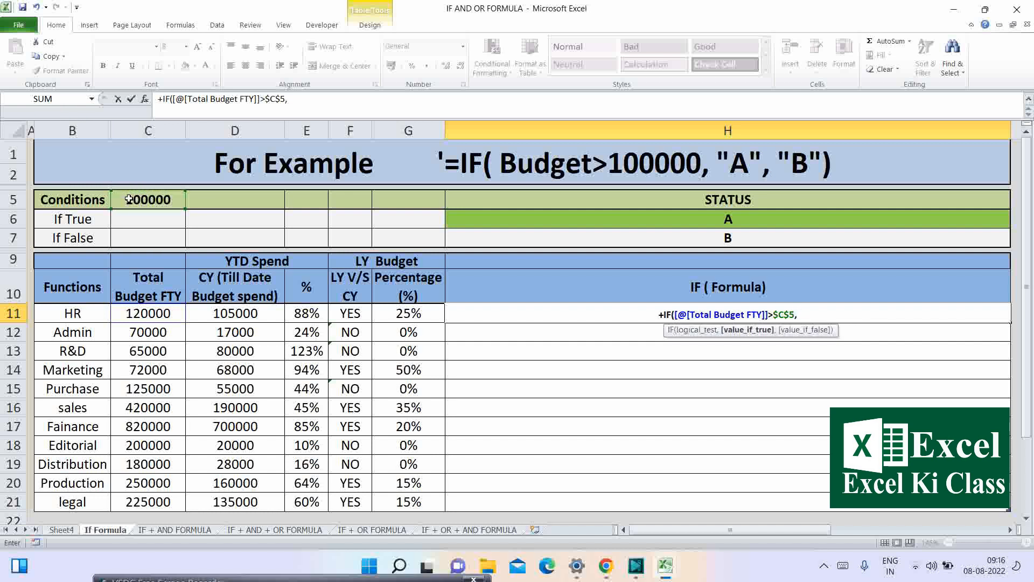
# Complete the IF formula with $H$6 as the value if true and $H$7 as the value if false.
pyautogui.click(681, 220)
pyautogui.write(',')
pyautogui.press('BackSpace')
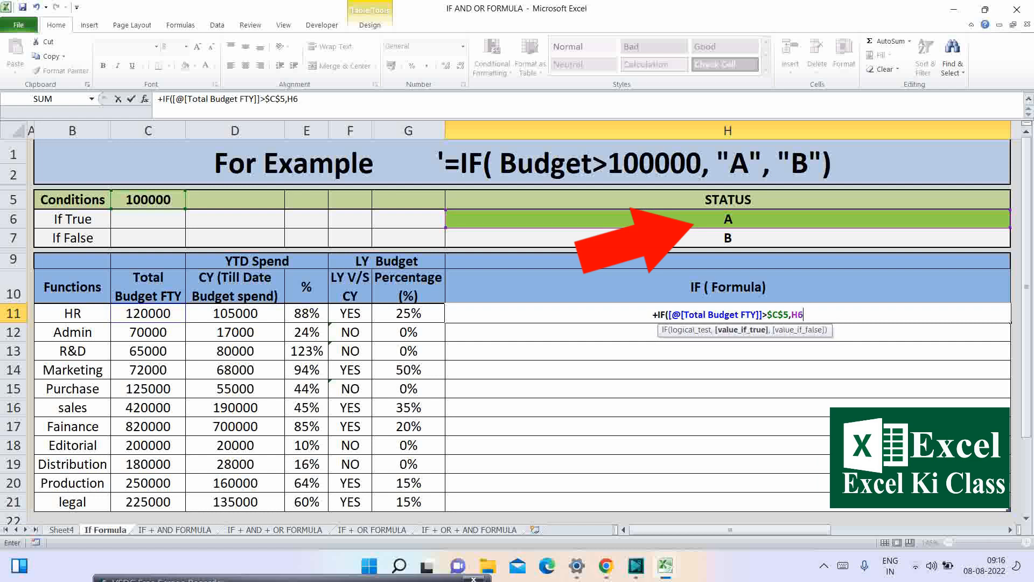
pyautogui.press('F4')
pyautogui.write(',')
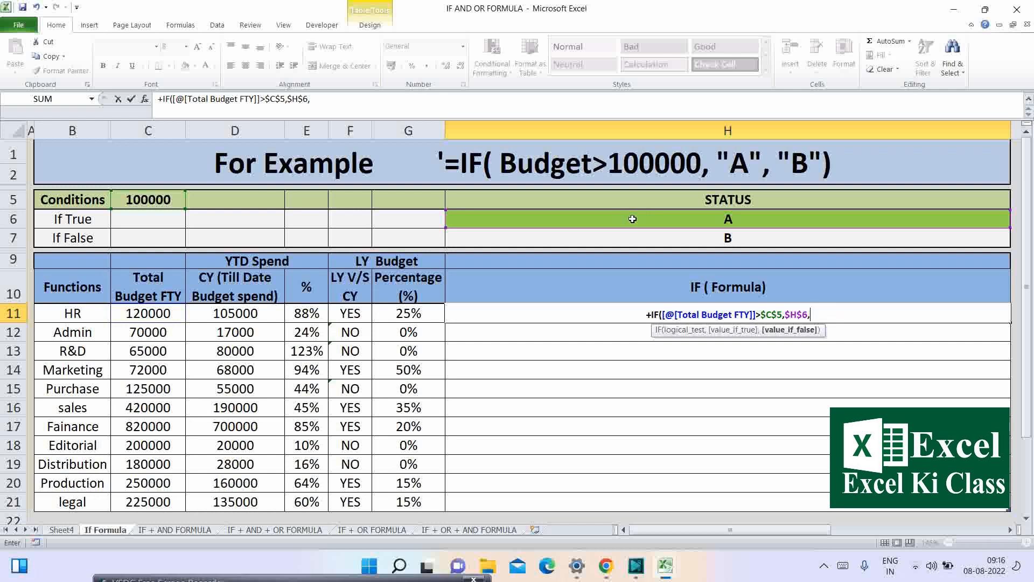
pyautogui.click(679, 239)
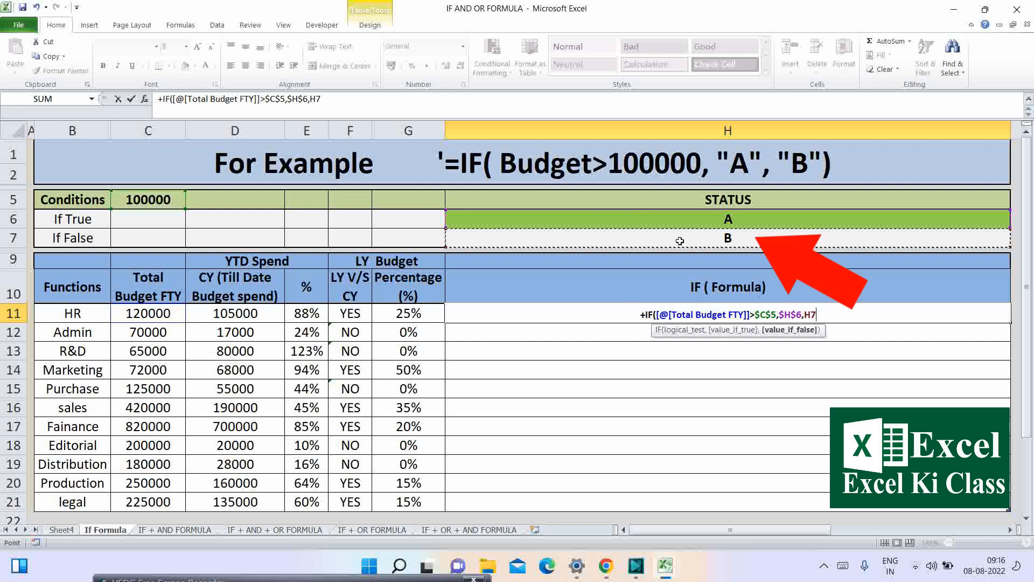
pyautogui.press('F4')
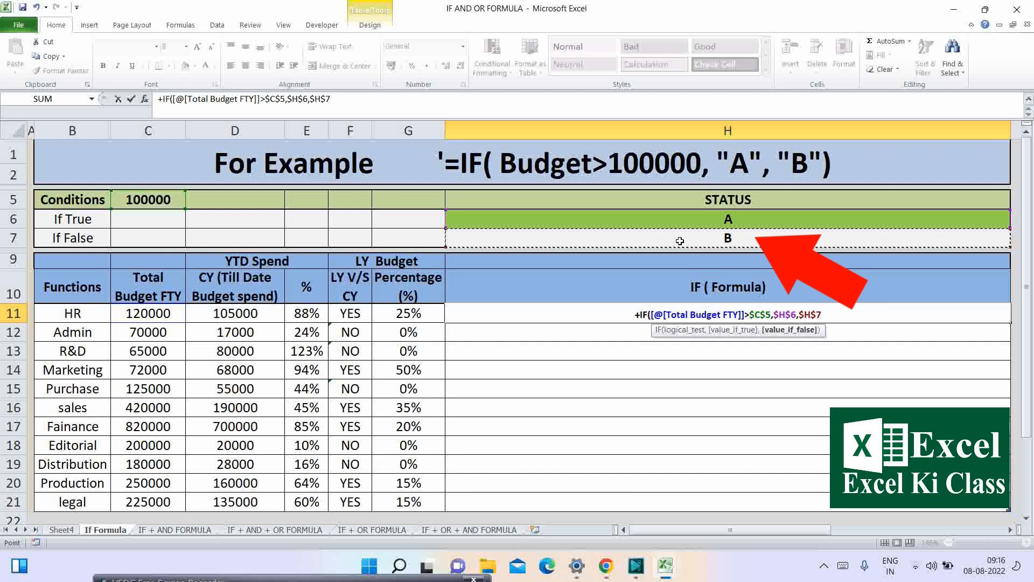
pyautogui.write(')')
pyautogui.press('Return')
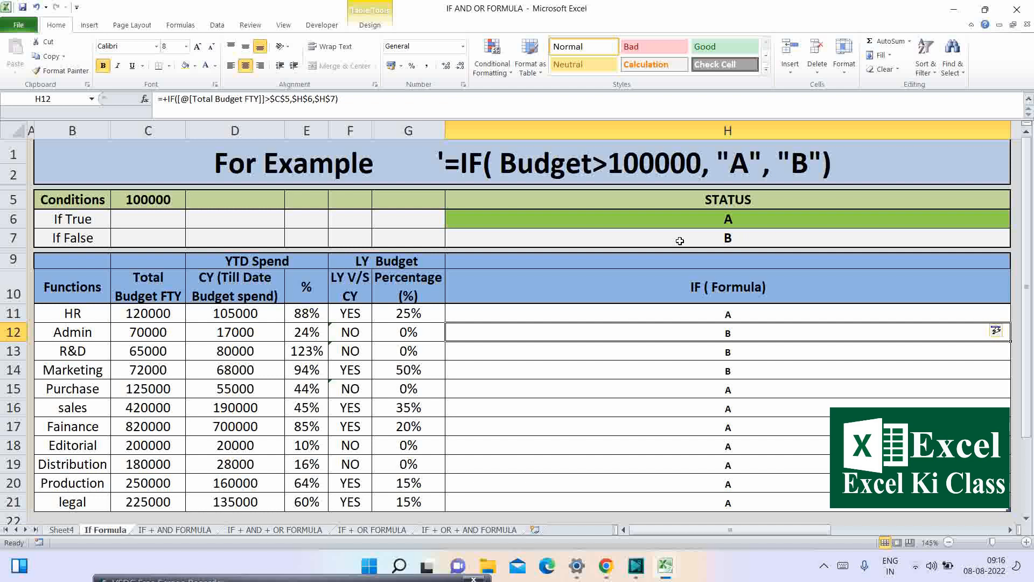
# Create a conditional formatting rule on H11:H21 that formats only cells with specific text containing "A".
pyautogui.press('Up')
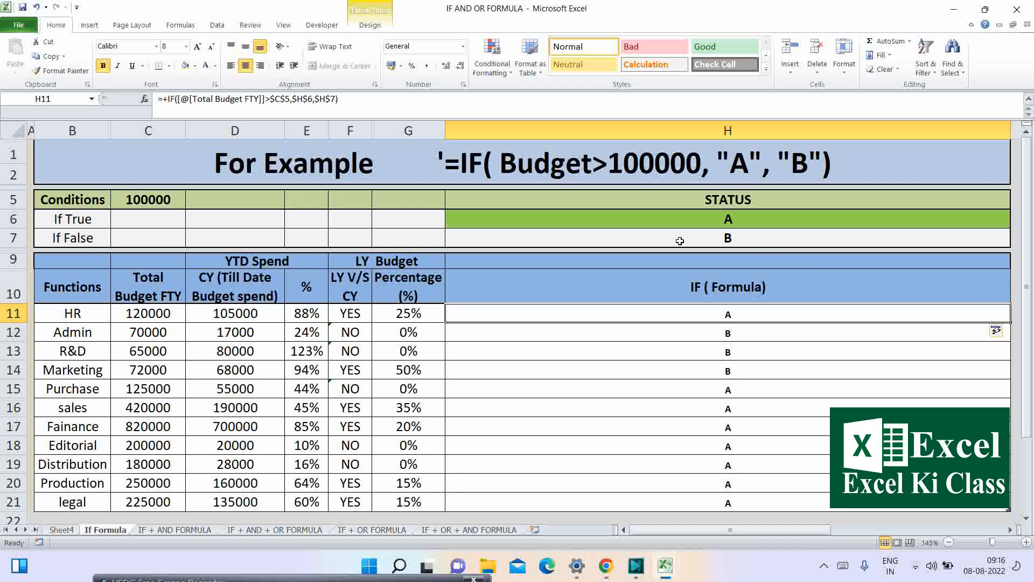
pyautogui.hotkey('ctrl', 'shift', 'Down')
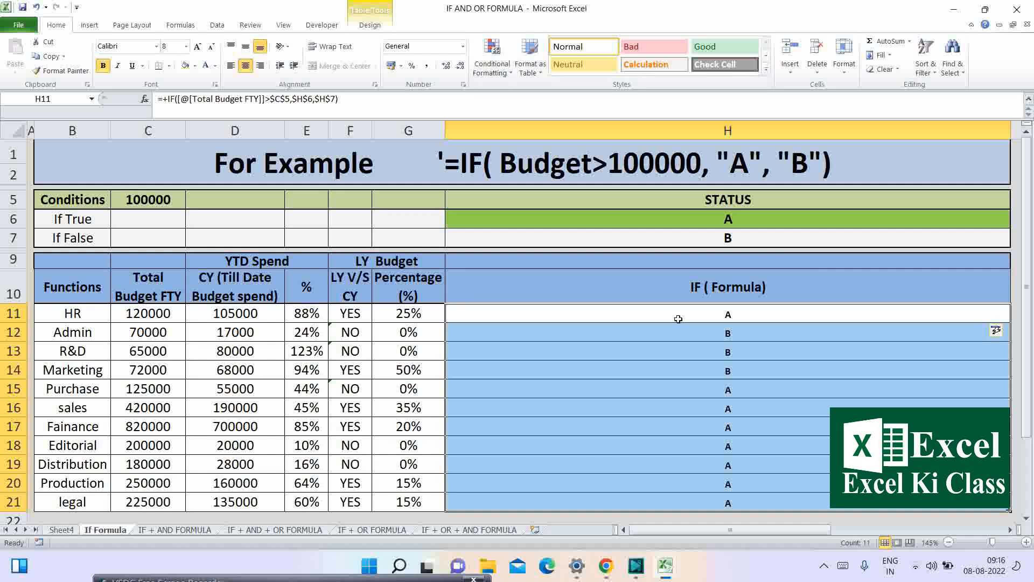
pyautogui.click(502, 78)
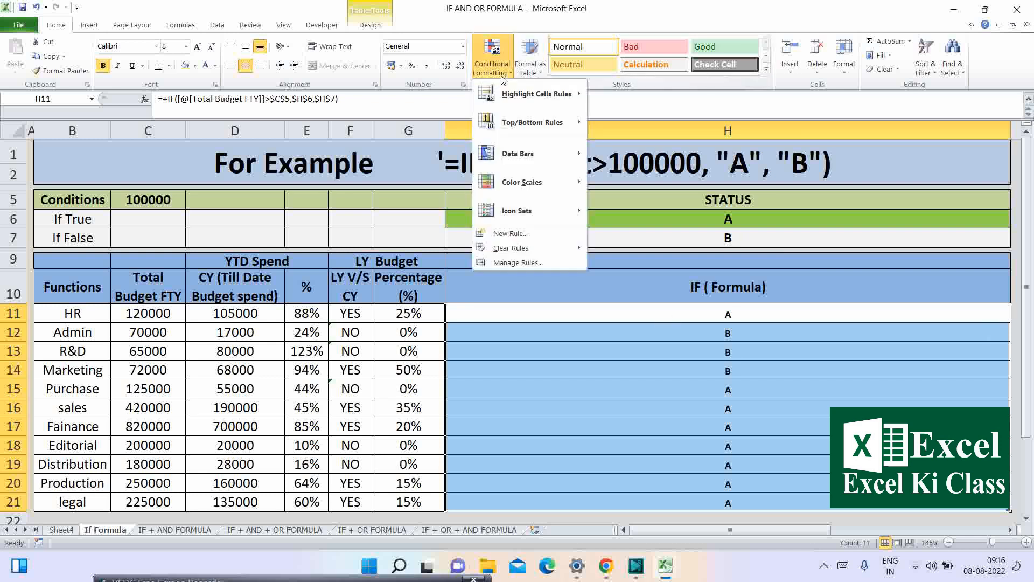
pyautogui.click(512, 233)
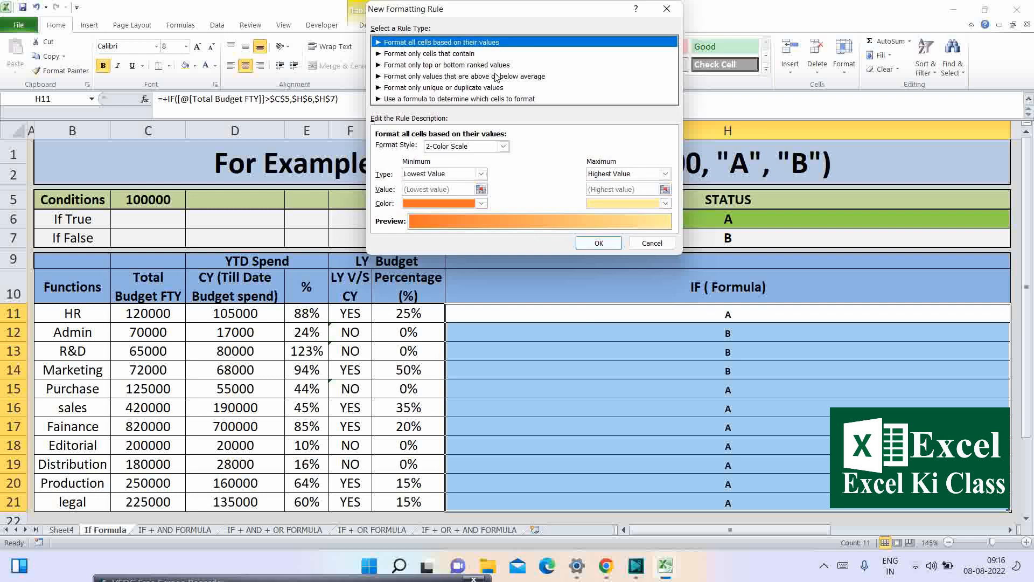
pyautogui.click(464, 54)
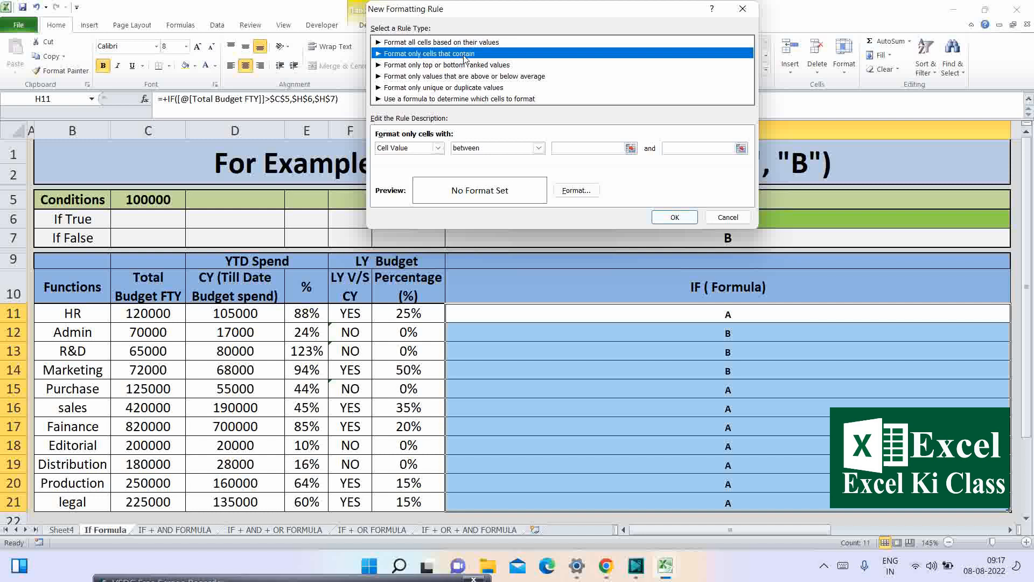
pyautogui.click(437, 148)
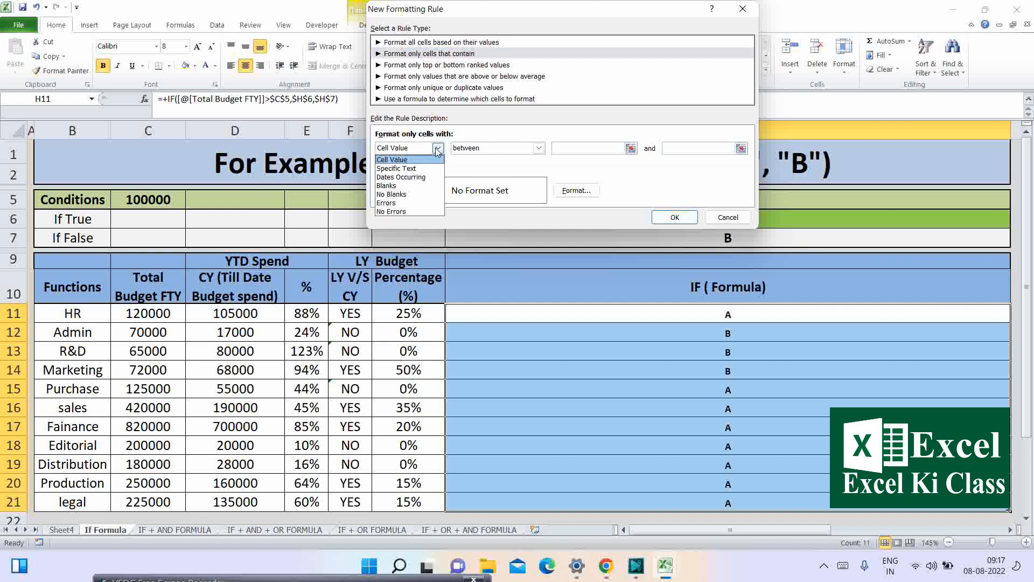
pyautogui.click(421, 172)
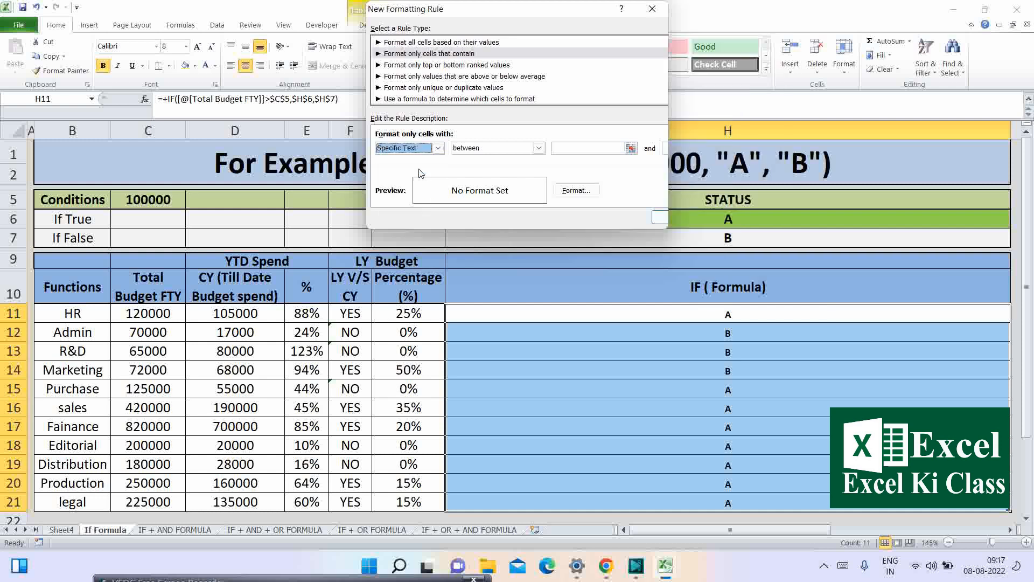
pyautogui.click(599, 148)
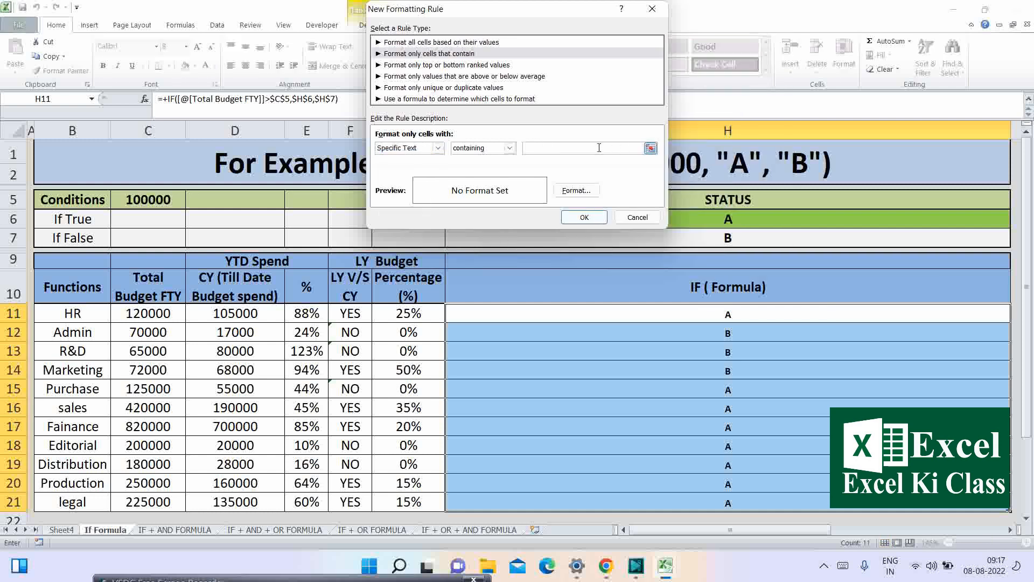
pyautogui.write('A')
# Give the conditional formatting rule a light green fill and apply it to the IF ( Formula) column.
pyautogui.click(580, 191)
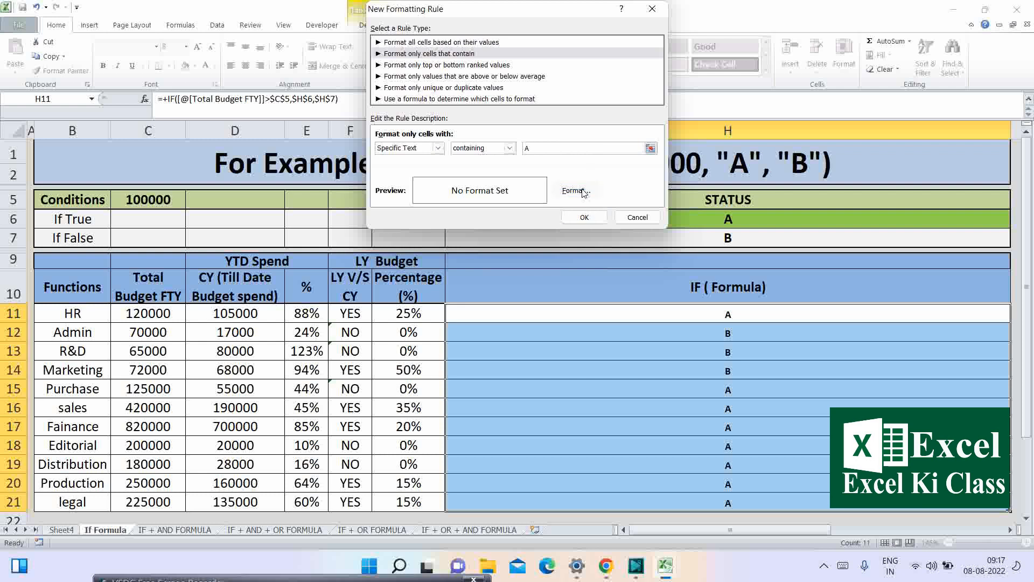
pyautogui.click(495, 32)
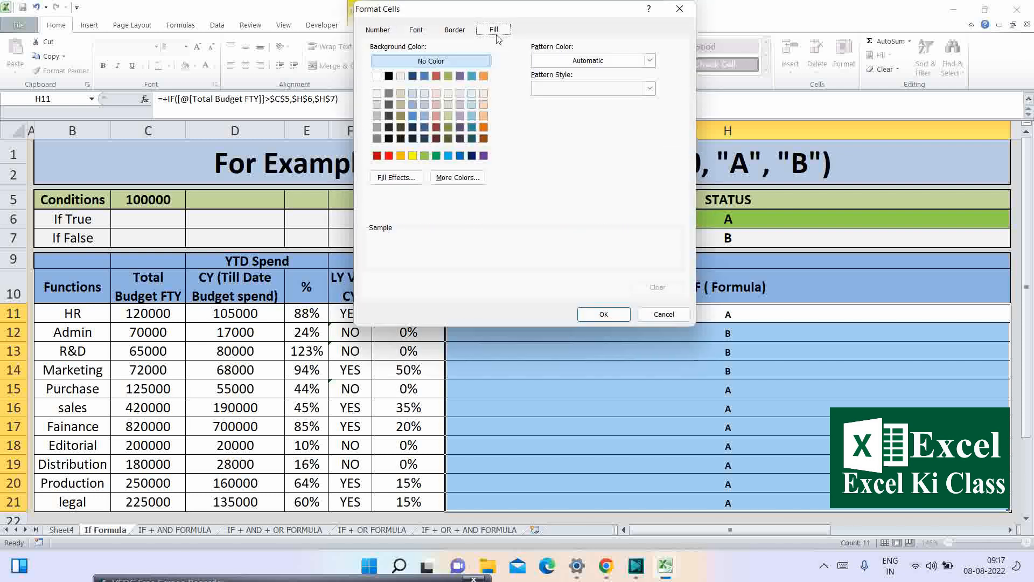
pyautogui.click(424, 155)
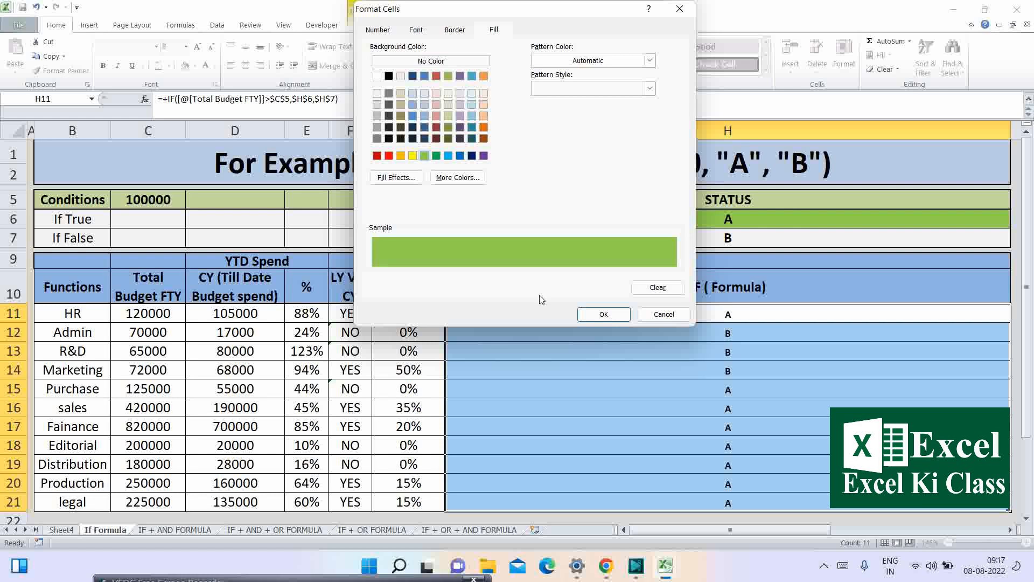
pyautogui.click(583, 314)
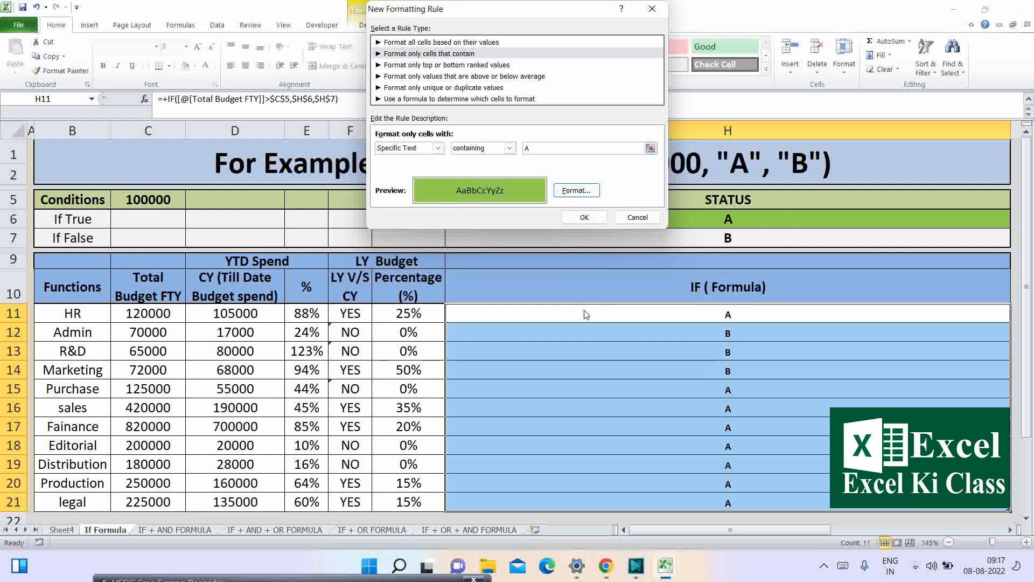
pyautogui.click(576, 218)
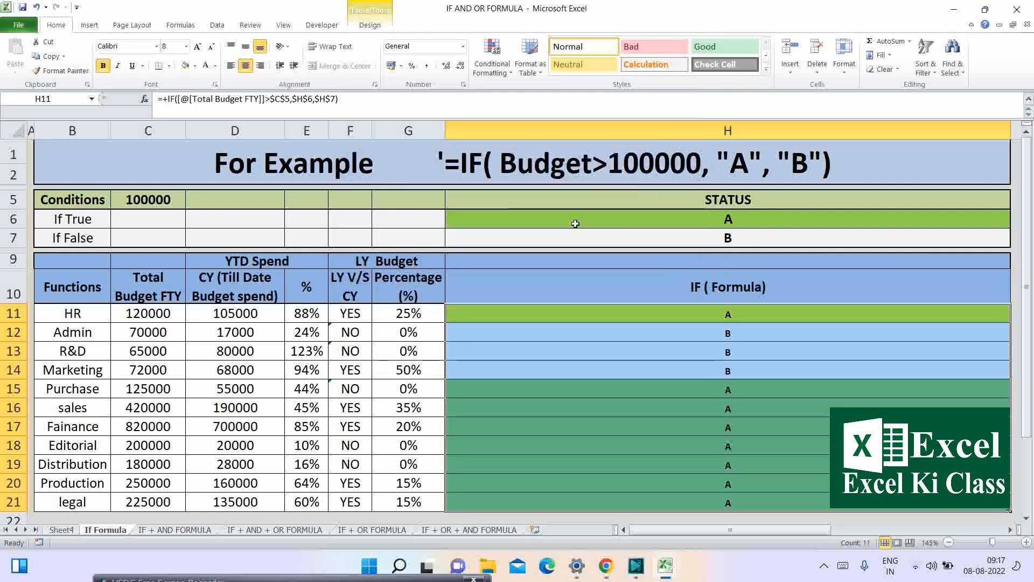
pyautogui.click(622, 336)
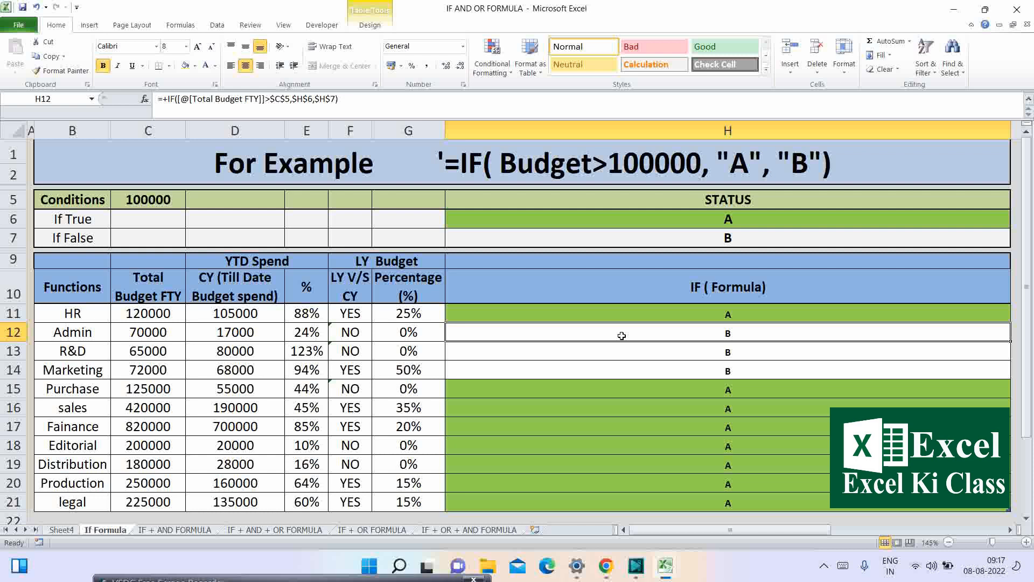
pyautogui.click(746, 311)
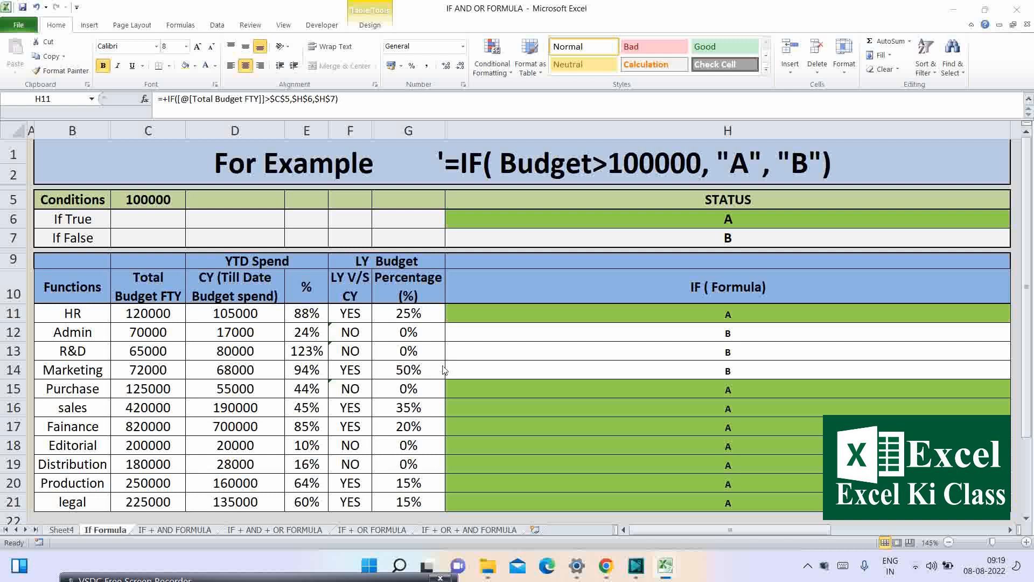
# Revisit the formula list on Sheet4, then open the IF + AND FORMULA sheet.
pyautogui.click(55, 531)
pyautogui.click(55, 531)
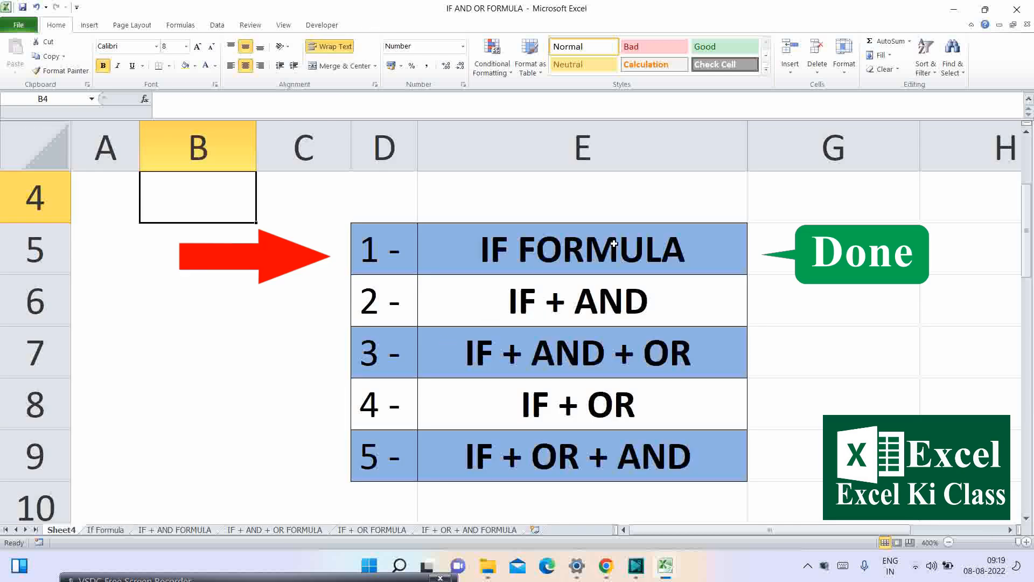
pyautogui.click(811, 230)
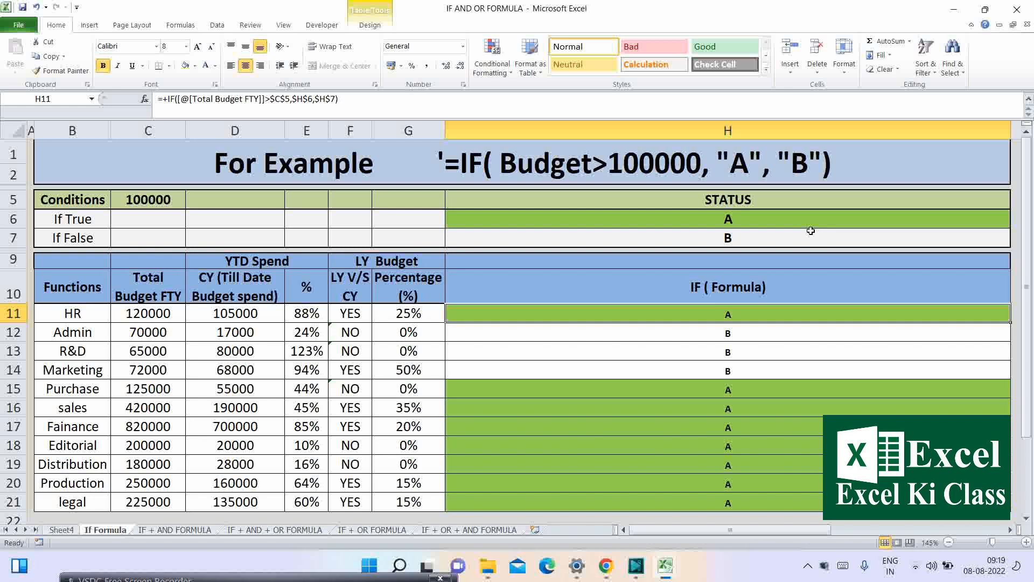
pyautogui.hotkey('ctrl', 'pagedown')
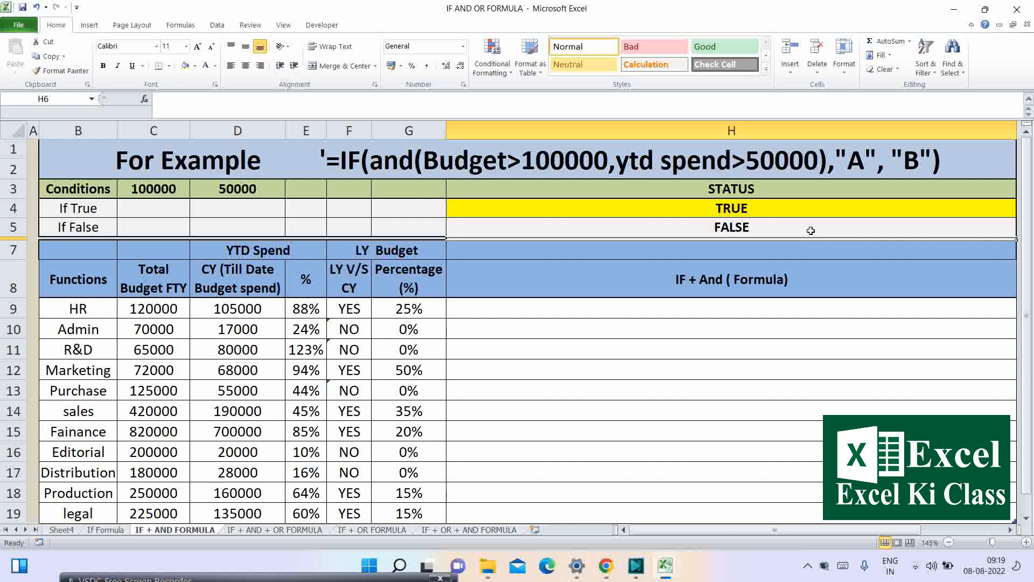
# Start a formula in H9, the HR row of the IF + And ( Formula) column, with IF and a nested AND.
pyautogui.click(748, 304)
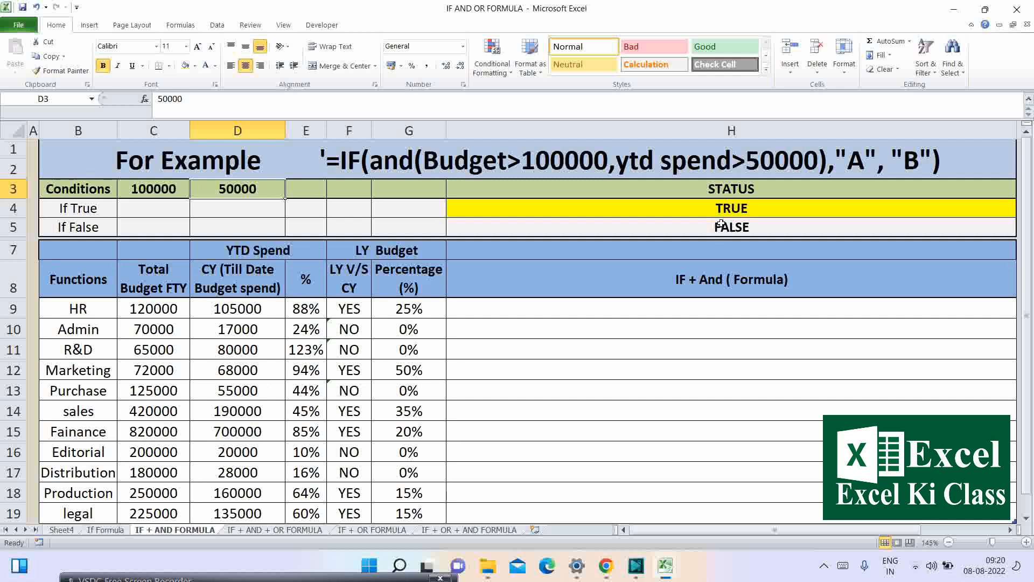
pyautogui.click(735, 208)
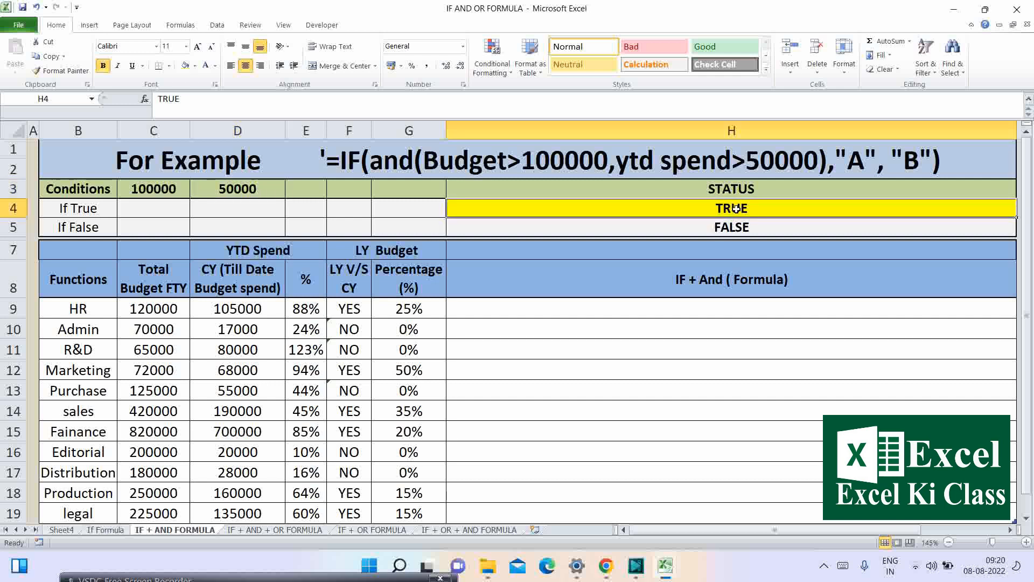
pyautogui.moveTo(700, 309); pyautogui.dragTo(632, 303)
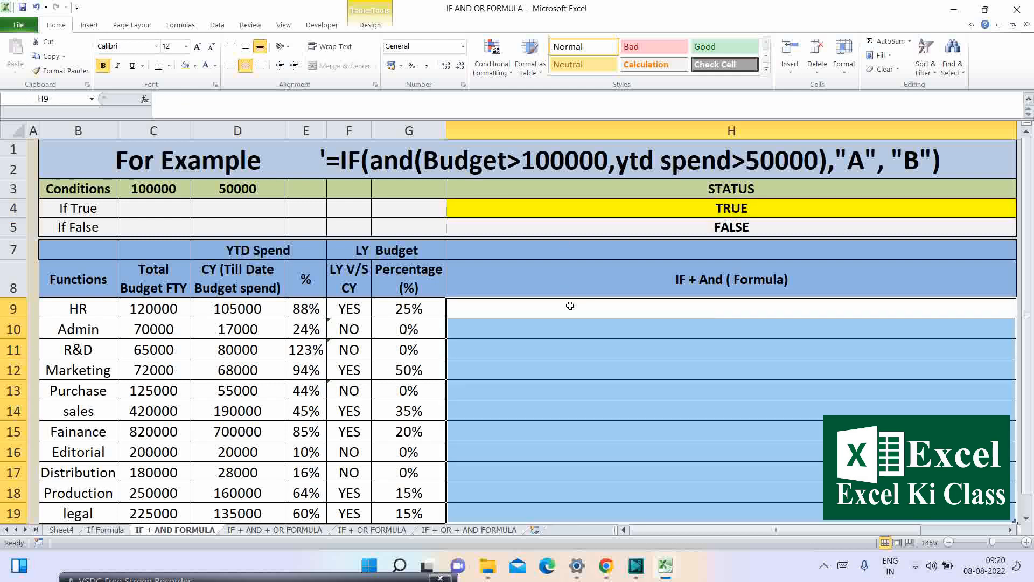
pyautogui.click(570, 305)
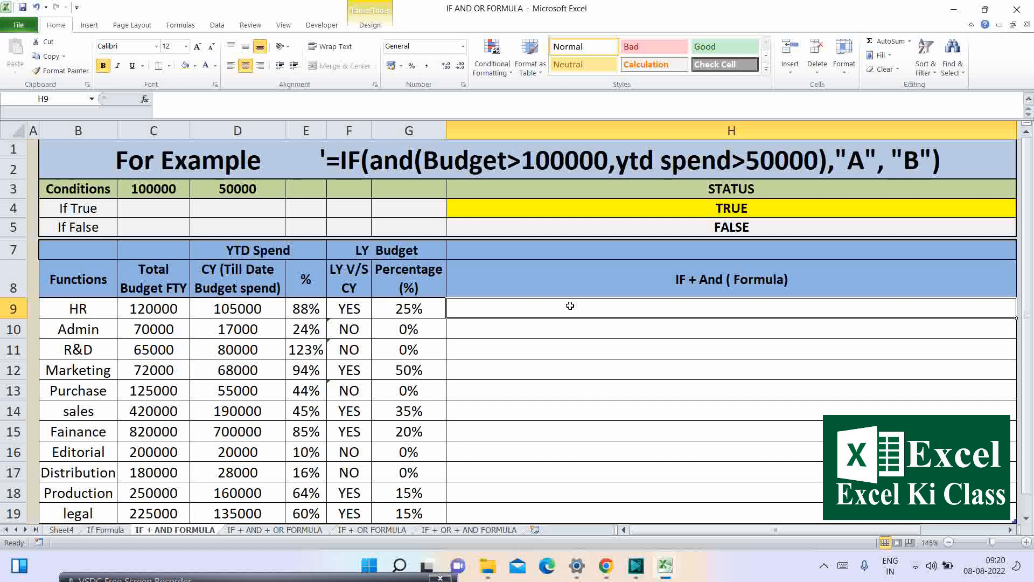
pyautogui.write('+')
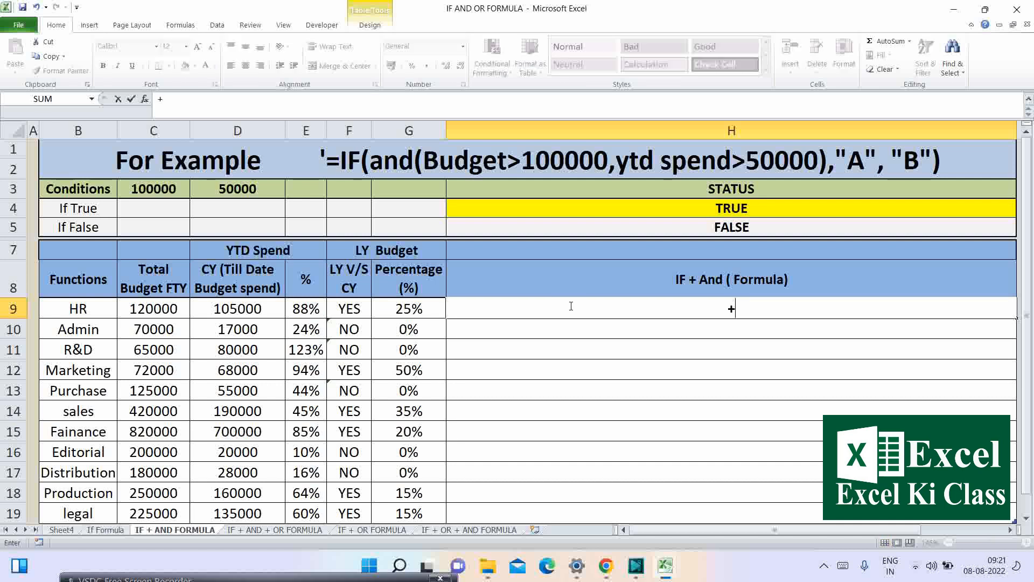
pyautogui.write('IF')
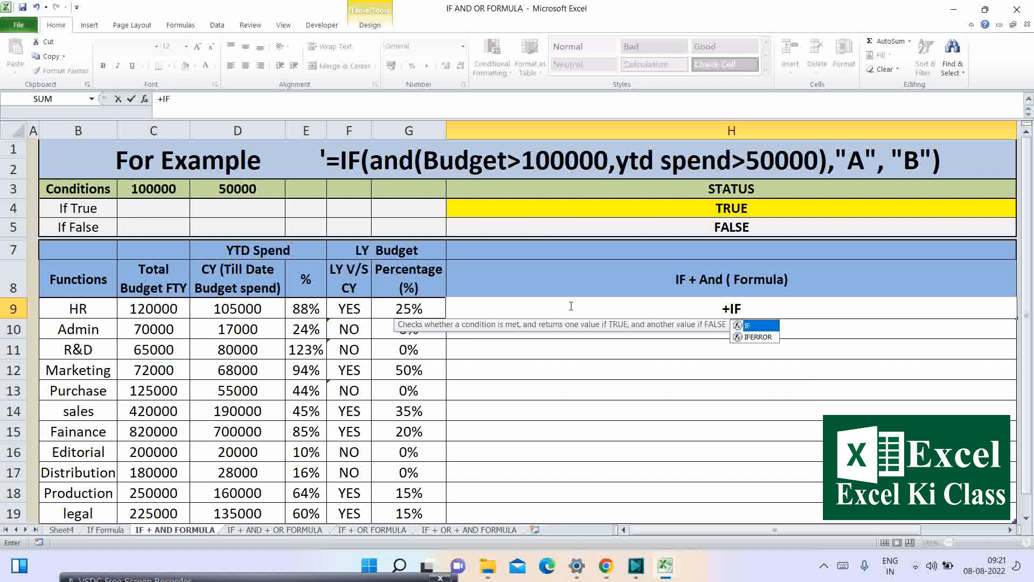
pyautogui.write('(AN')
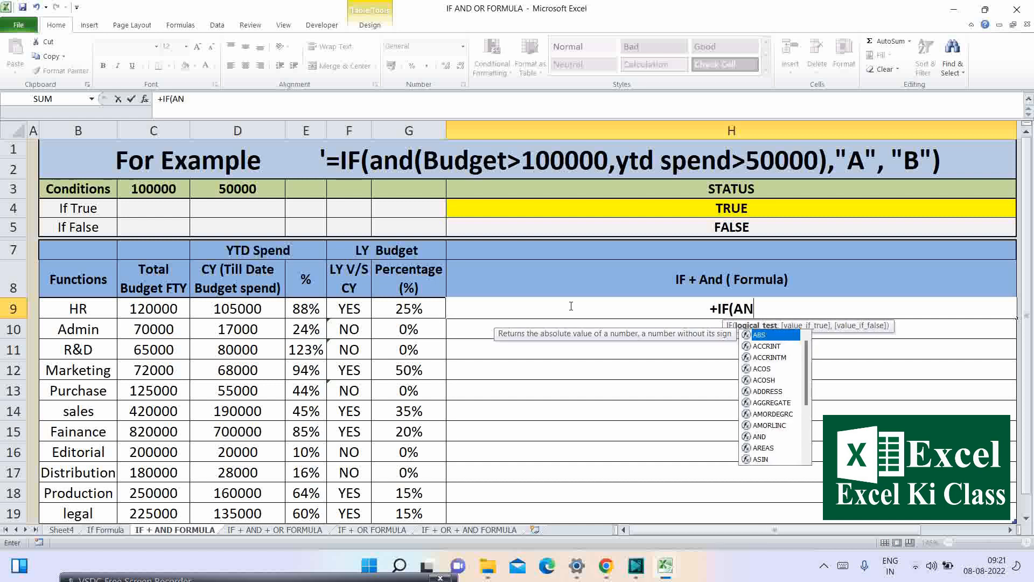
pyautogui.write('D')
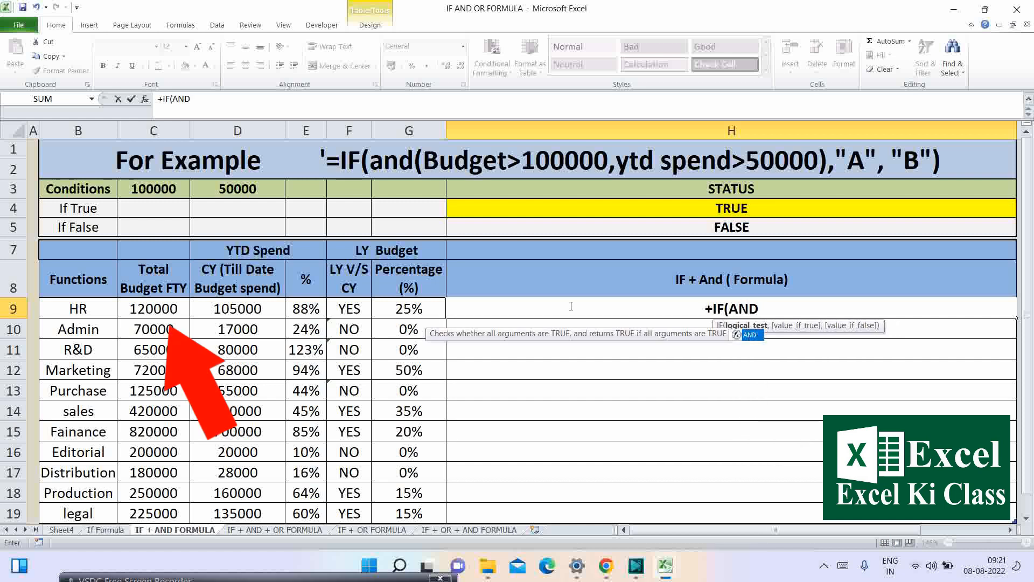
pyautogui.write('(')
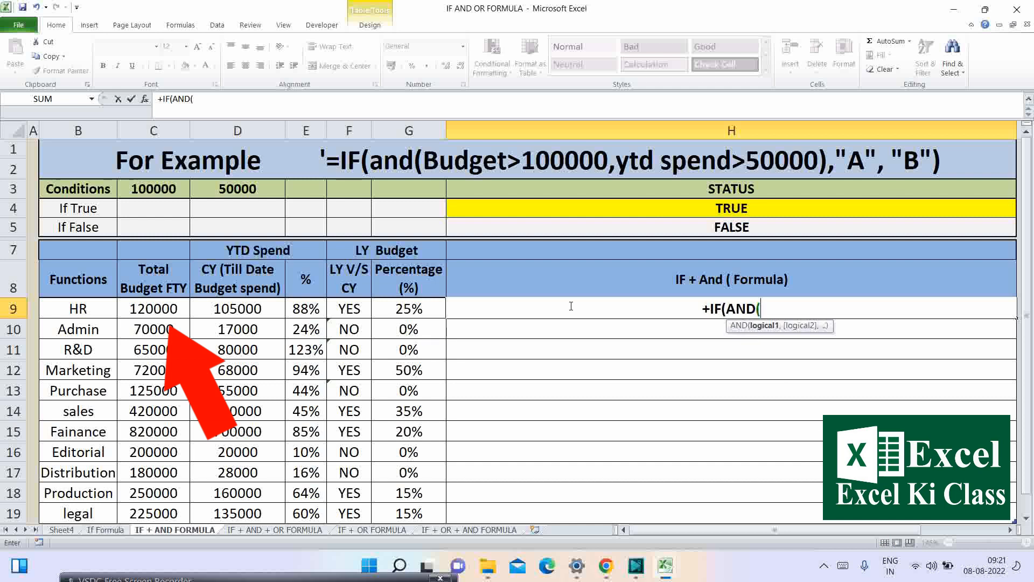
# Add the first AND condition, testing that the HR row's Total Budget FTY is greater than $C$3.
pyautogui.click(158, 309)
pyautogui.write('>')
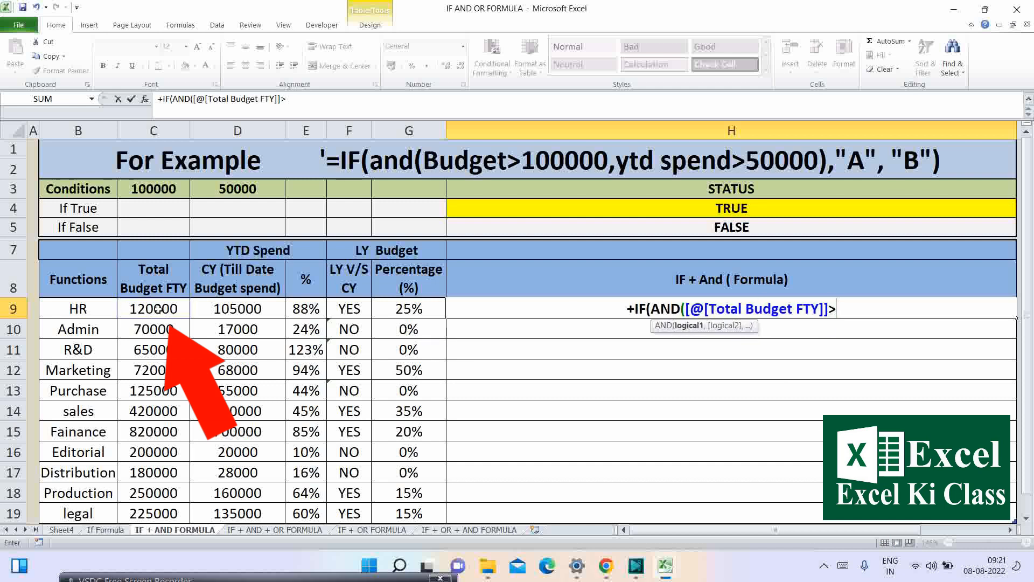
pyautogui.click(143, 188)
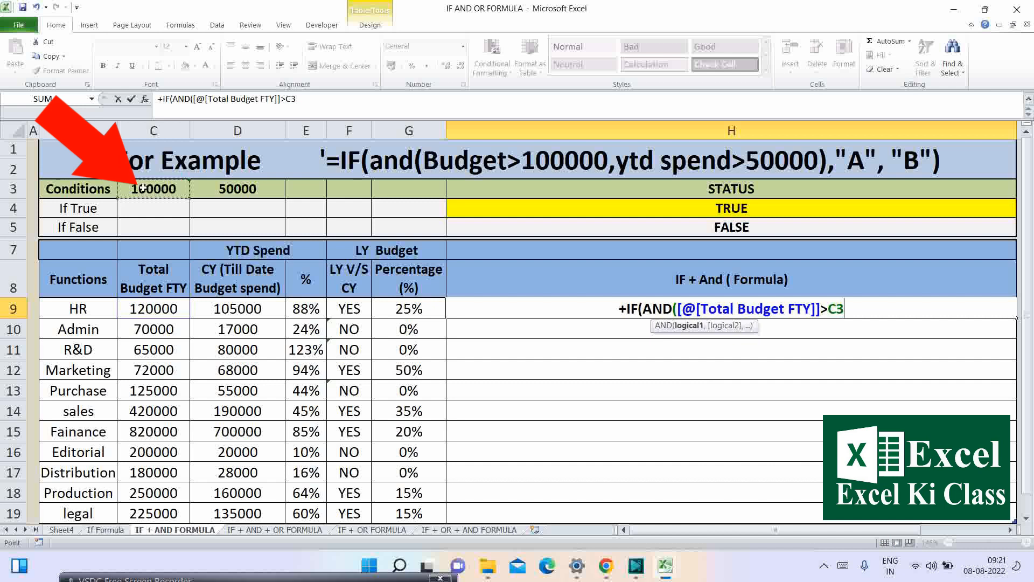
pyautogui.press('F4')
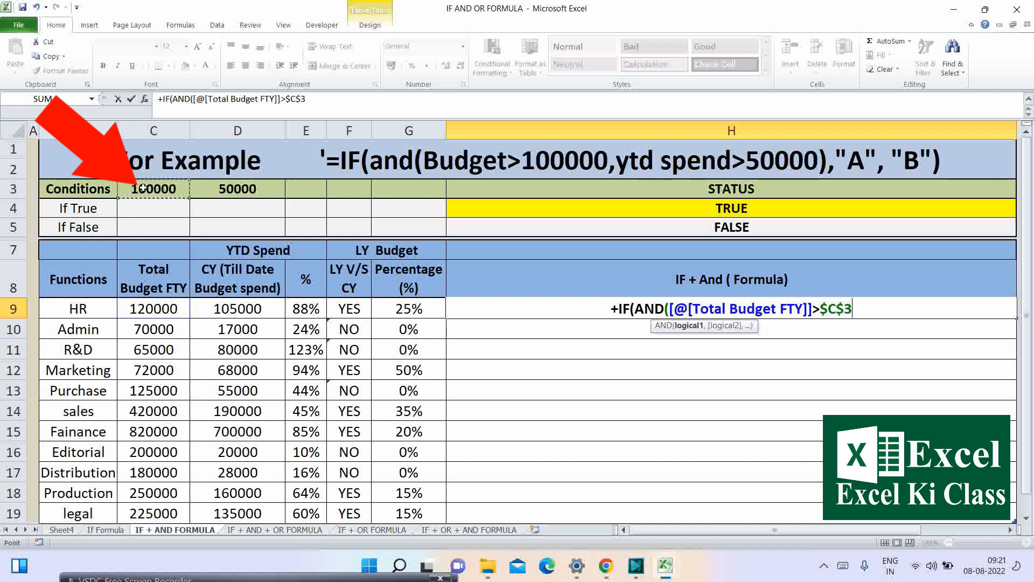
pyautogui.write(',')
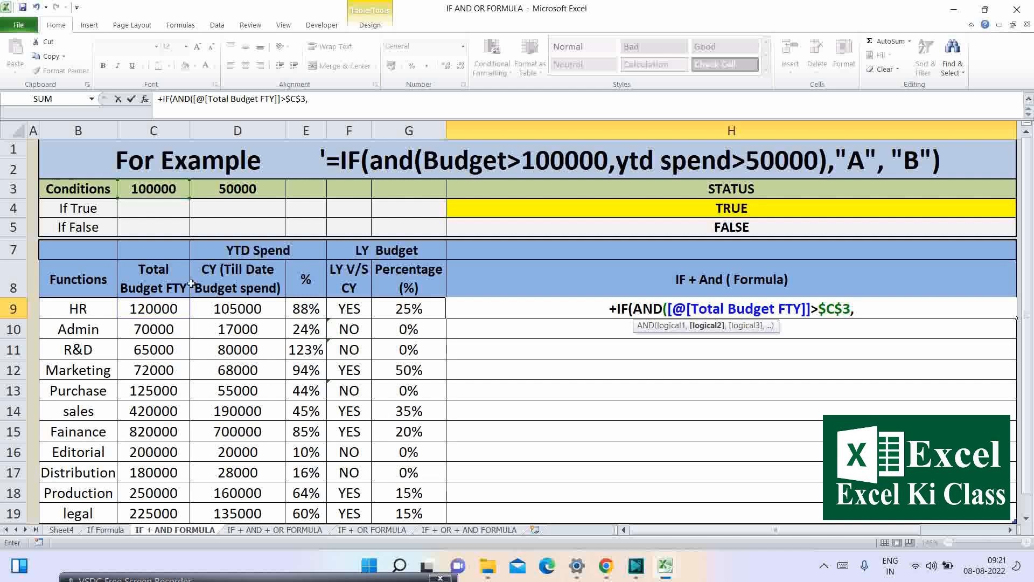
# Add the second AND condition, testing that the HR row's CY (Till Date Budget spend) is greater than $D$3.
pyautogui.click(234, 313)
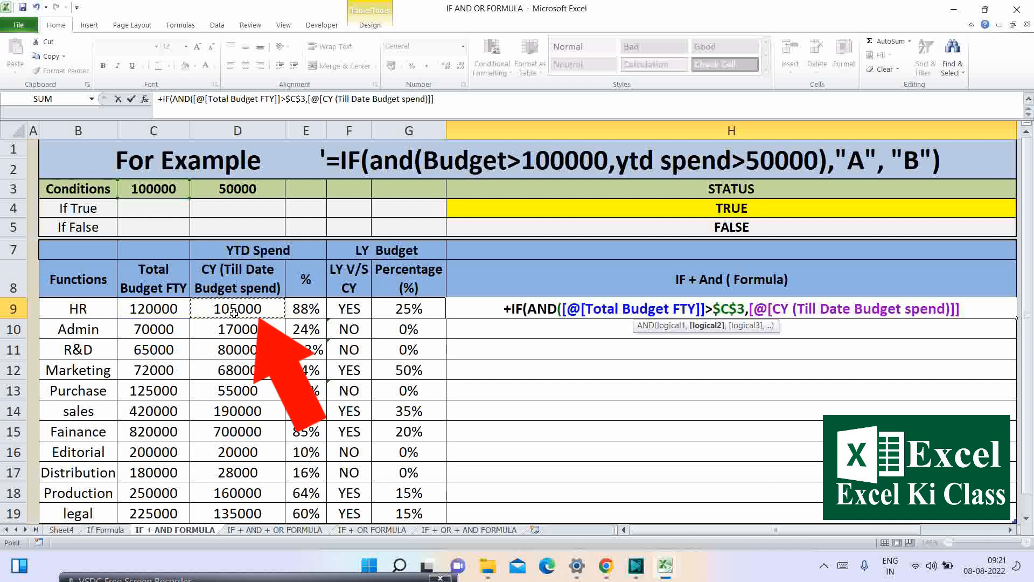
pyautogui.write('>')
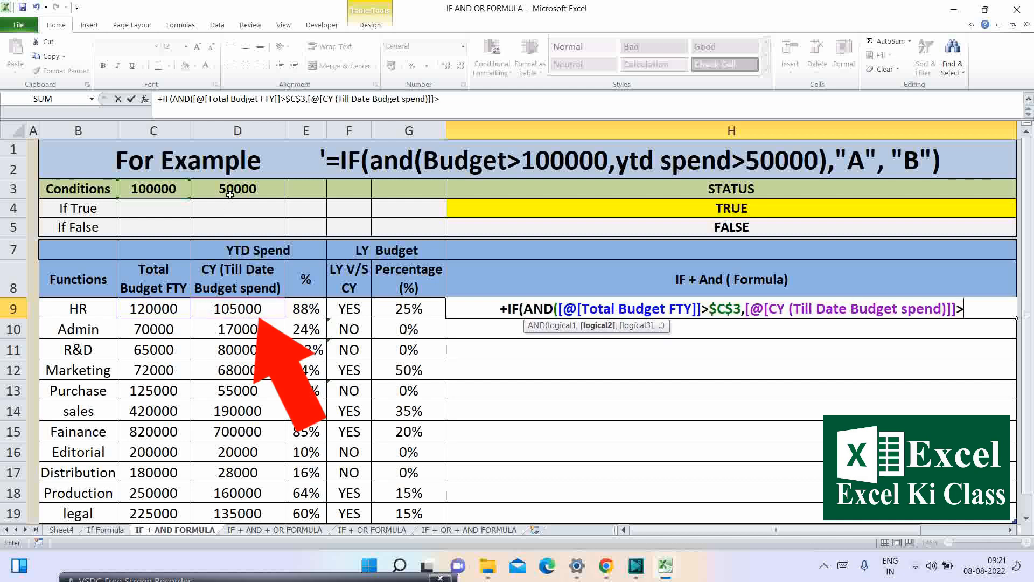
pyautogui.click(230, 195)
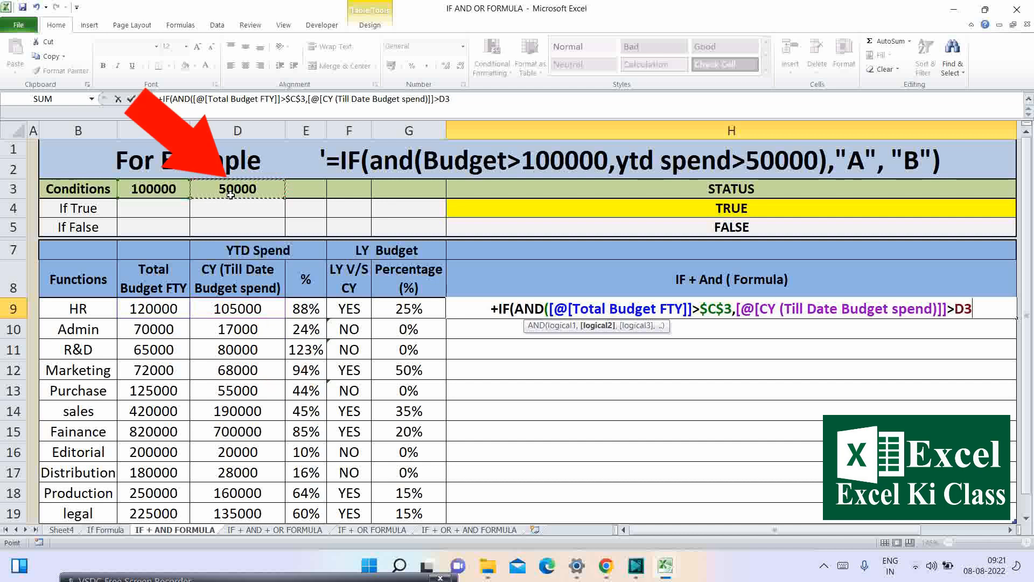
pyautogui.press('F4')
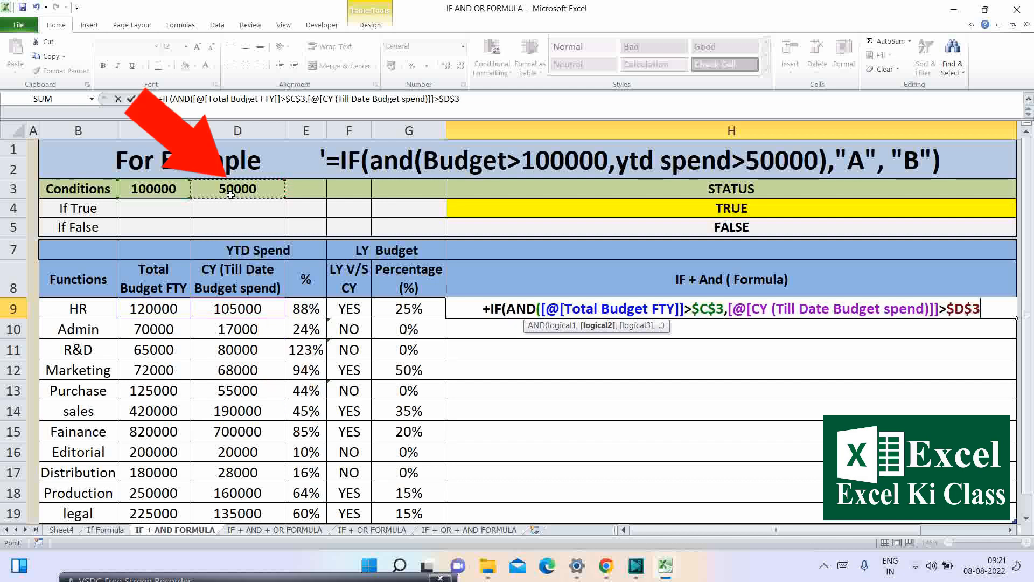
pyautogui.write(',')
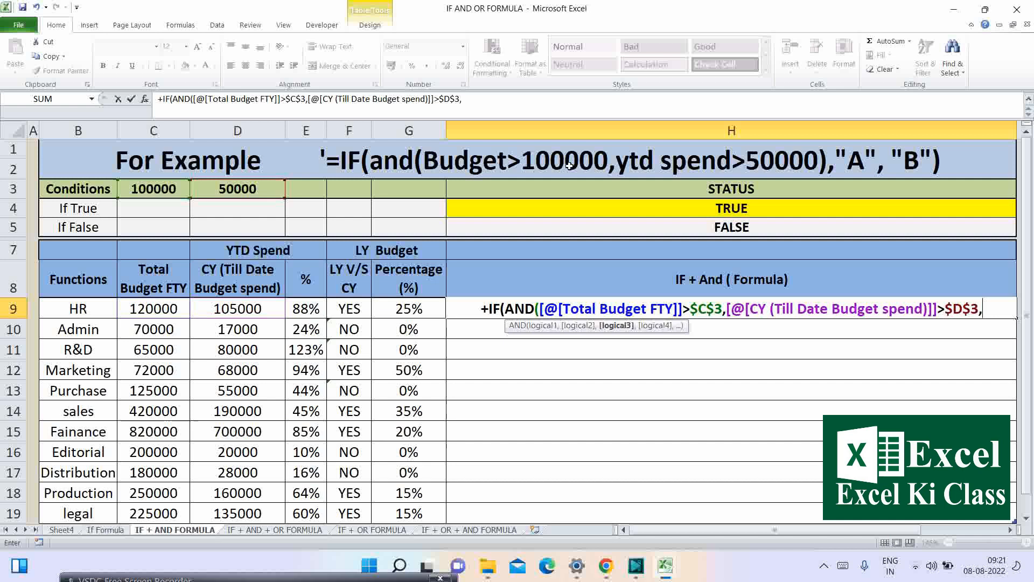
# Try to finish the formula with $H$4 and $H$5 as the results and a single closing parenthesis.
pyautogui.click(620, 207)
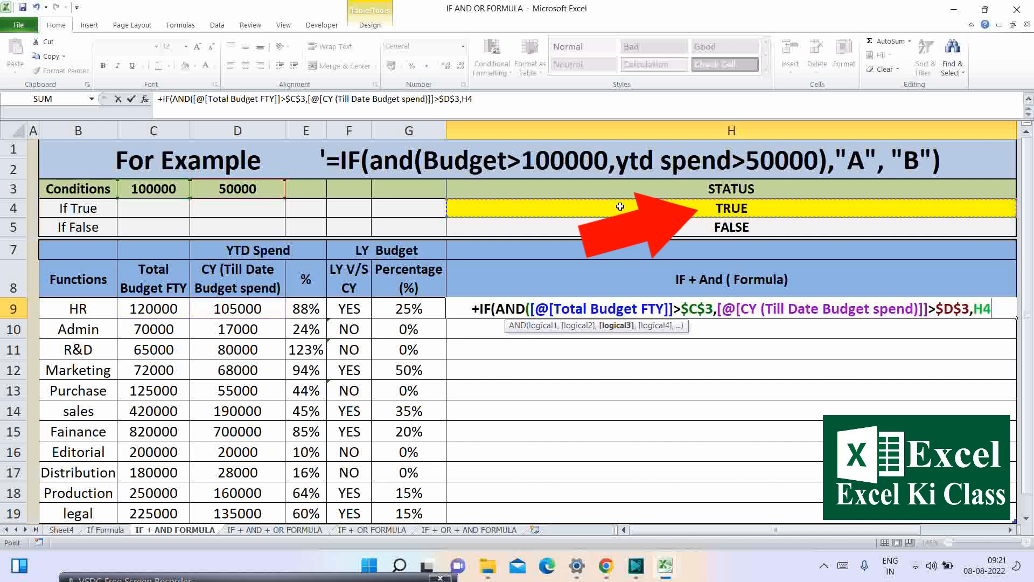
pyautogui.press('F4')
pyautogui.write(',')
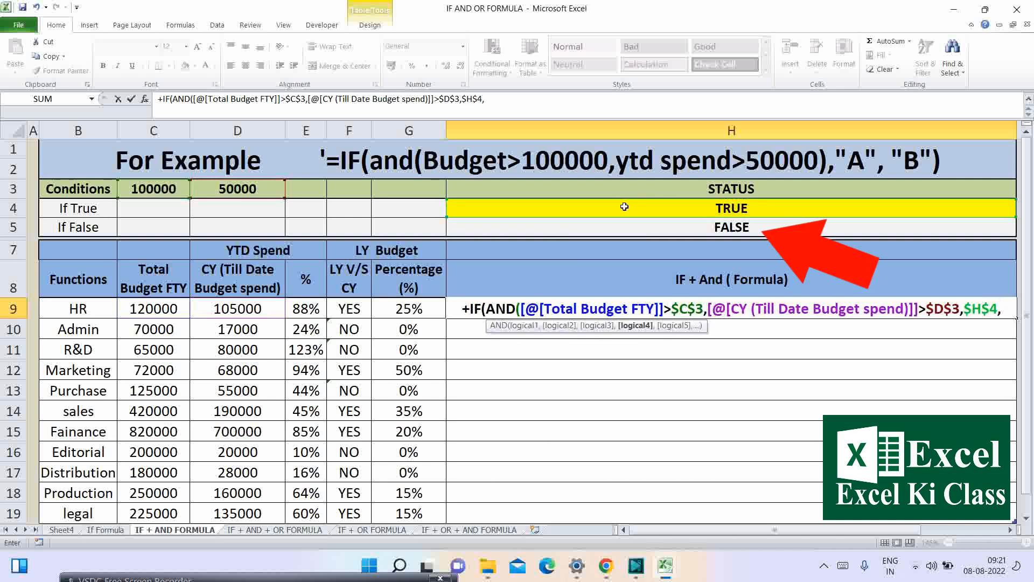
pyautogui.click(711, 227)
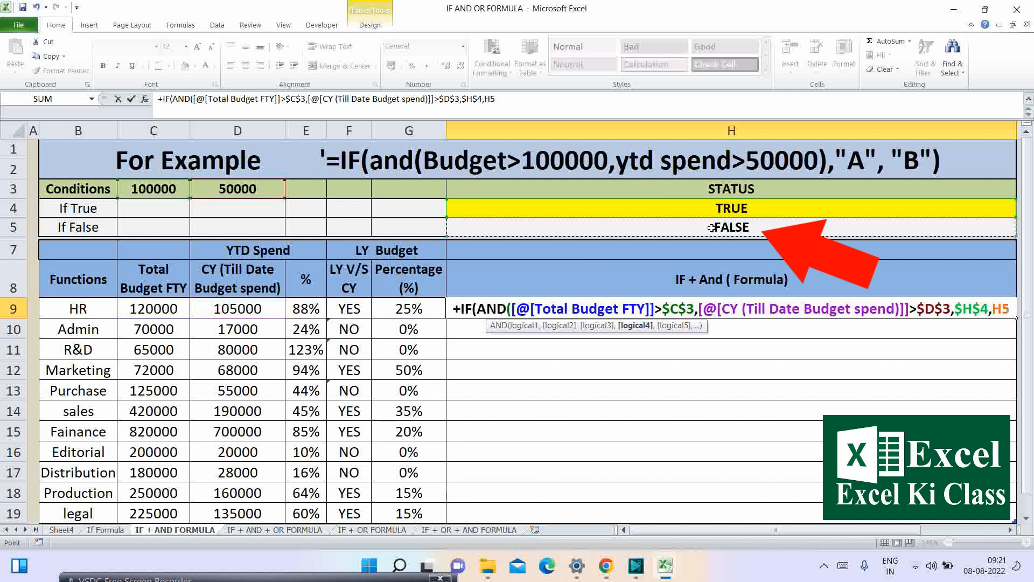
pyautogui.press('F4')
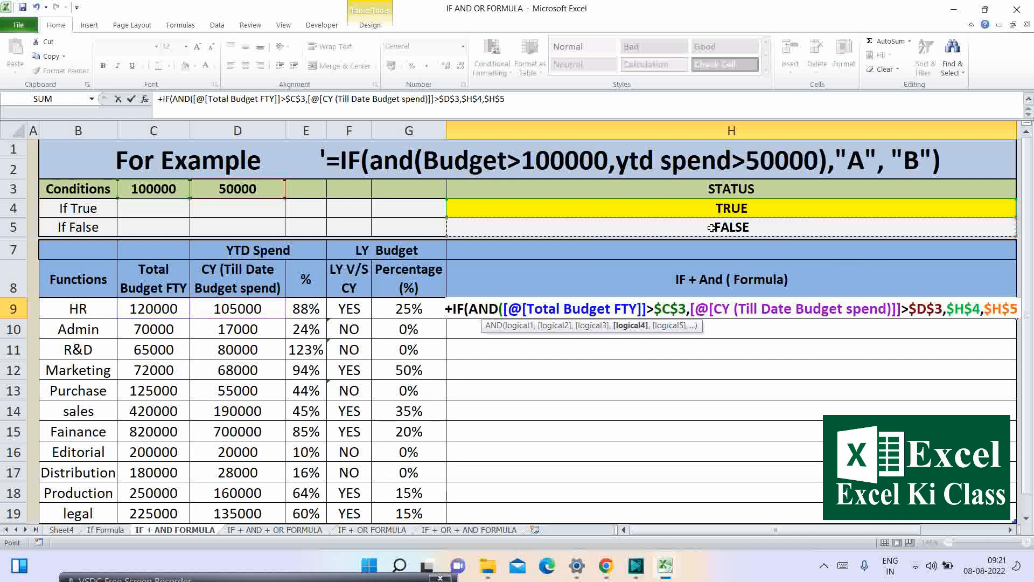
pyautogui.write(')')
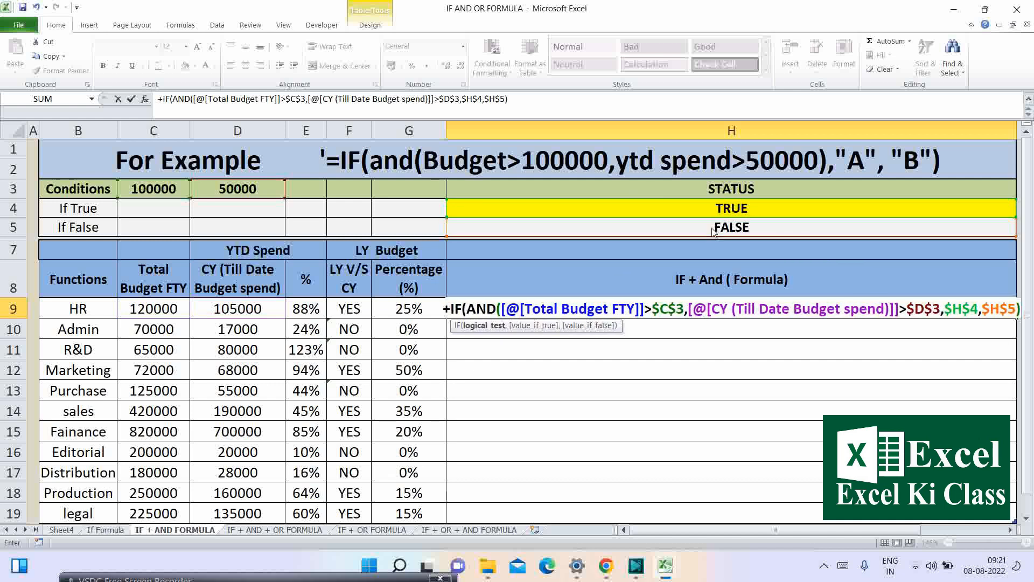
pyautogui.press('Return')
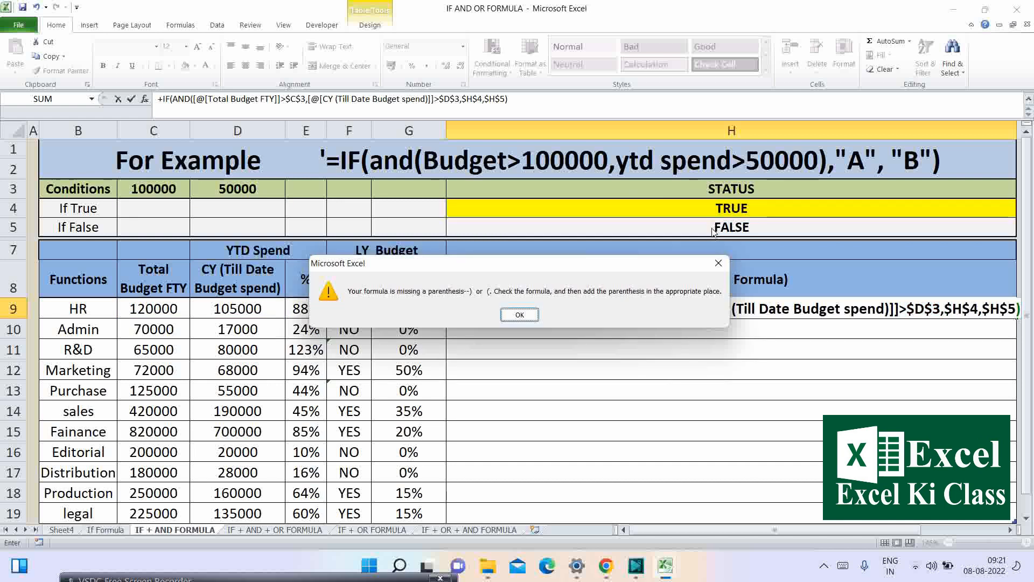
pyautogui.press('Return')
# Remove the $H$4 and $H$5 arguments from inside AND and close AND with a parenthesis after $D$3.
pyautogui.press('BackSpace')
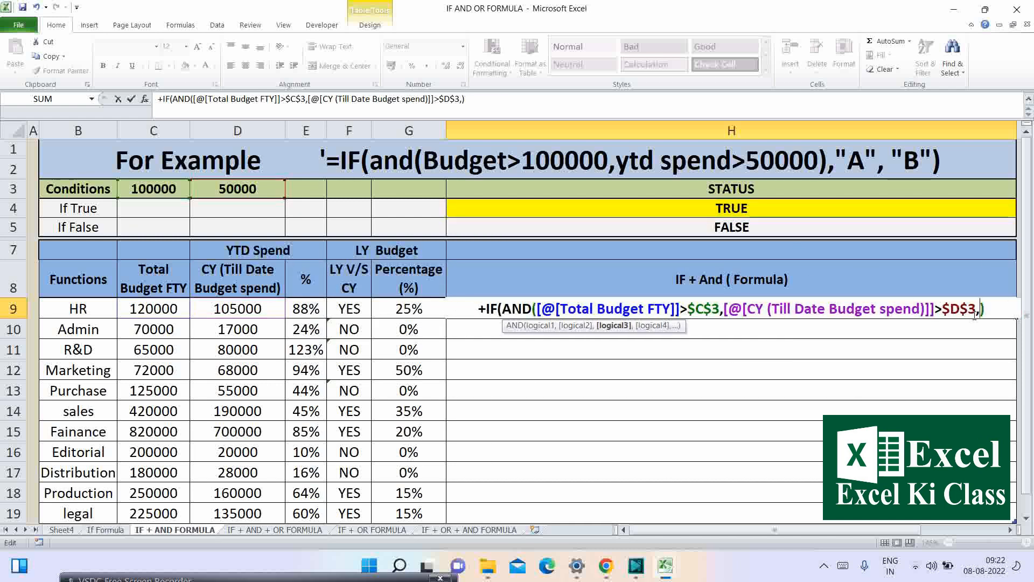
pyautogui.press('Delete')
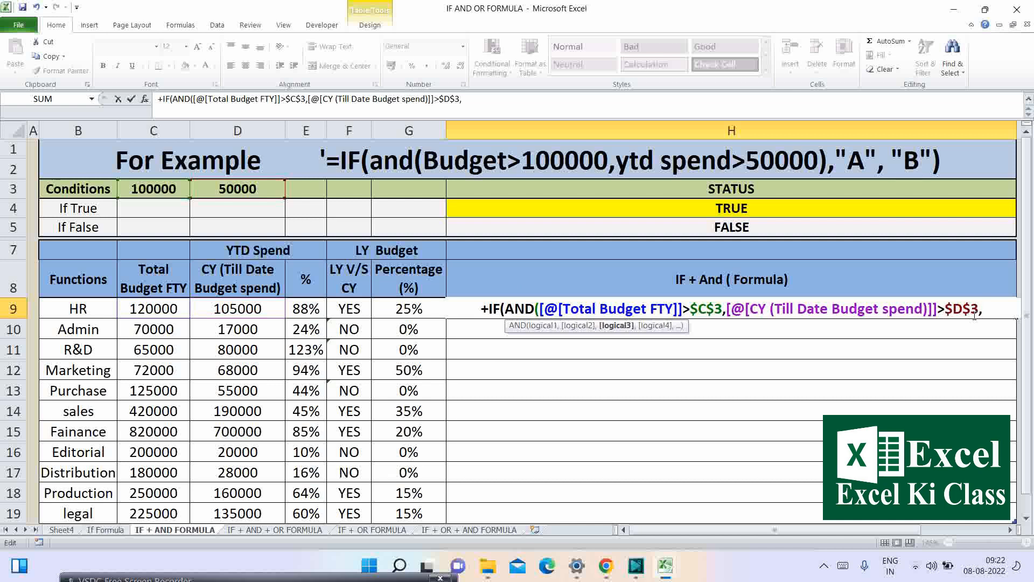
pyautogui.press('Left')
pyautogui.write(')')
pyautogui.press('Right')
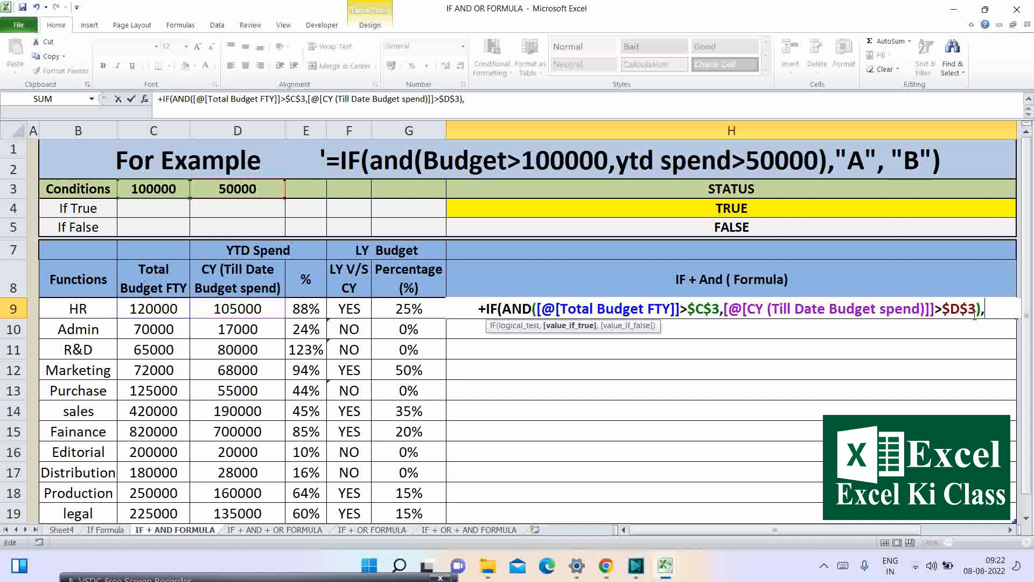
# Complete the IF + AND formula with $H$4 as the value if true and $H$5 as the value if false.
pyautogui.click(954, 207)
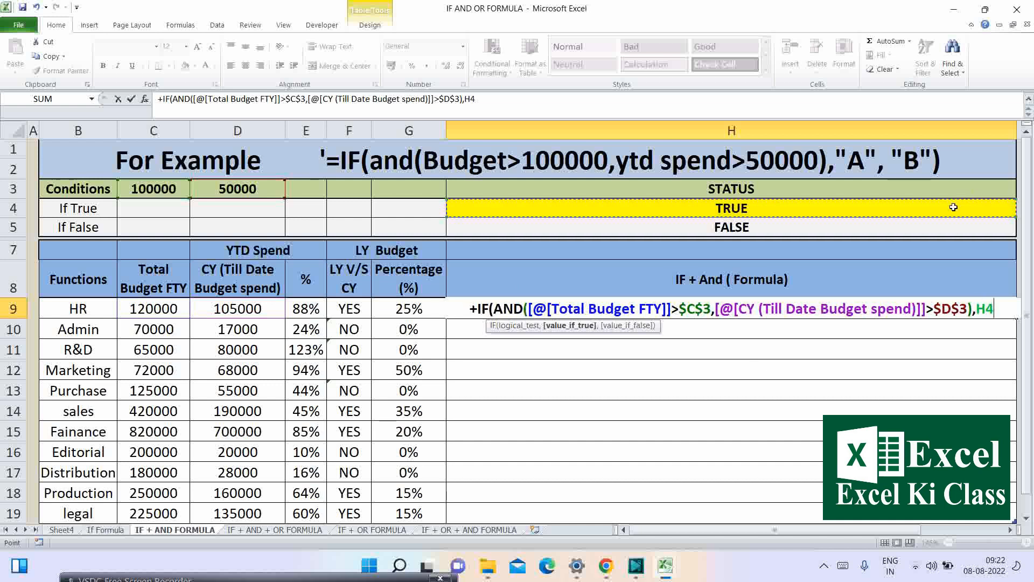
pyautogui.press('F4')
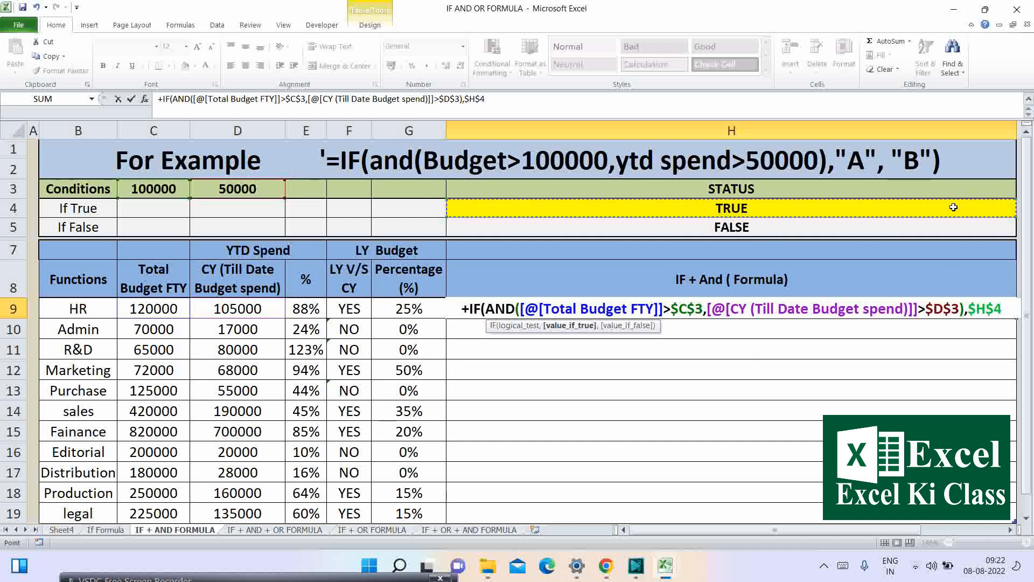
pyautogui.write(',')
pyautogui.click(929, 226)
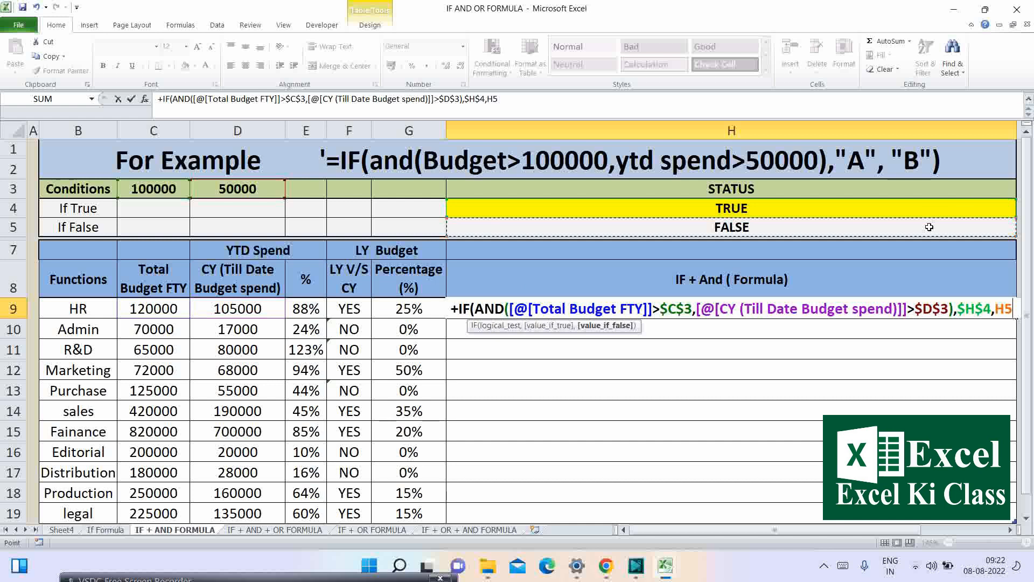
pyautogui.press('F4')
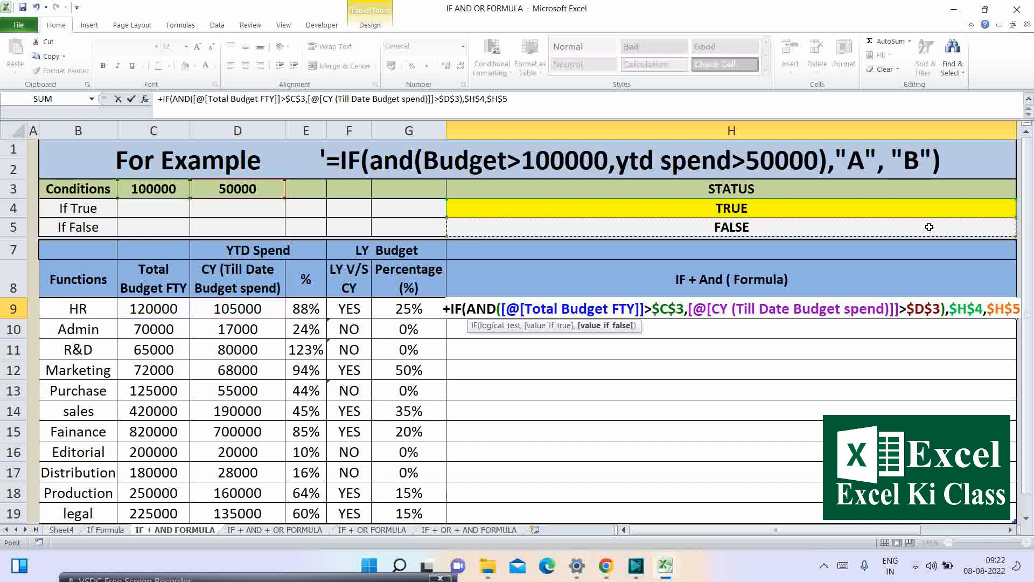
pyautogui.write(')')
pyautogui.press('Return')
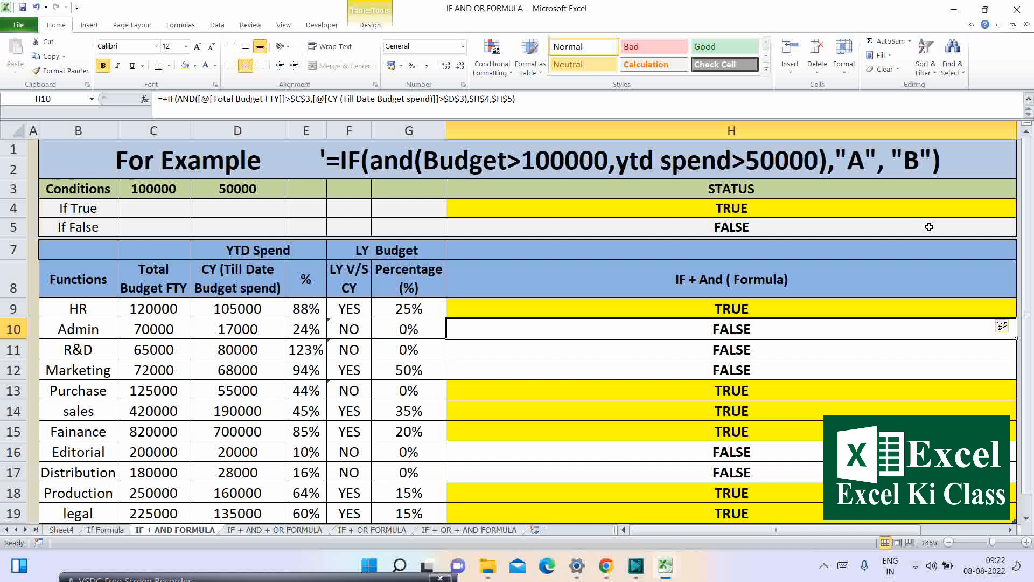
# Reopen the formula in H9 and highlight the closing parenthesis of AND after $D$3 to review it.
pyautogui.click(827, 305)
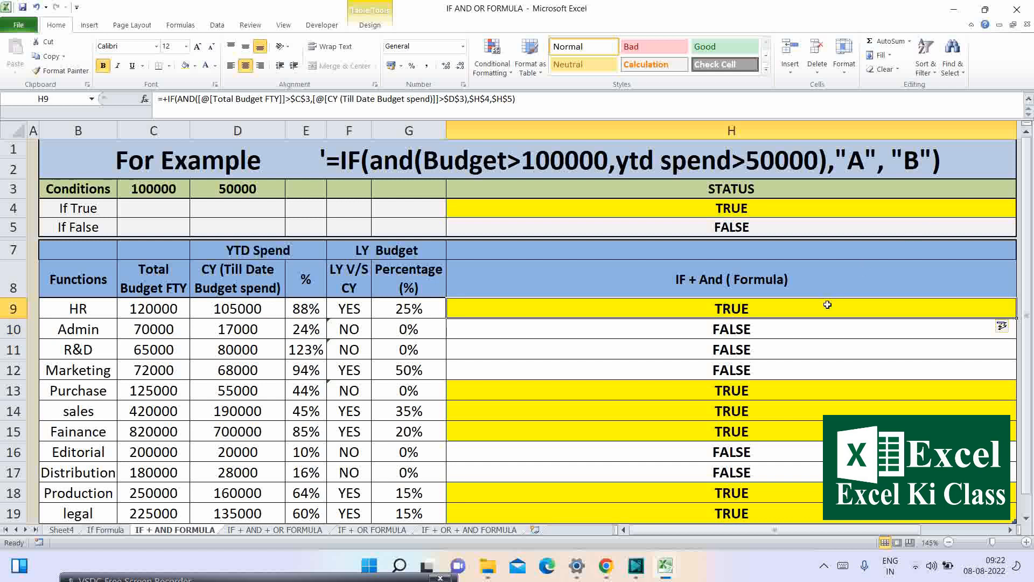
pyautogui.doubleClick(827, 305)
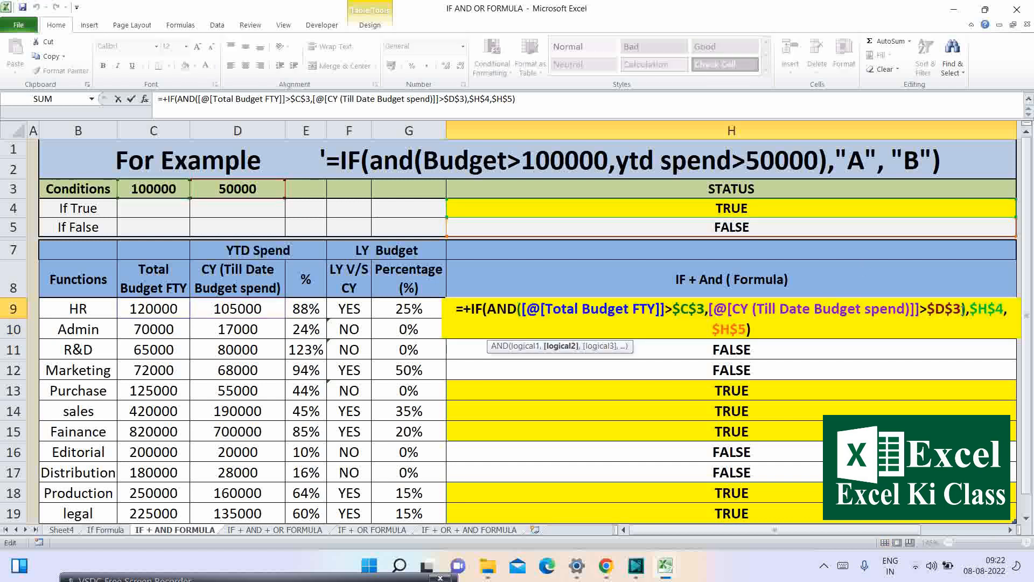
pyautogui.moveTo(961, 309); pyautogui.dragTo(968, 309)
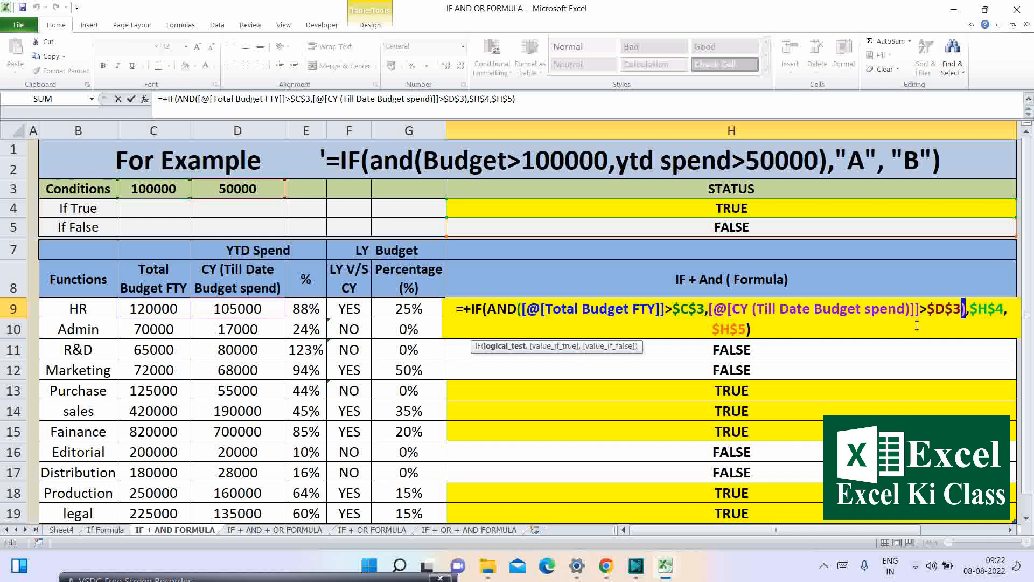
# Check the position of AND's closing parenthesis and the following comma in H9, and commit the formula.
pyautogui.click(969, 310)
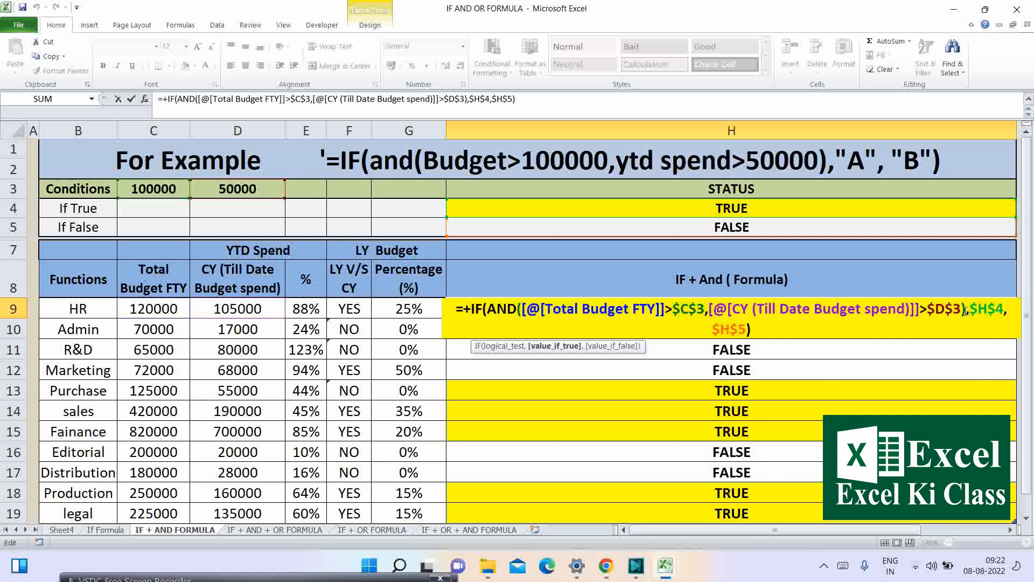
pyautogui.click(965, 310)
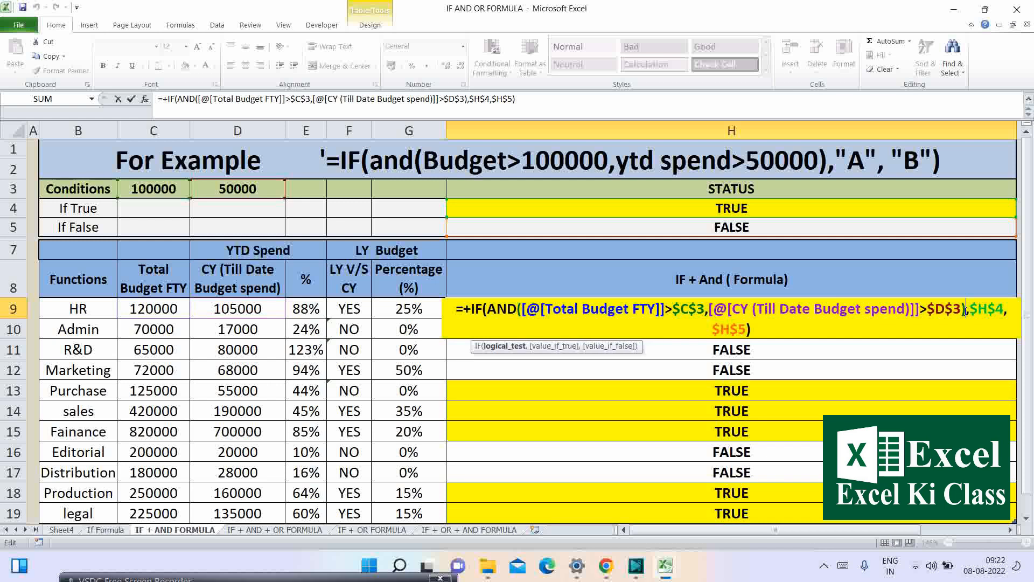
pyautogui.press('Return')
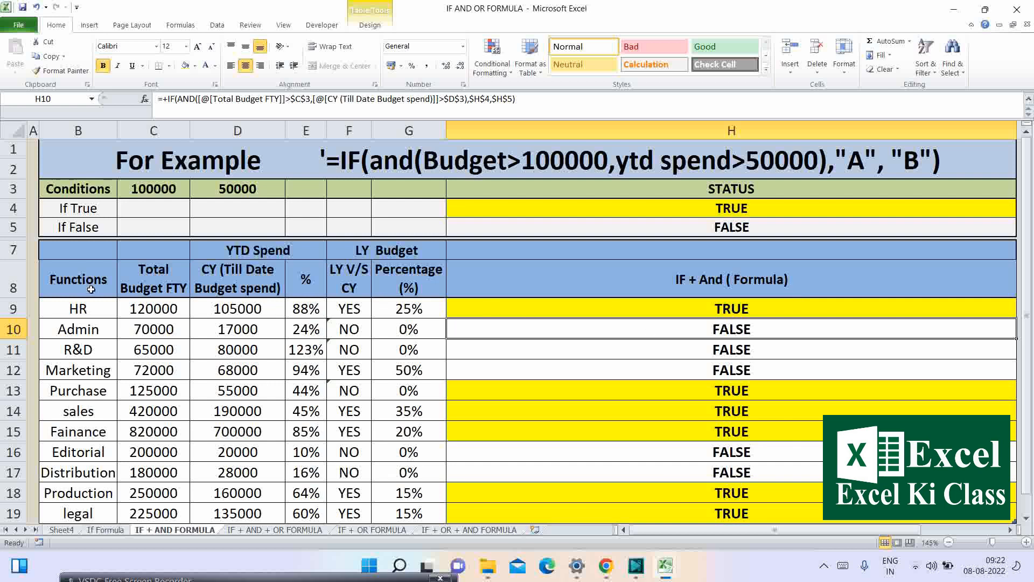
# Review the HR and Editorial rows, comparing Editorial's budget and spend against its IF + AND result.
pyautogui.moveTo(76, 306); pyautogui.dragTo(561, 305)
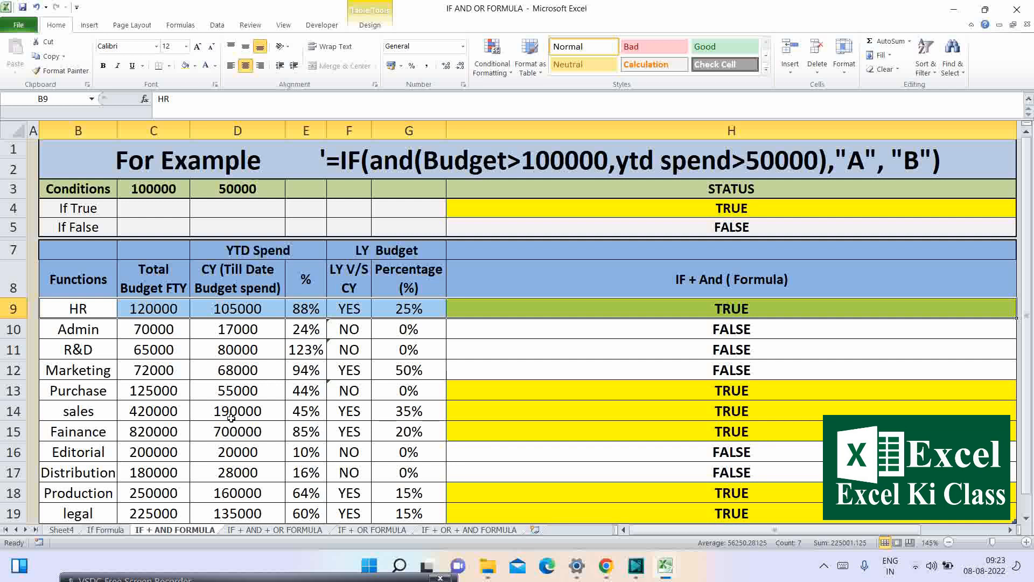
pyautogui.click(170, 453)
pyautogui.moveTo(105, 455); pyautogui.dragTo(501, 455)
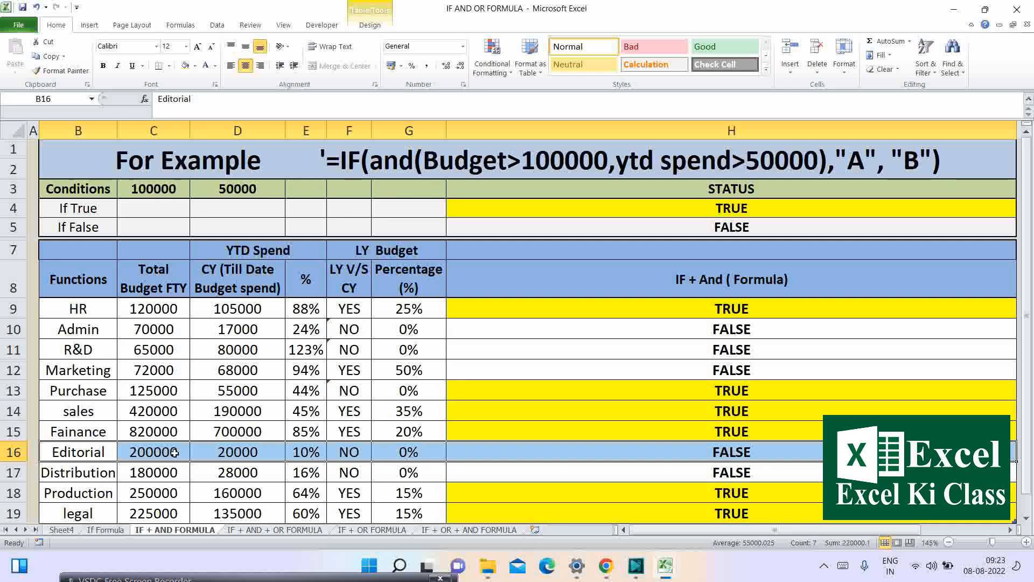
pyautogui.click(259, 448)
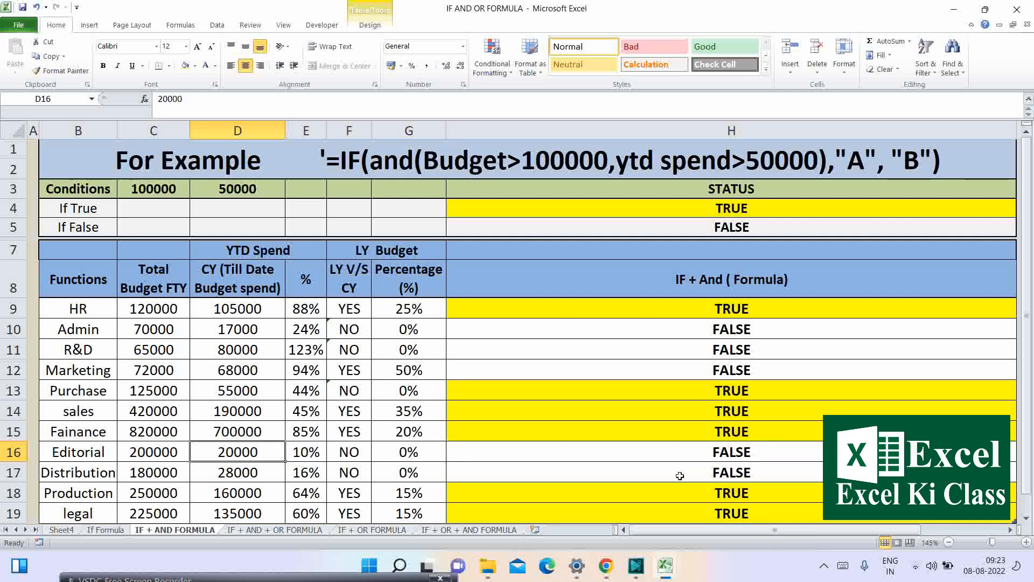
pyautogui.click(738, 454)
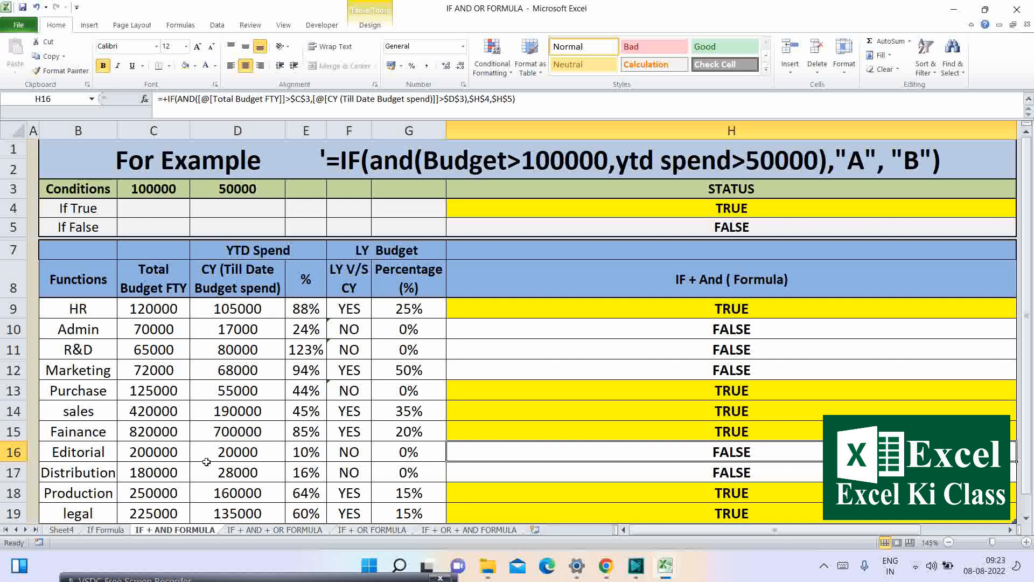
# Fill the Editorial row from B16 to H16 with a blue theme colour.
pyautogui.moveTo(107, 454); pyautogui.dragTo(539, 448)
pyautogui.click(194, 66)
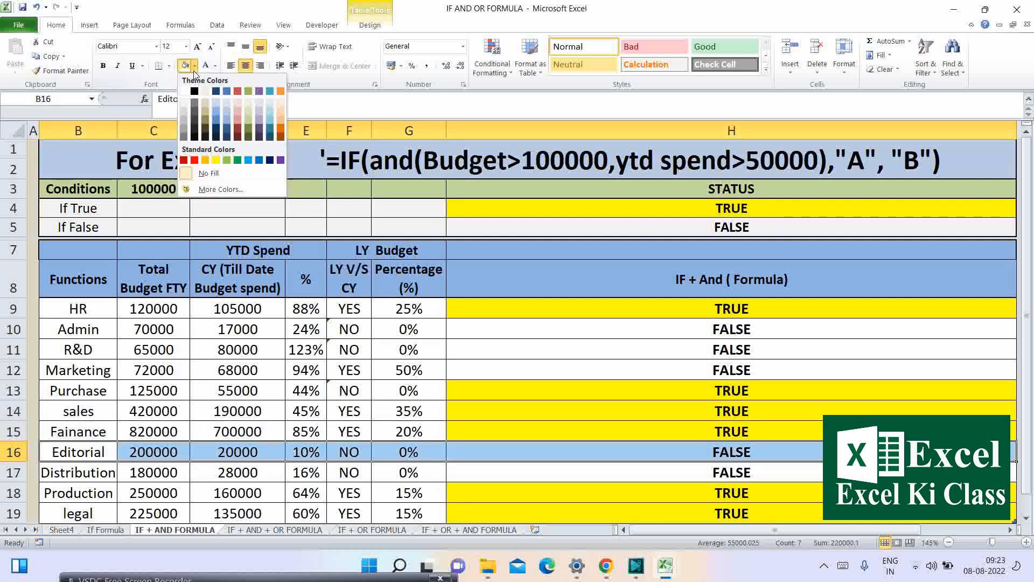
pyautogui.click(226, 117)
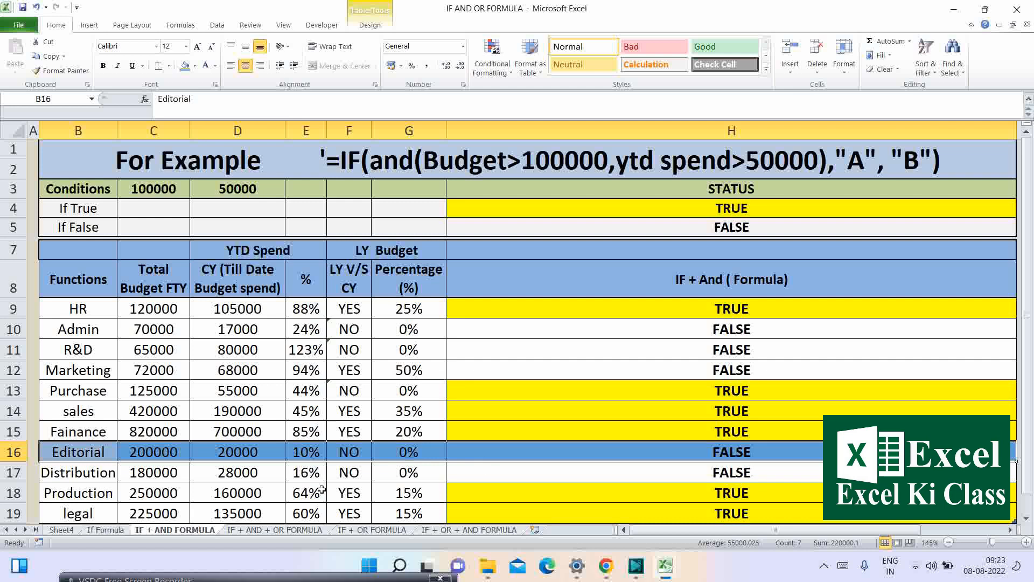
# Reopen the IF + AND formula in H9 to review its conditions, and close it without changes.
pyautogui.click(689, 312)
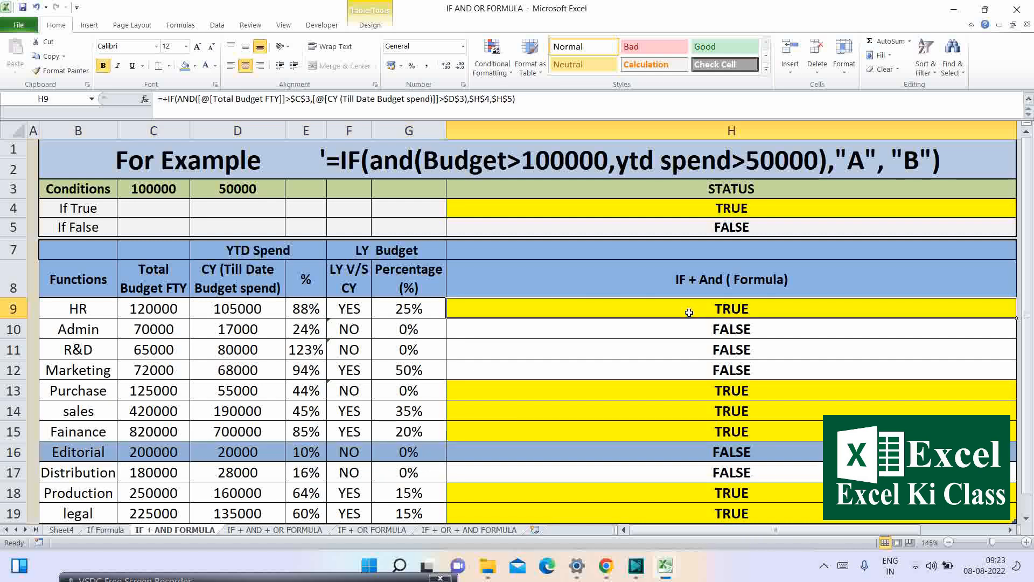
pyautogui.doubleClick(689, 312)
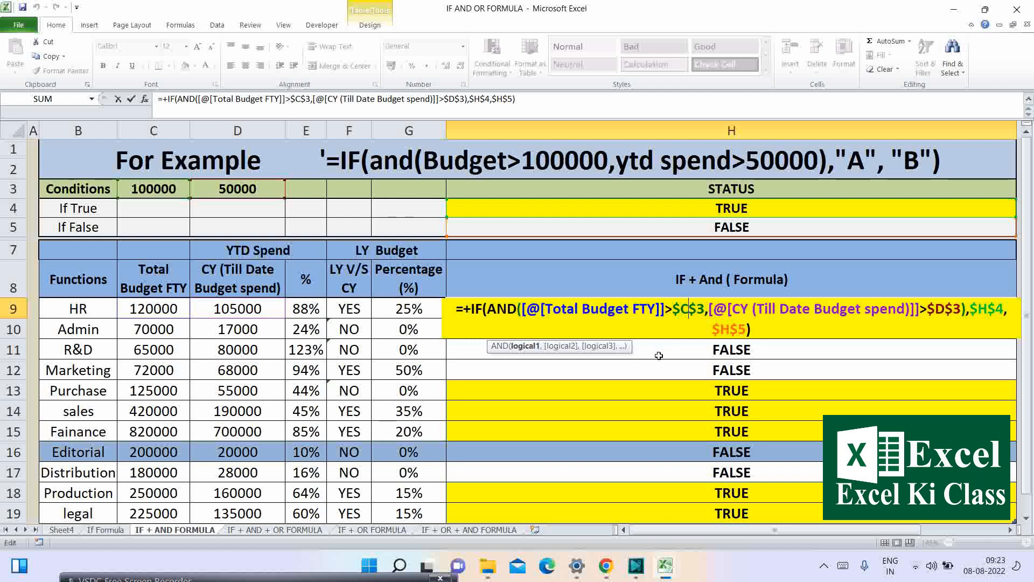
pyautogui.press('Return')
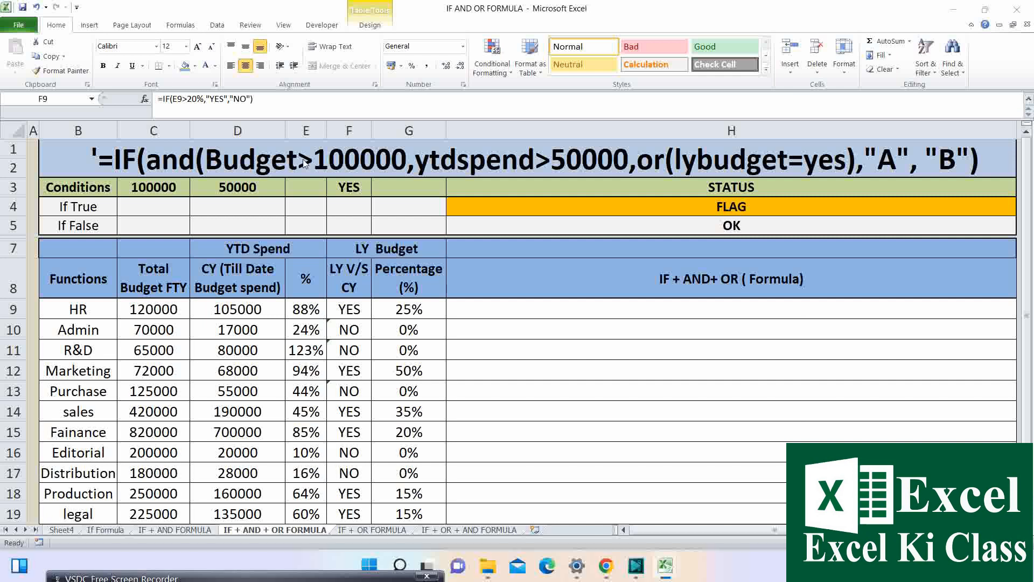
# Examine the IF + AND + OR example formula, the HR budget and spend, the spend condition and the LY V/S CY value.
pyautogui.click(312, 159)
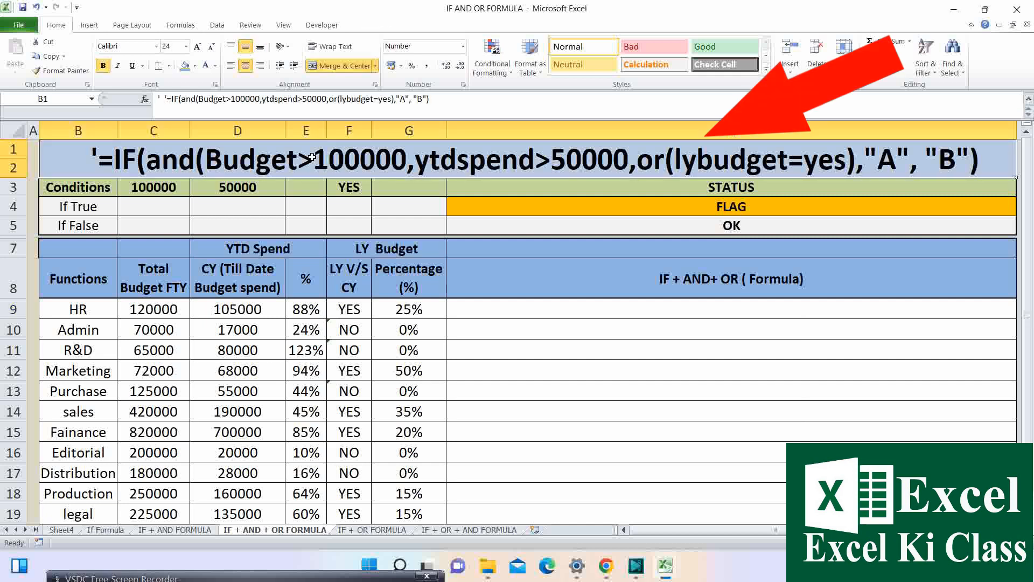
pyautogui.click(152, 314)
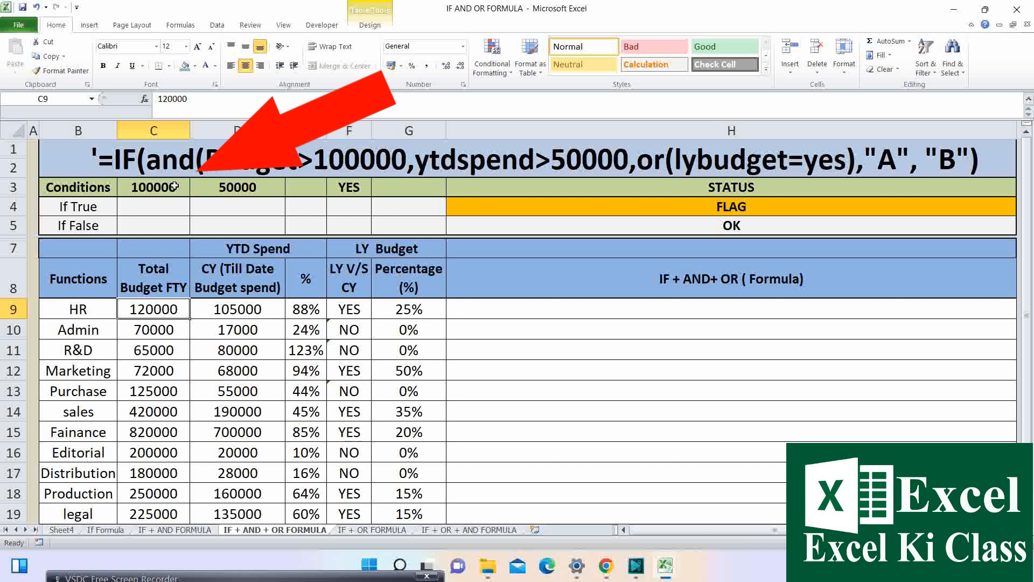
pyautogui.click(223, 307)
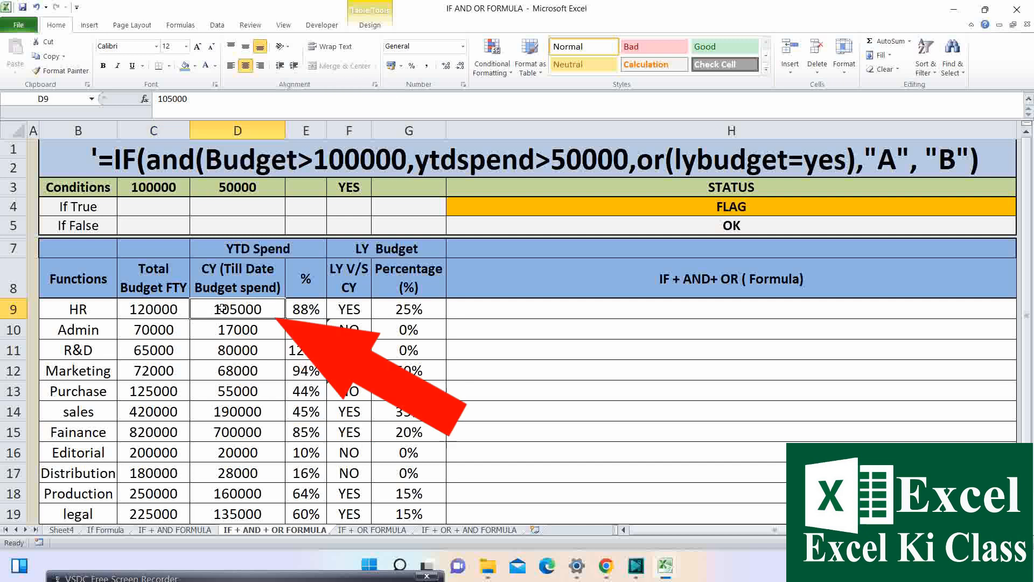
pyautogui.click(253, 192)
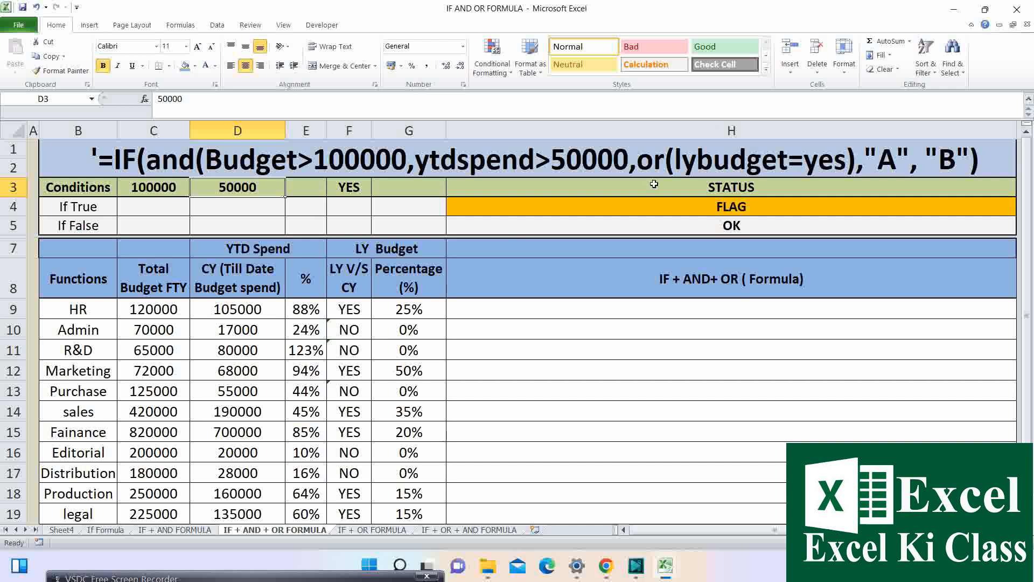
pyautogui.click(353, 313)
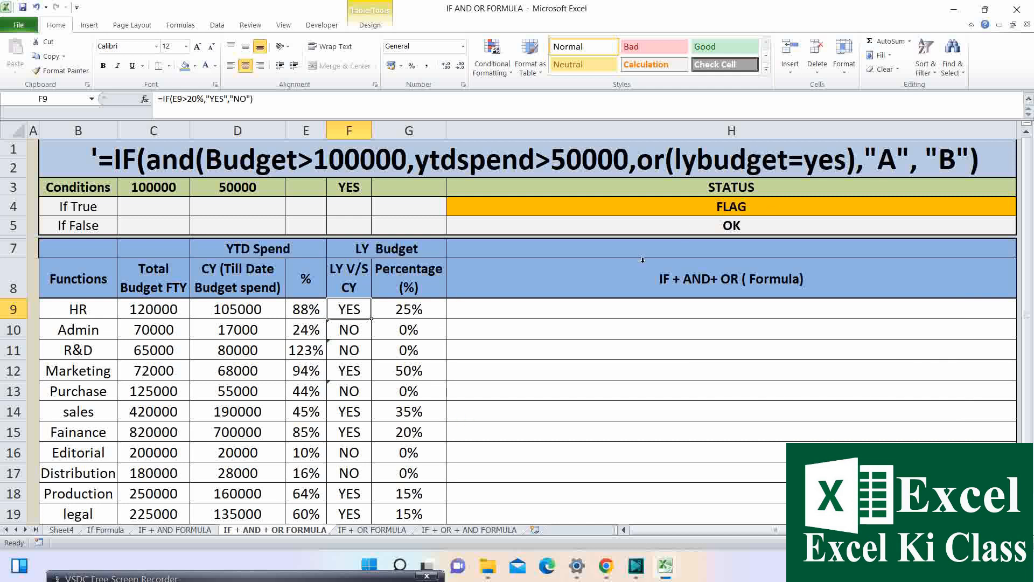
# Start the formula in H9 with IF and AND, using Total Budget FTY greater than $C$3 as the first condition.
pyautogui.click(615, 312)
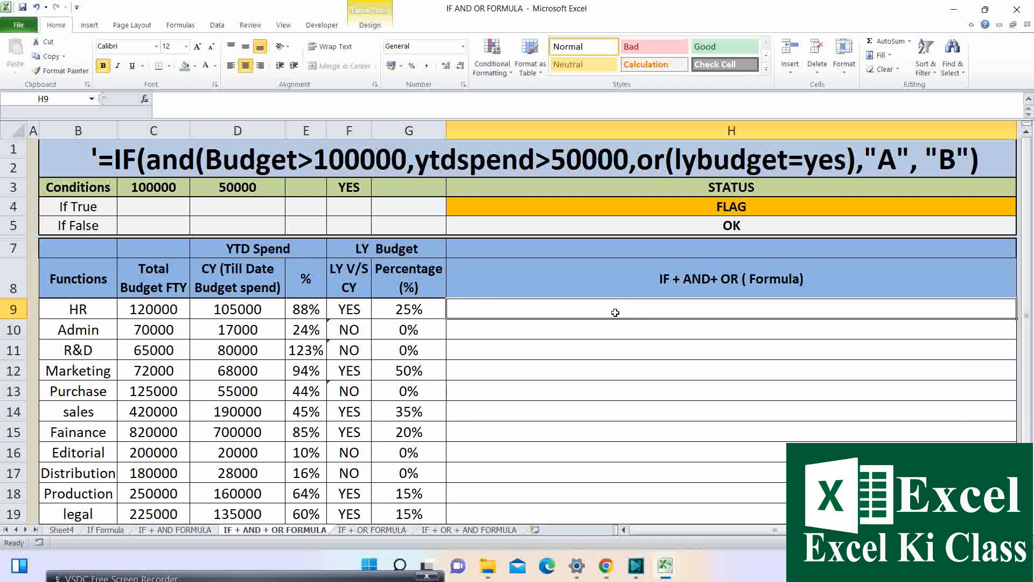
pyautogui.write('+')
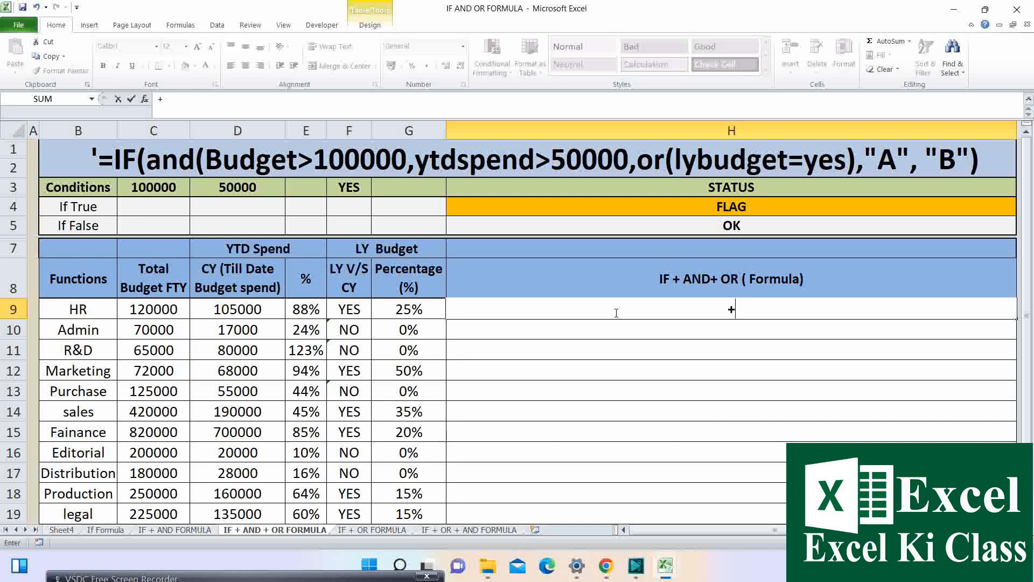
pyautogui.write('IF(AN')
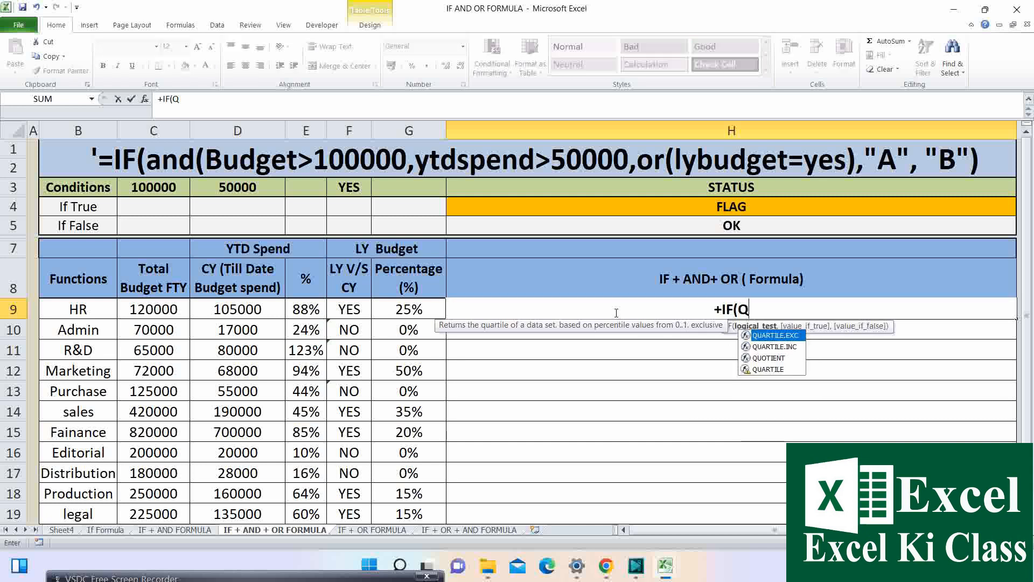
pyautogui.write('D(')
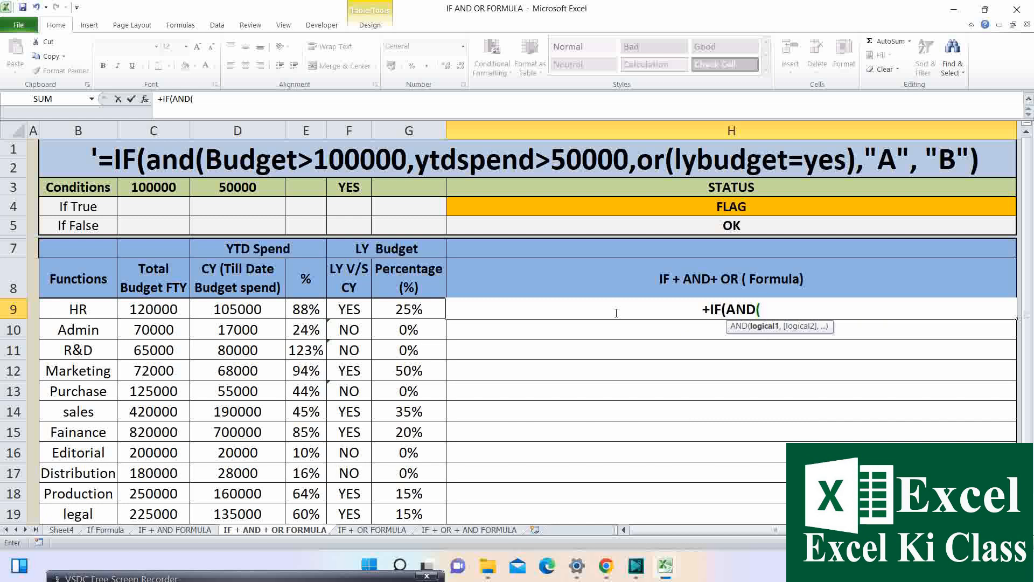
pyautogui.click(184, 308)
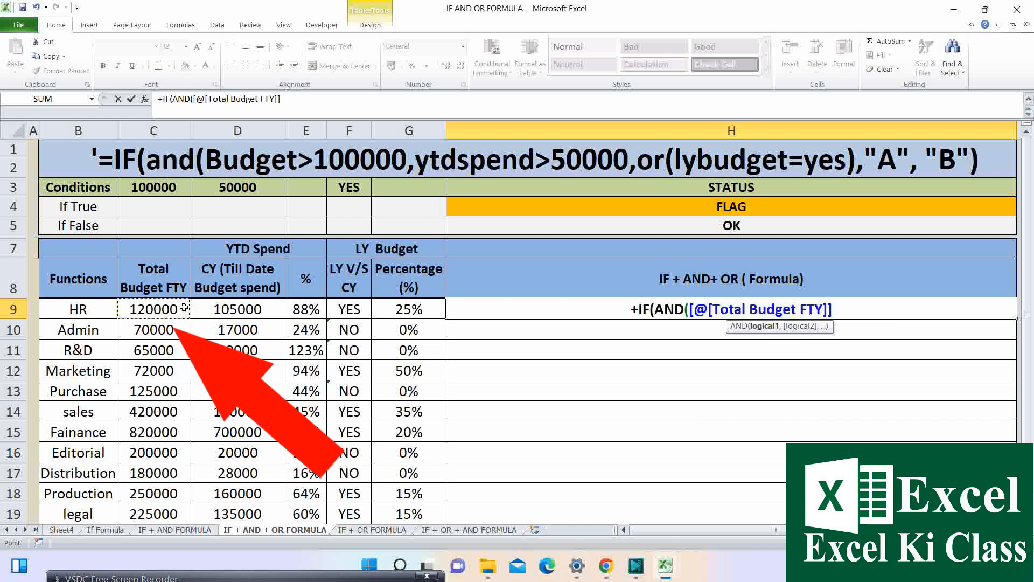
pyautogui.write('>')
pyautogui.click(146, 187)
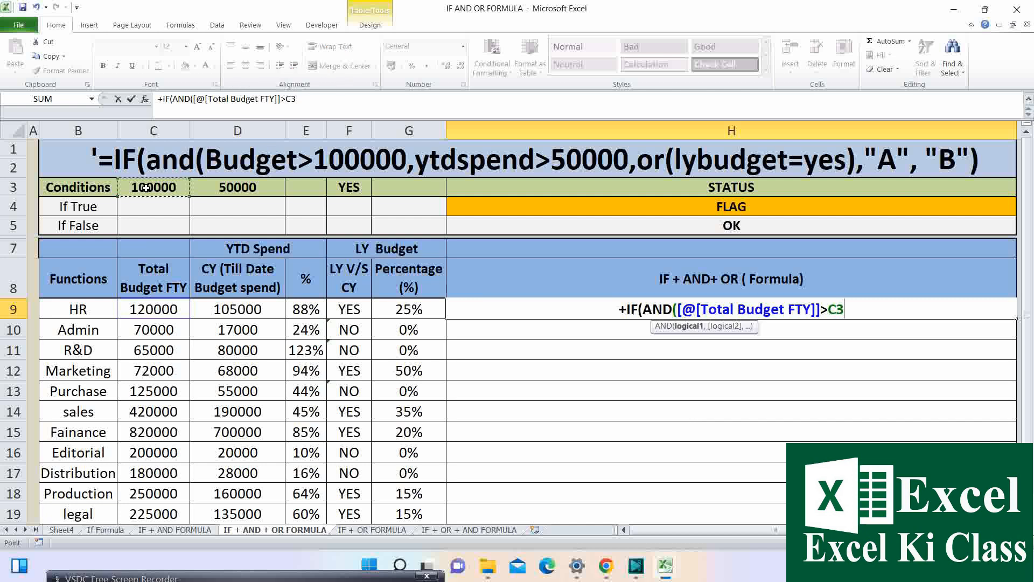
pyautogui.press('F4')
pyautogui.write(',')
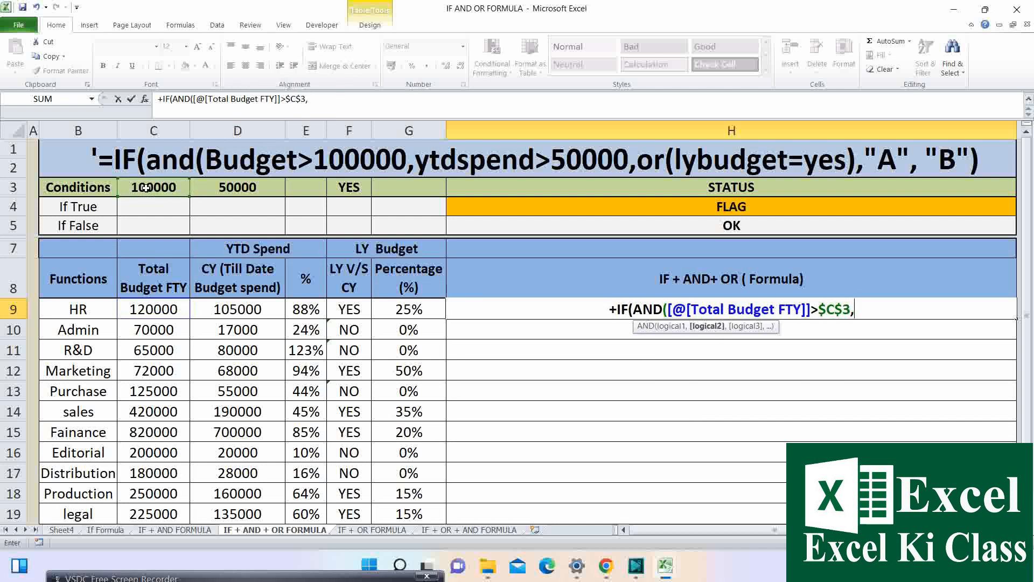
# Add CY (Till Date Budget spend) greater than D3 as the second AND condition.
pyautogui.click(239, 310)
pyautogui.write('>')
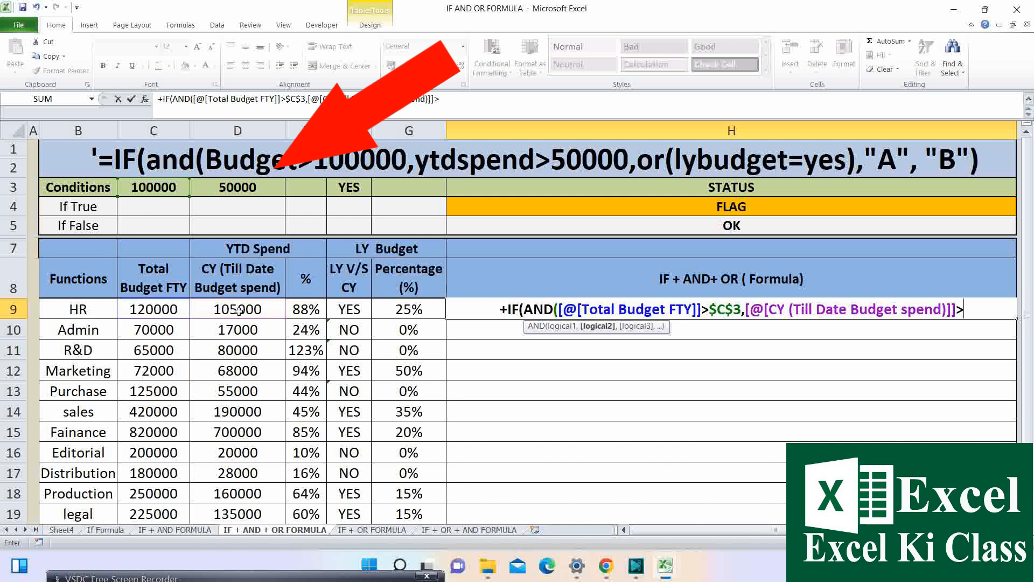
pyautogui.click(267, 183)
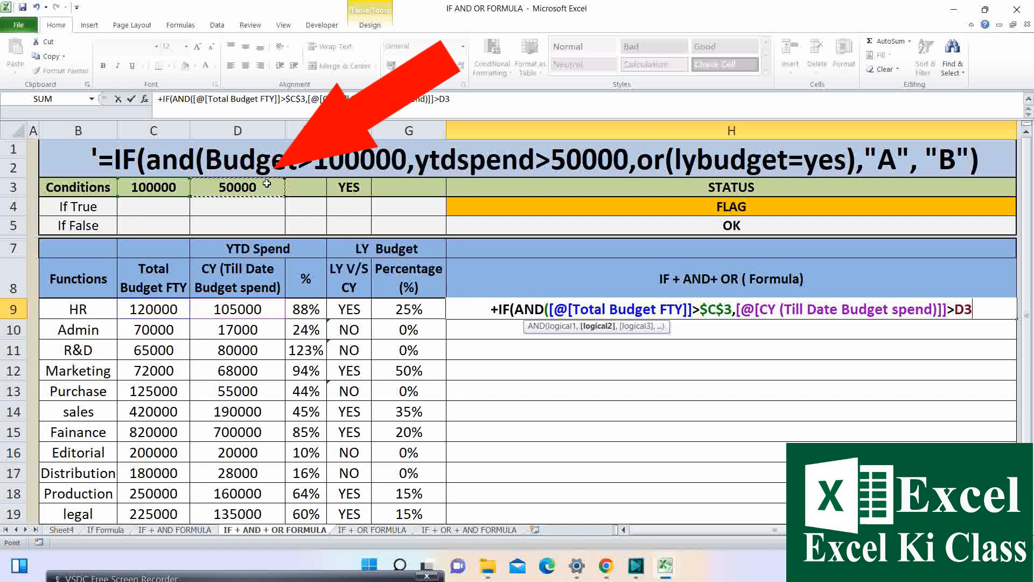
pyautogui.write(',')
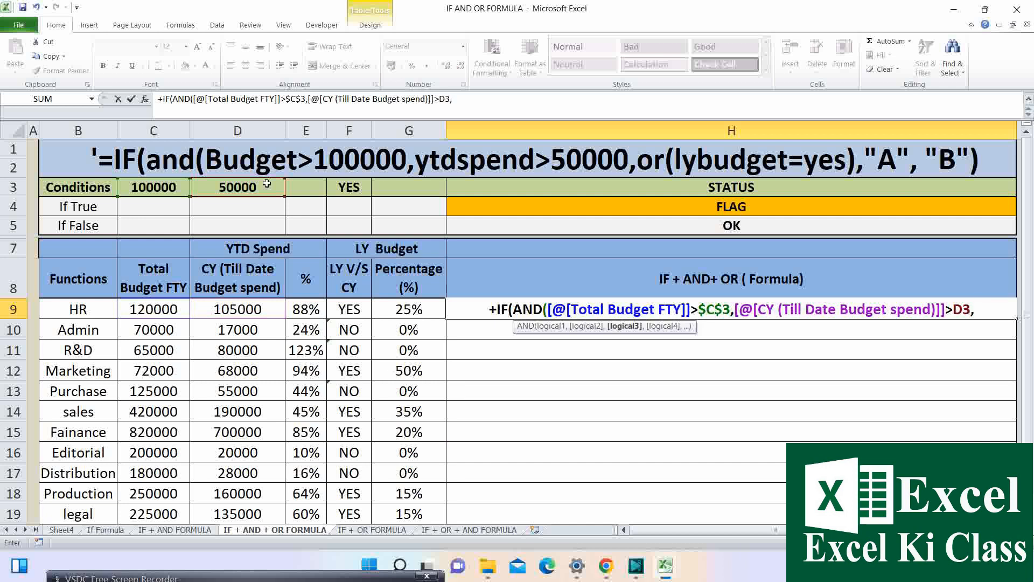
# Add a nested OR condition testing that LY V/S CY equals $F$3, and close the OR parenthesis.
pyautogui.write('OR')
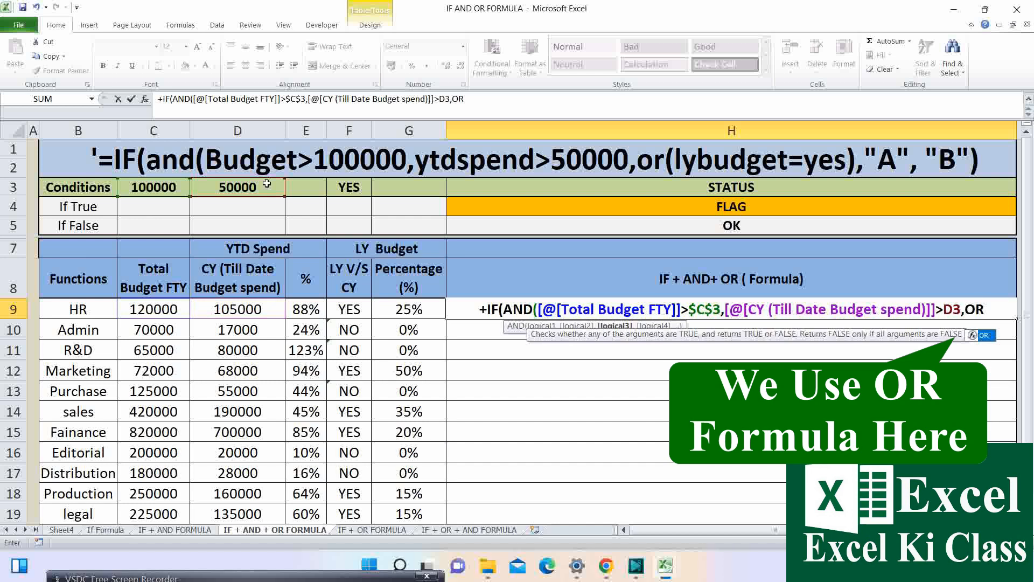
pyautogui.write('(')
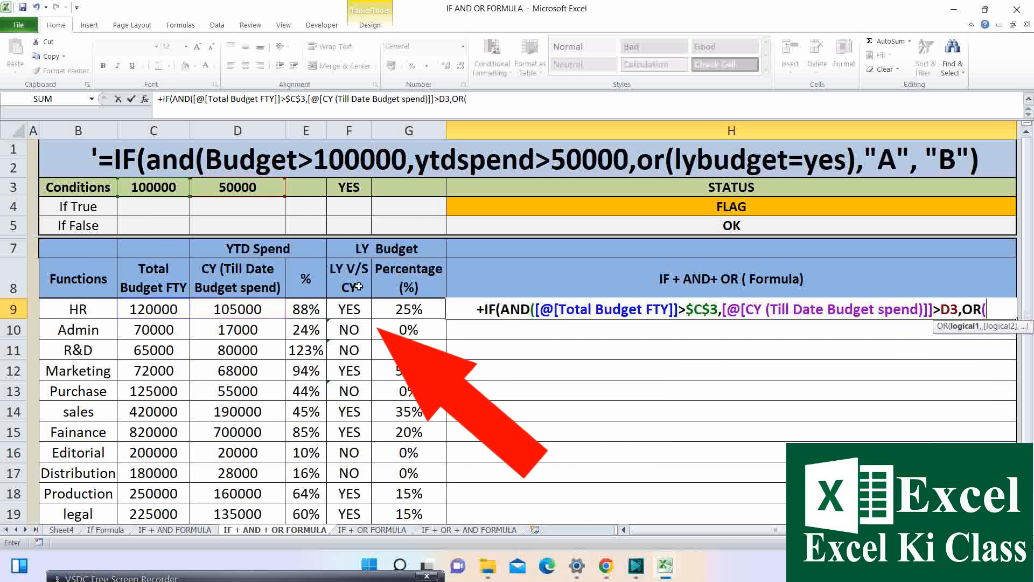
pyautogui.click(357, 308)
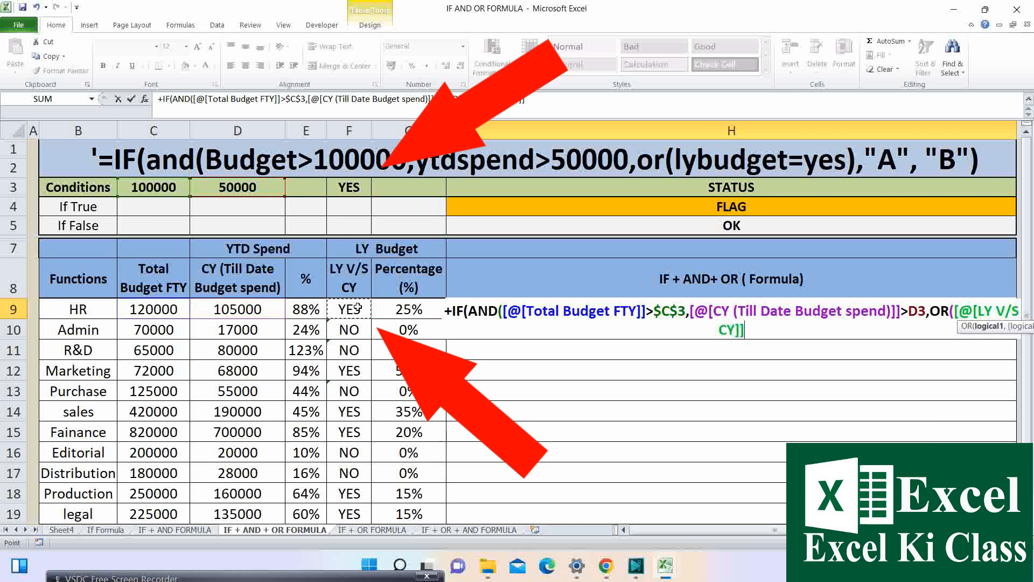
pyautogui.write('=')
pyautogui.click(365, 186)
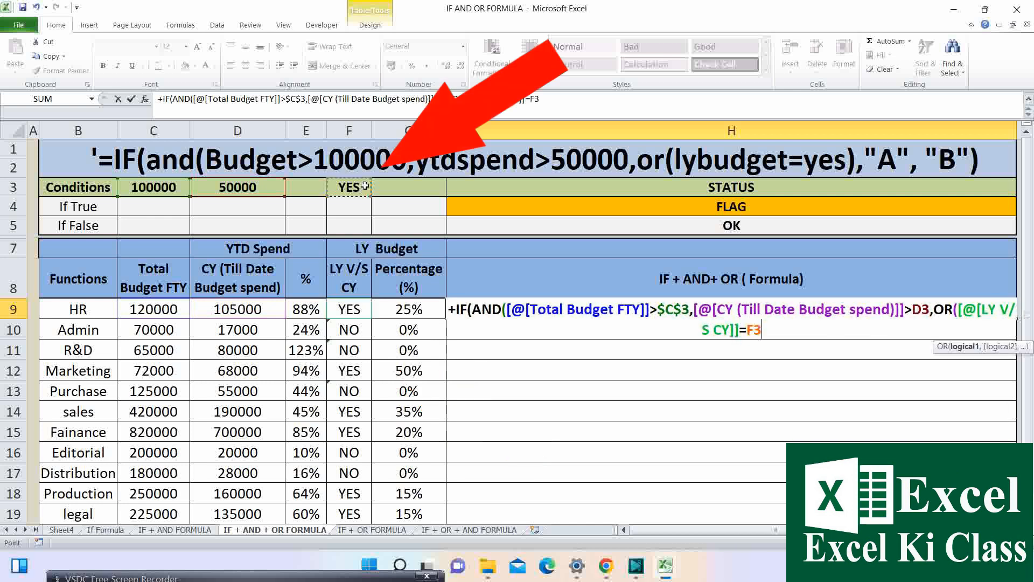
pyautogui.press('F4')
pyautogui.write(')')
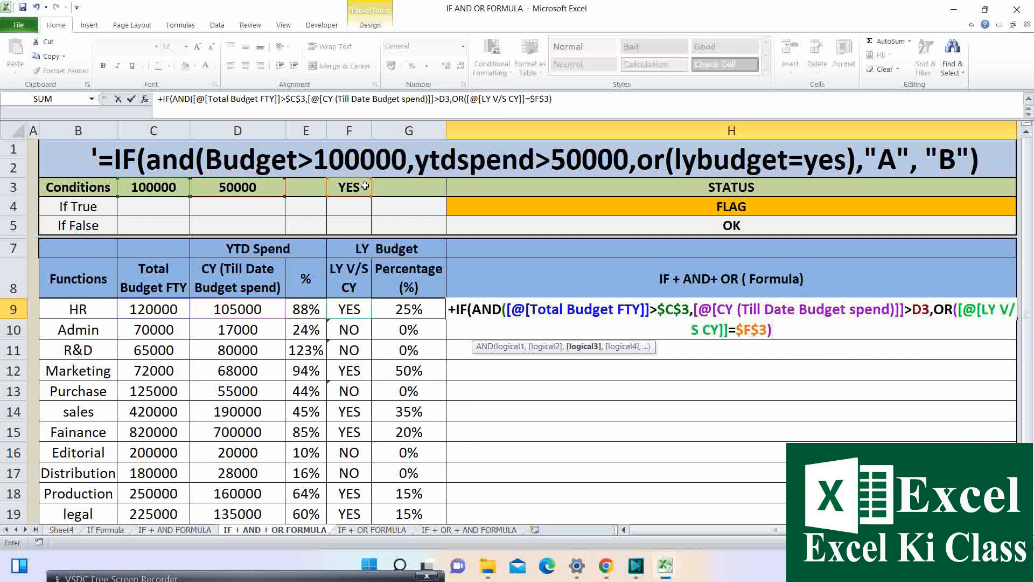
# Add $H$4 as the value if true and $H$5 as the value if false, and try to enter the formula.
pyautogui.write(',')
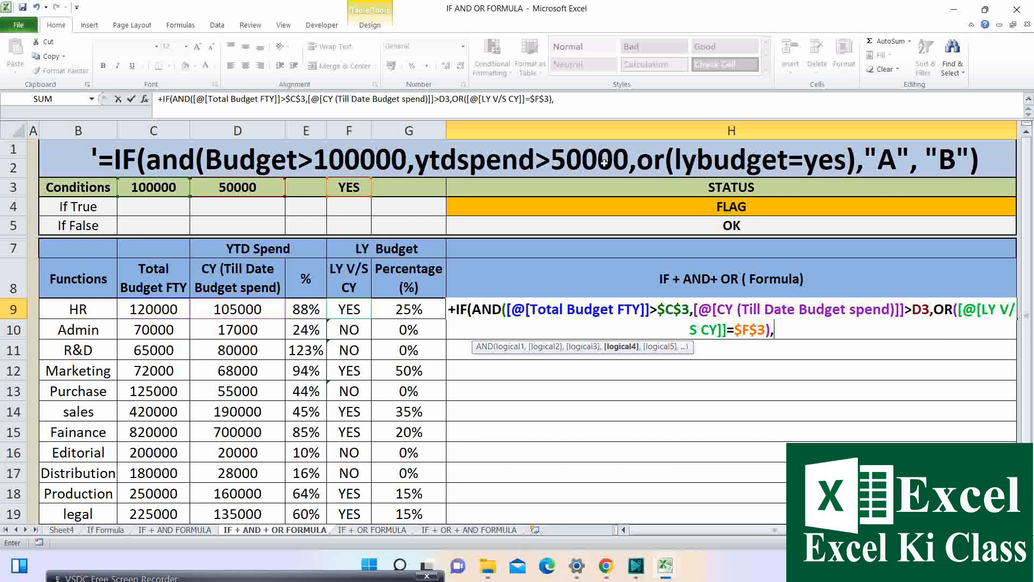
pyautogui.click(638, 208)
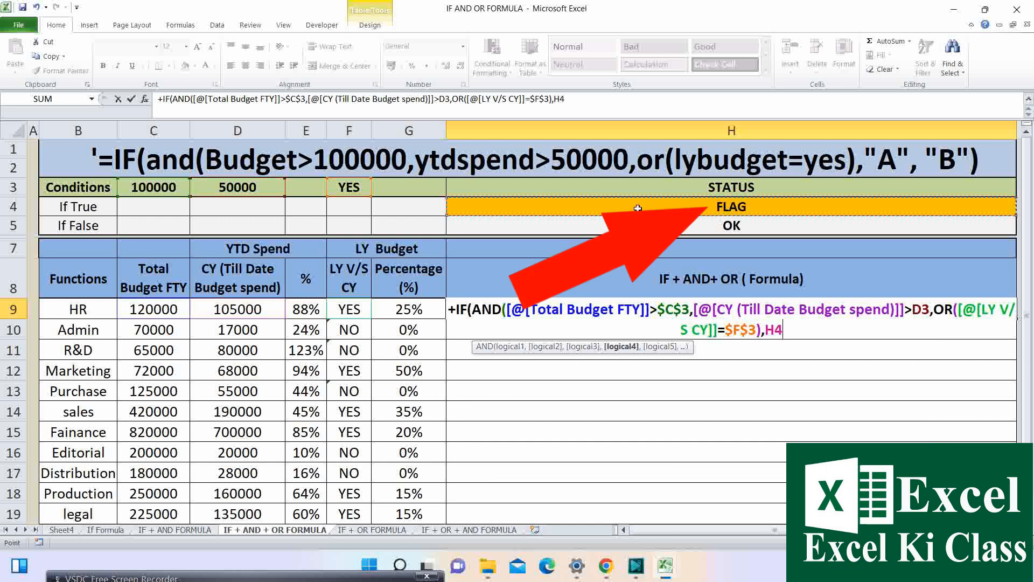
pyautogui.press('F4')
pyautogui.write(',')
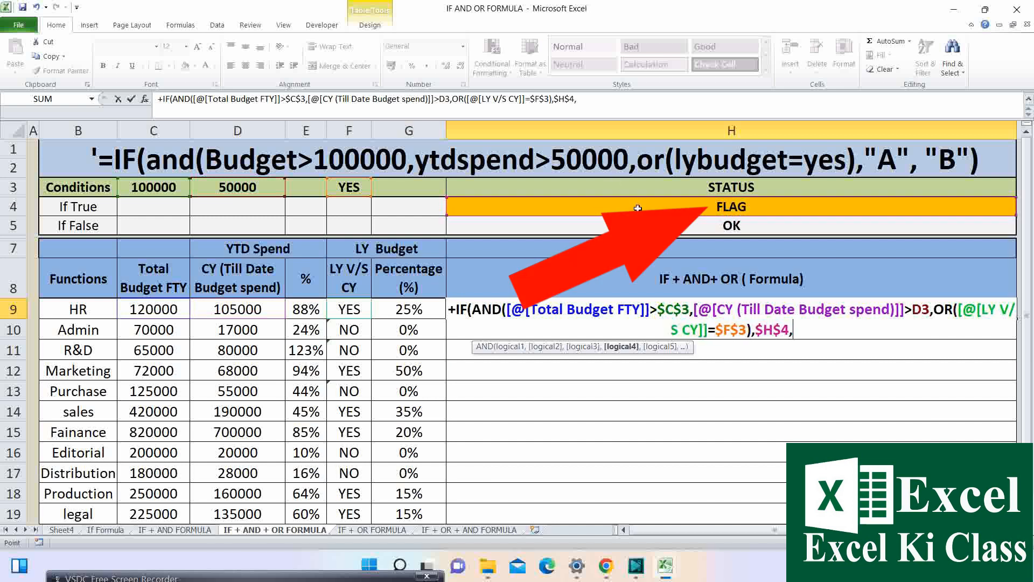
pyautogui.click(681, 232)
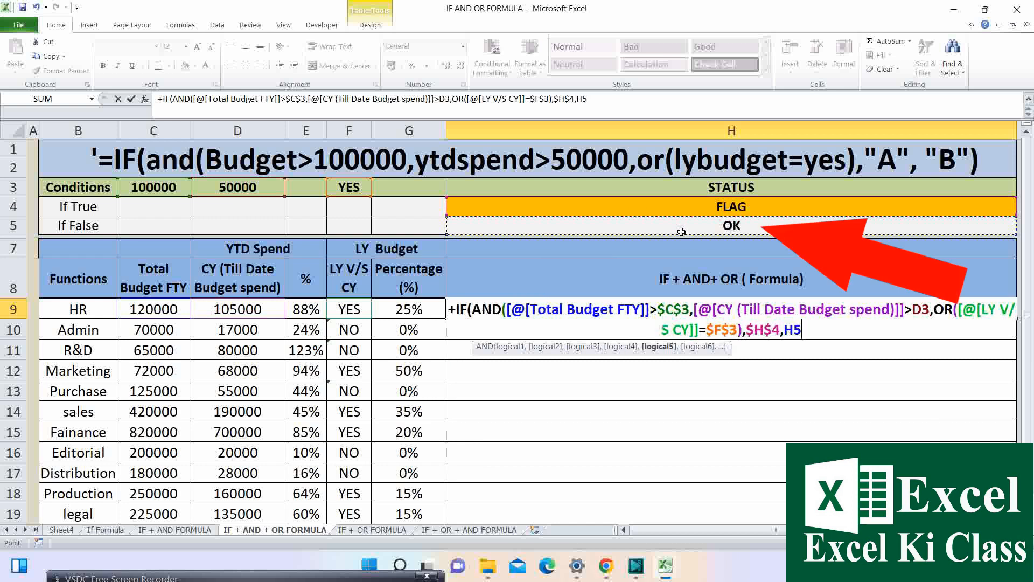
pyautogui.press('F4')
pyautogui.write(')')
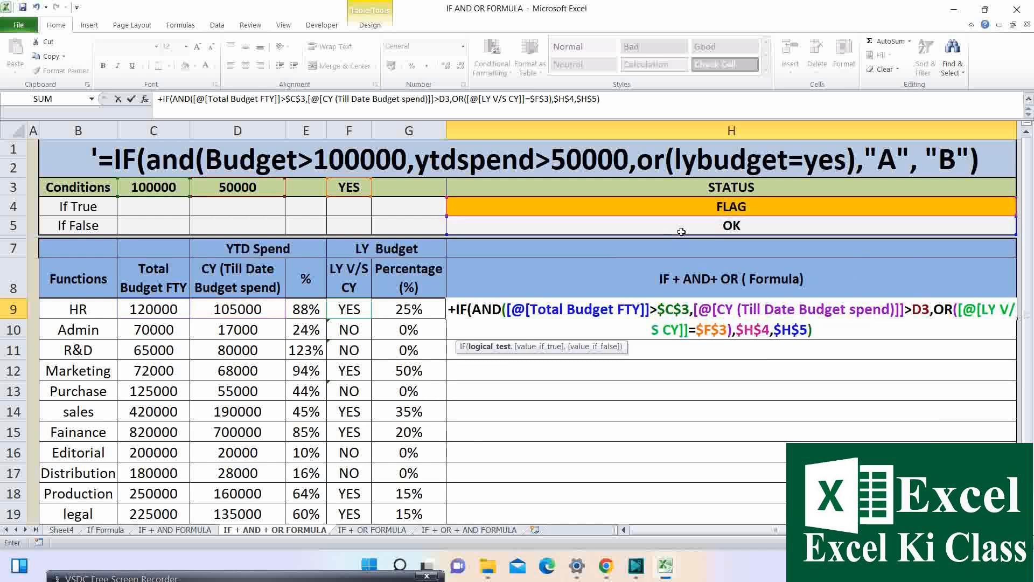
pyautogui.write(')')
pyautogui.press('Return')
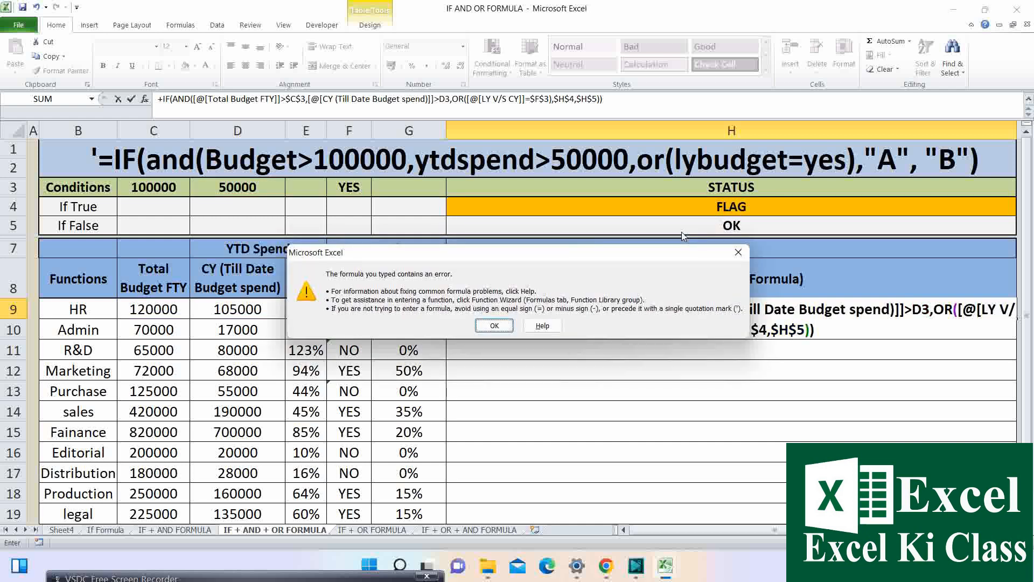
pyautogui.press('Return')
# Remove the extra closing parenthesis at the end, close the AND function right after the OR condition, and enter the formula.
pyautogui.press('BackSpace')
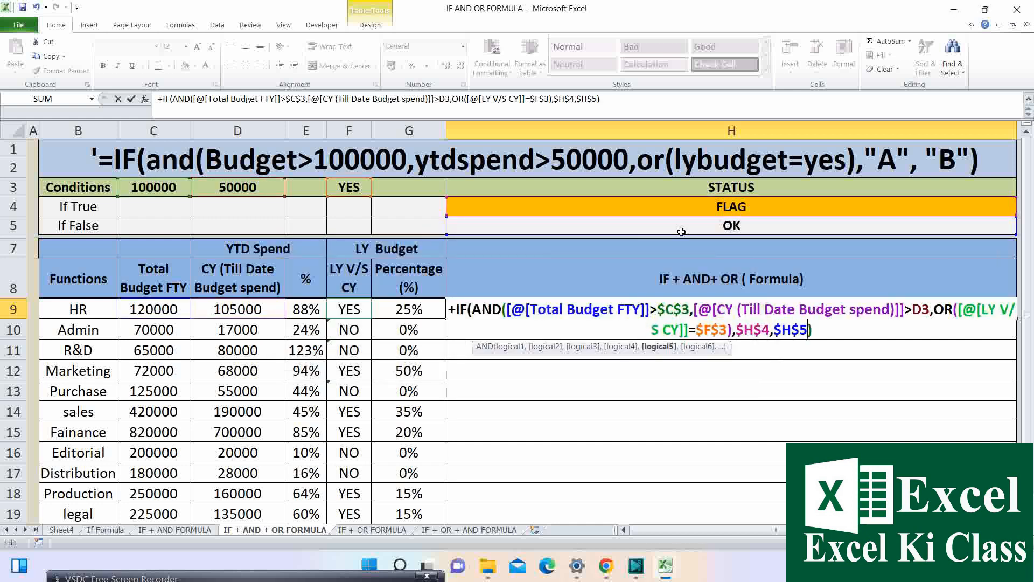
pyautogui.press('Left')
pyautogui.press('Left')
pyautogui.press('Left')
pyautogui.press('Left')
pyautogui.press('Left')
pyautogui.press('Left')
pyautogui.press('Left')
pyautogui.press('Left')
pyautogui.press('Left')
pyautogui.press('Left')
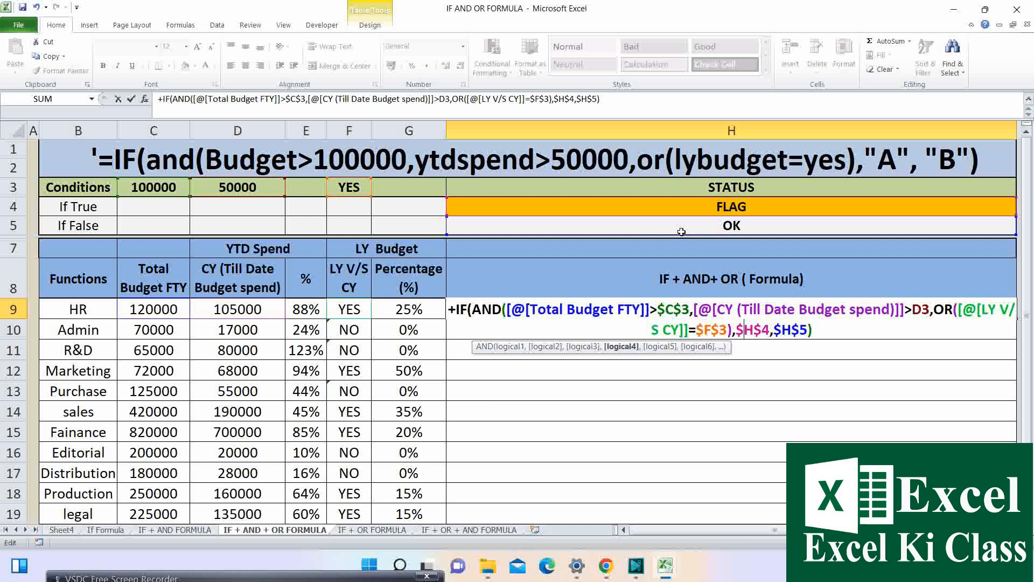
pyautogui.write(')')
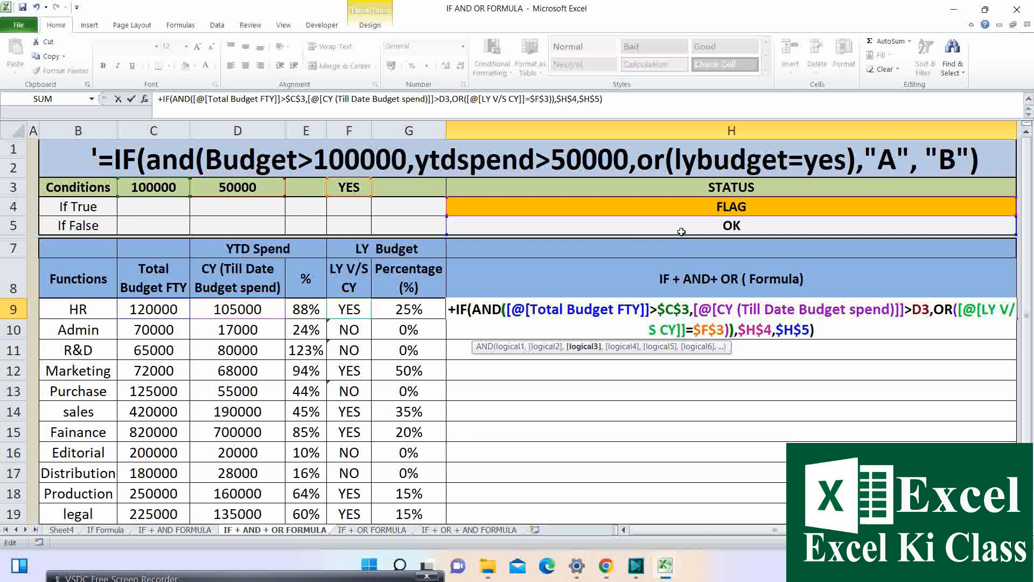
pyautogui.hotkey('ctrl', 'Return')
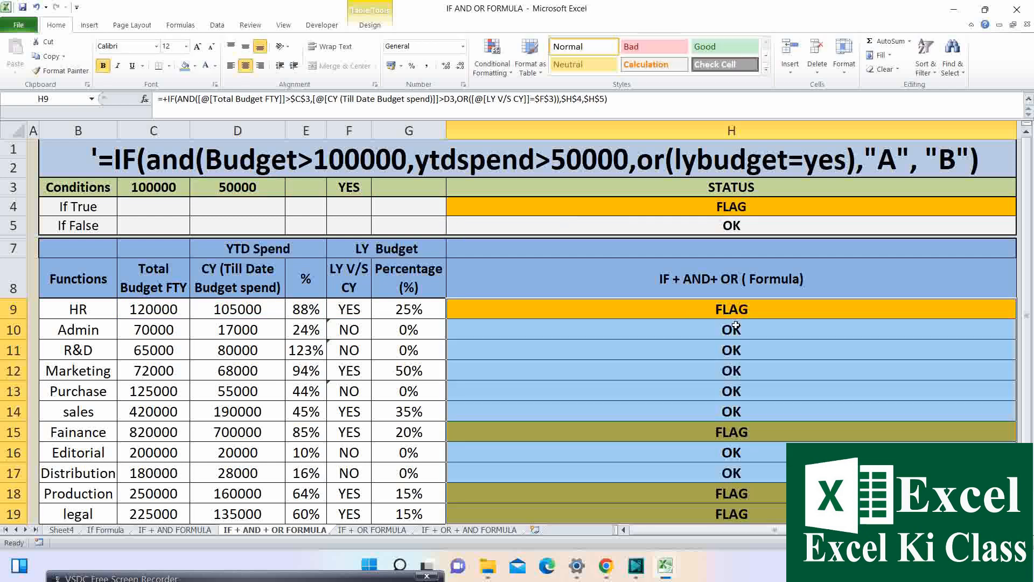
# Check the status formula's results against the budget, spend and LY V/S CY values of HR, Admin and Purchase.
pyautogui.click(759, 310)
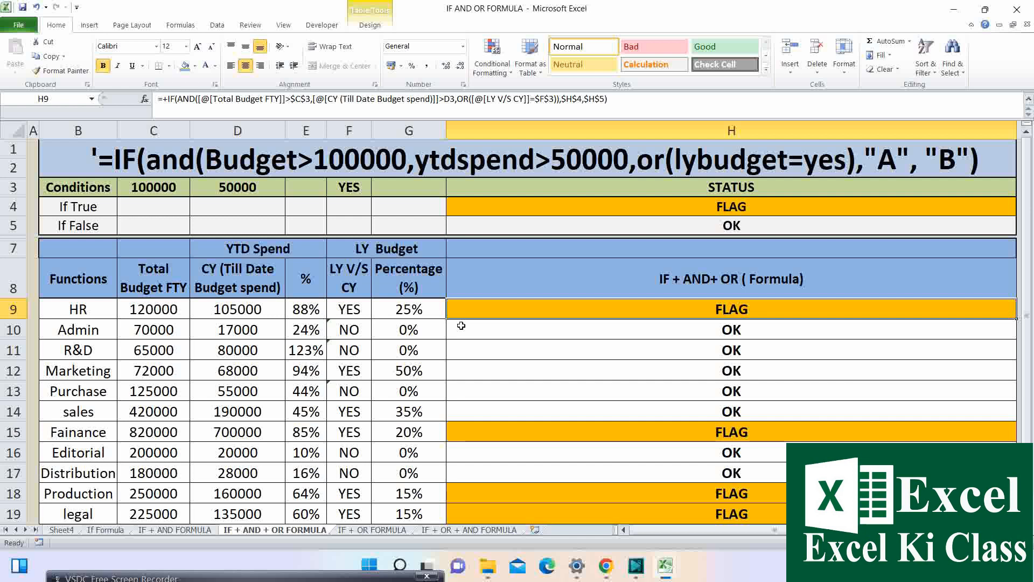
pyautogui.moveTo(78, 308); pyautogui.dragTo(546, 318)
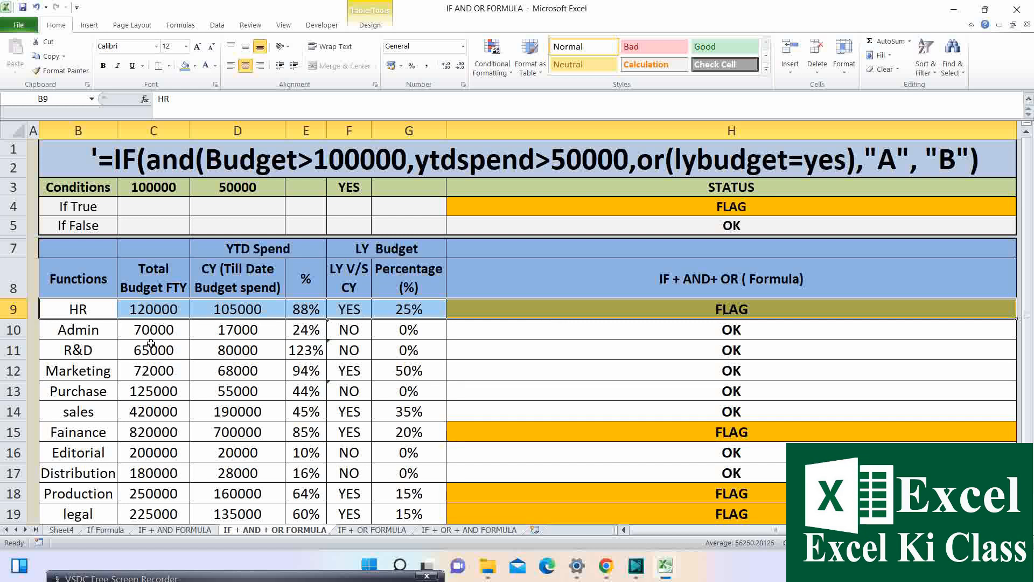
pyautogui.click(226, 329)
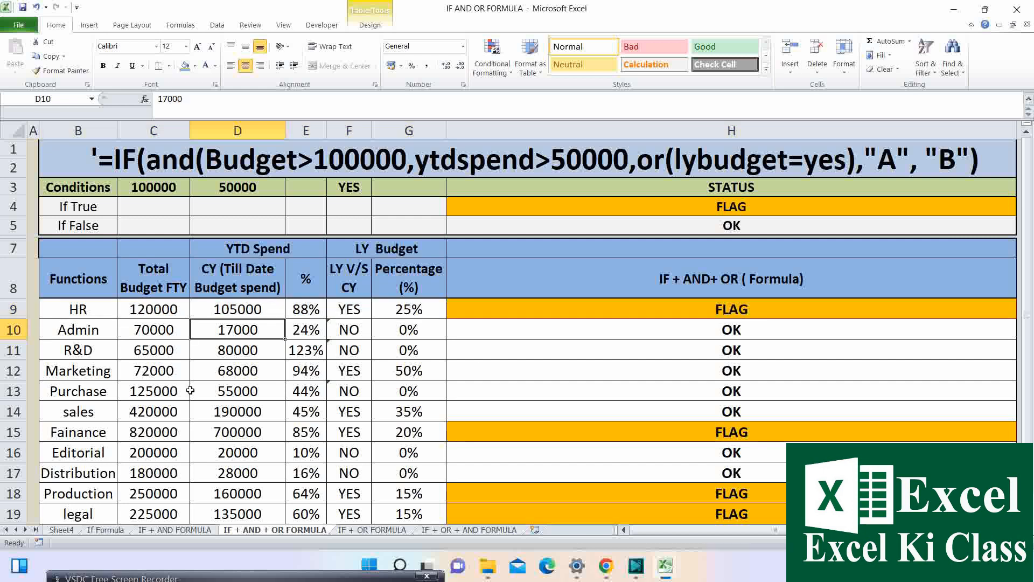
pyautogui.click(155, 397)
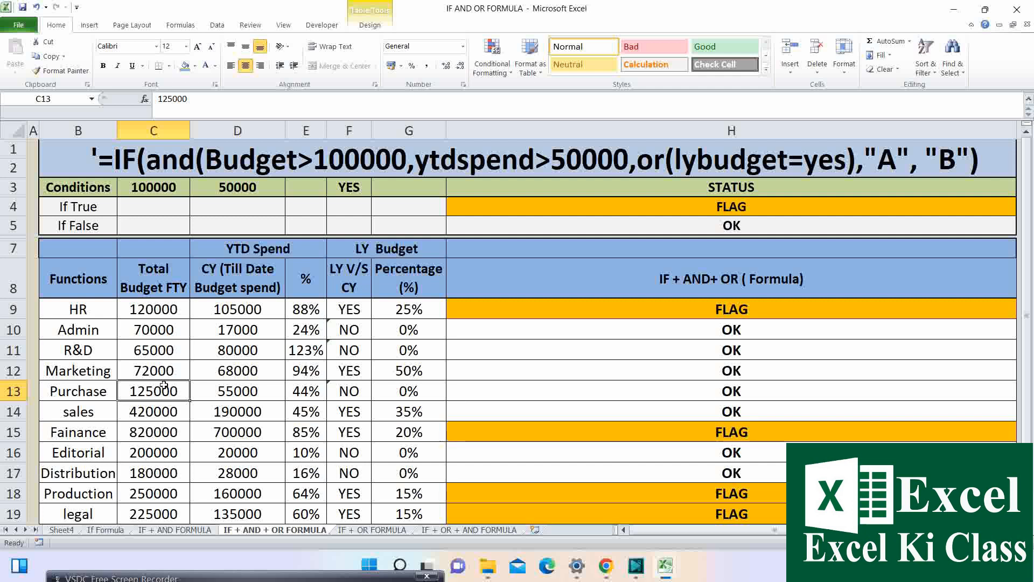
pyautogui.click(241, 392)
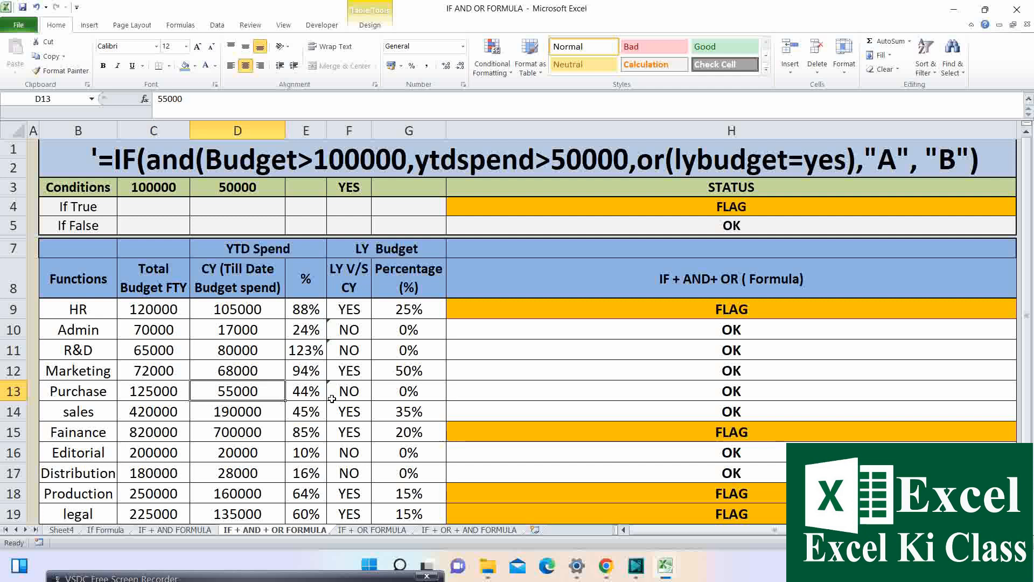
pyautogui.click(352, 394)
# Highlight the Purchase row from B13 to H13 with a blue fill.
pyautogui.moveTo(112, 391); pyautogui.dragTo(565, 395)
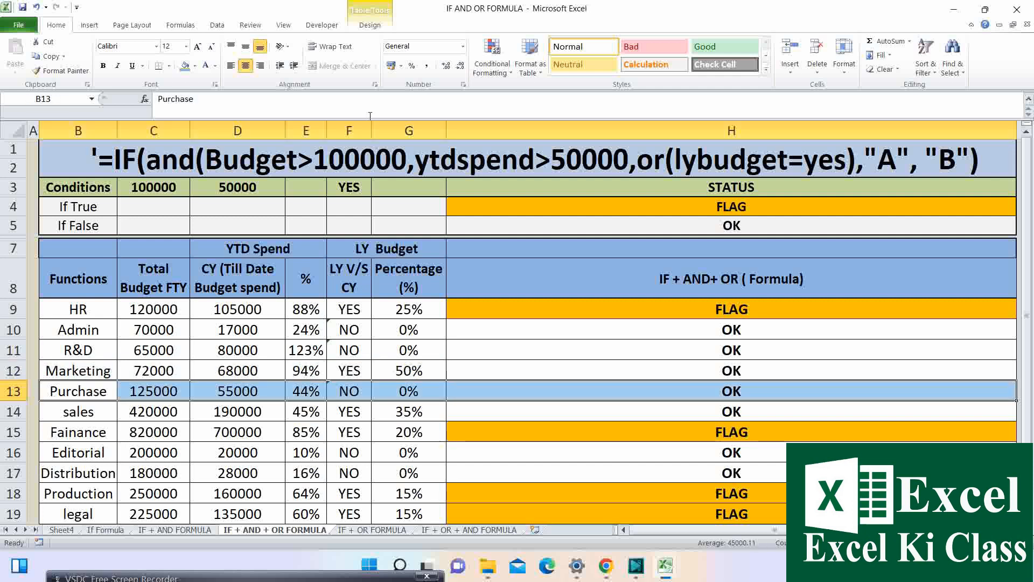
pyautogui.click(185, 67)
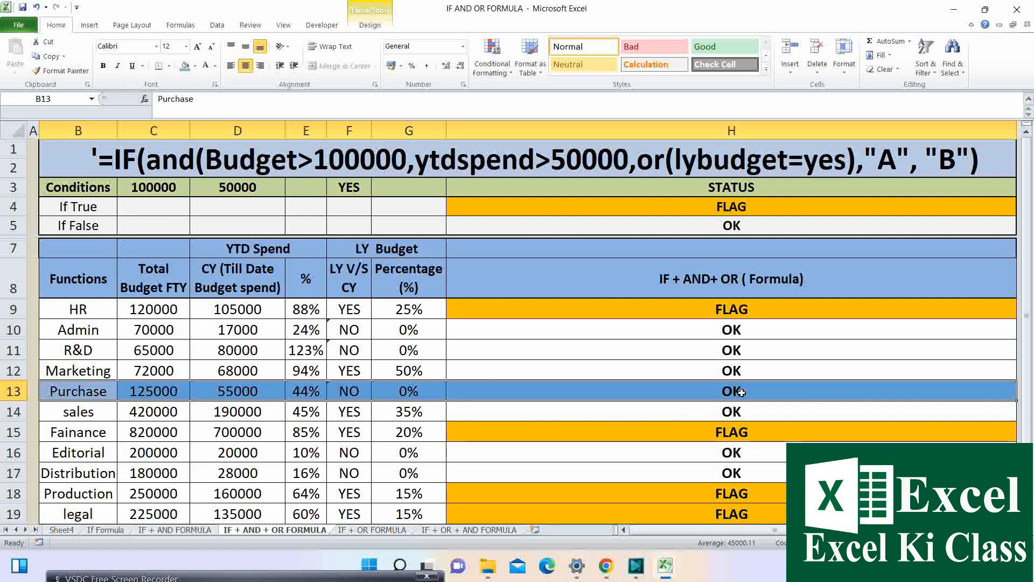
pyautogui.click(329, 390)
pyautogui.click(701, 396)
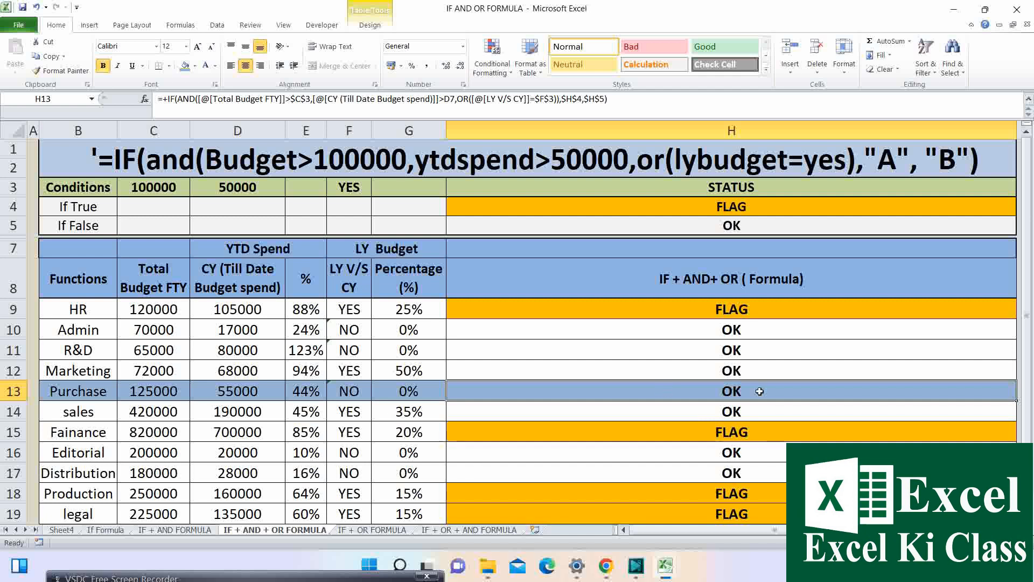
# On the IF + OR FORMULA sheet, start H9 with IF and OR, using Total Budget FTY greater than $C$3 as the first condition.
pyautogui.hotkey('ctrl', 'pagedown')
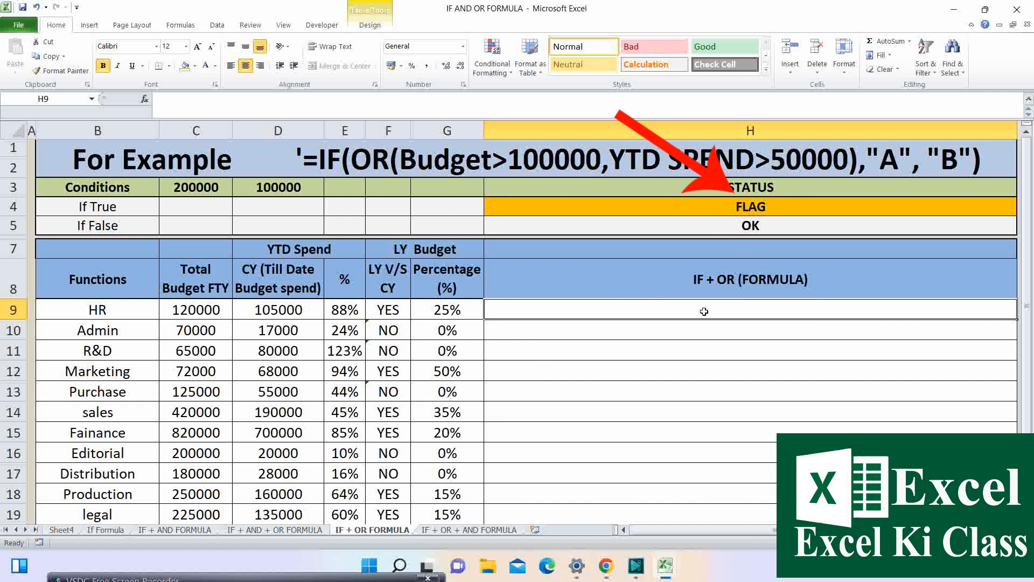
pyautogui.moveTo(701, 314); pyautogui.dragTo(690, 515)
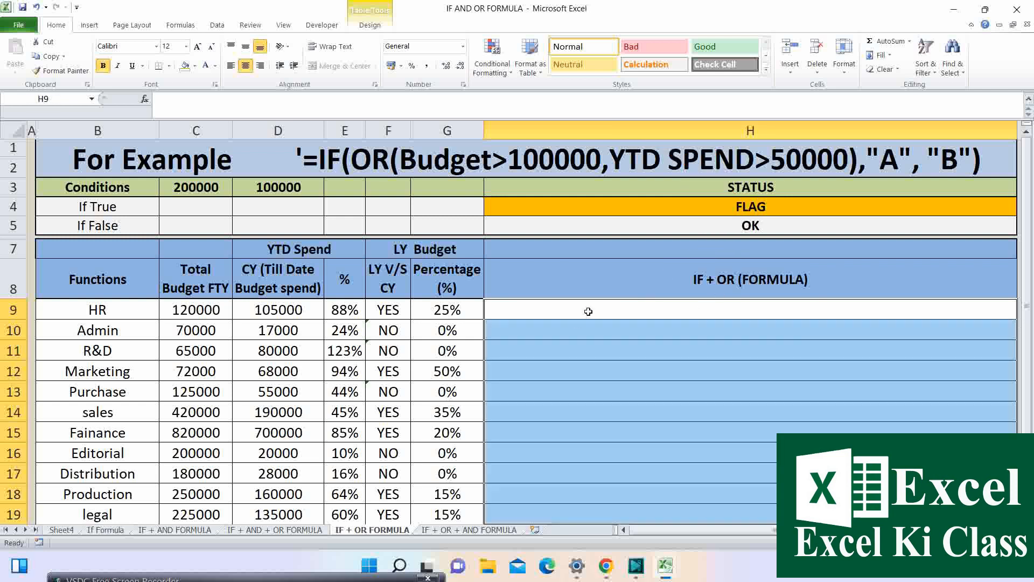
pyautogui.click(588, 311)
pyautogui.write('+')
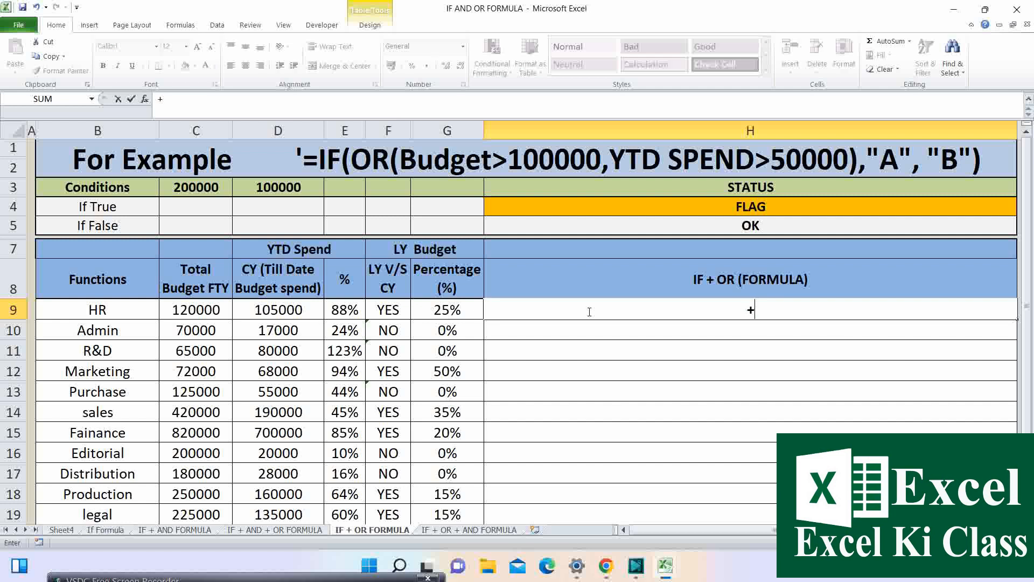
pyautogui.write('IF(OR(')
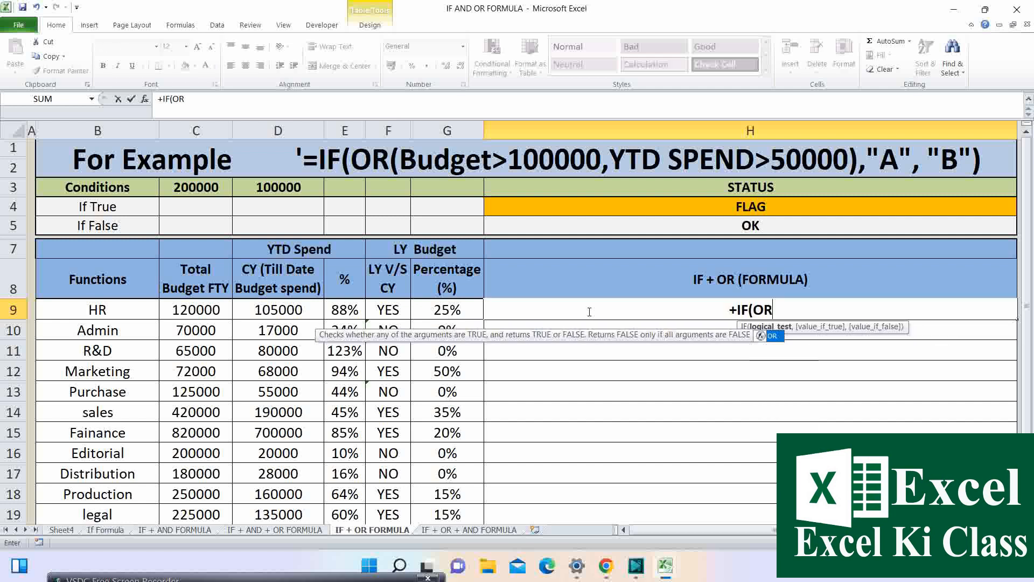
pyautogui.click(186, 311)
pyautogui.write('>')
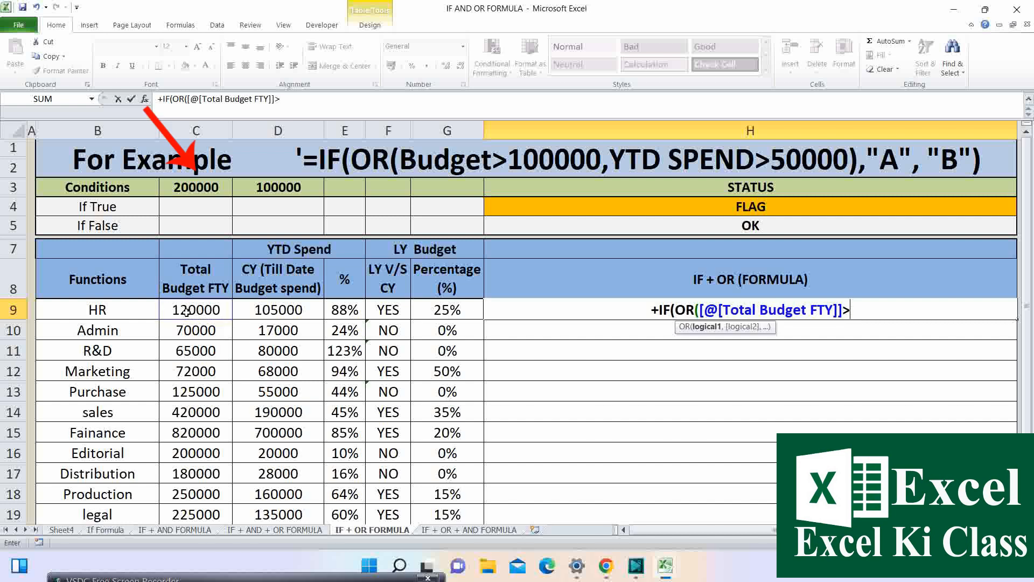
pyautogui.click(204, 188)
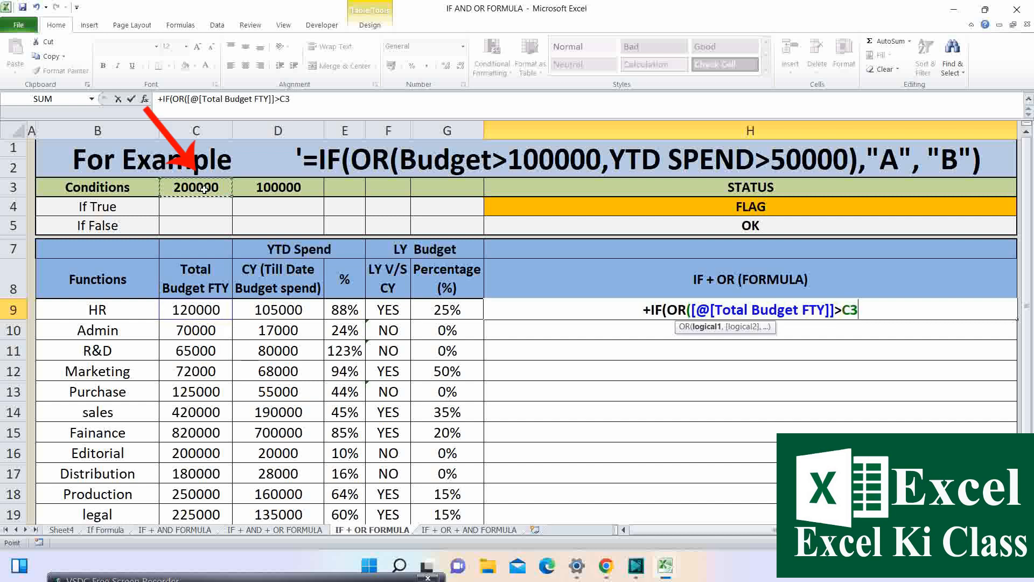
pyautogui.press('F4')
pyautogui.write(',')
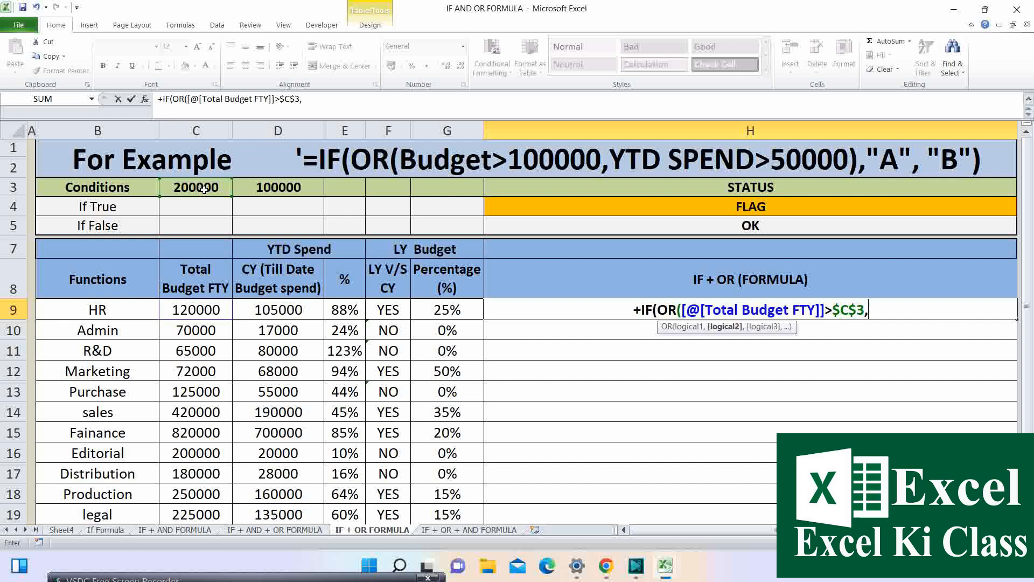
# Add CY (Till Date Budget spend) greater than $D$3 as the second OR condition and close the OR parenthesis.
pyautogui.click(268, 308)
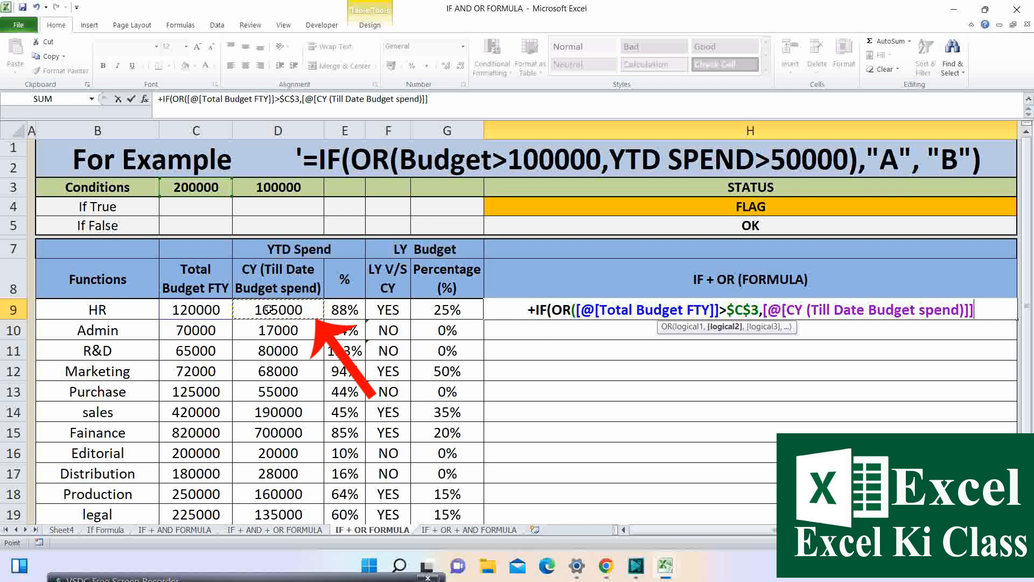
pyautogui.write('>')
pyautogui.click(299, 192)
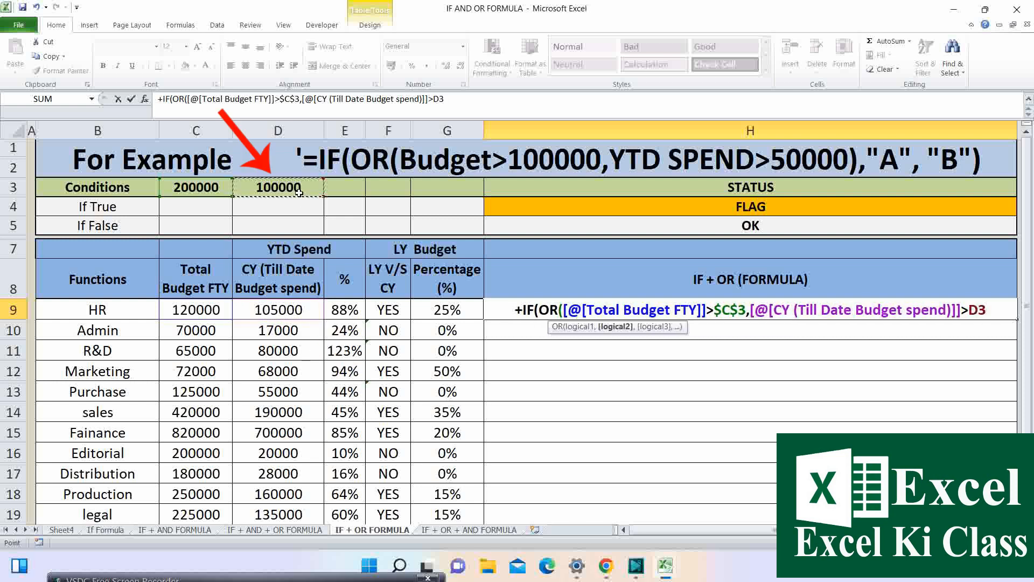
pyautogui.press('F4')
pyautogui.write(')')
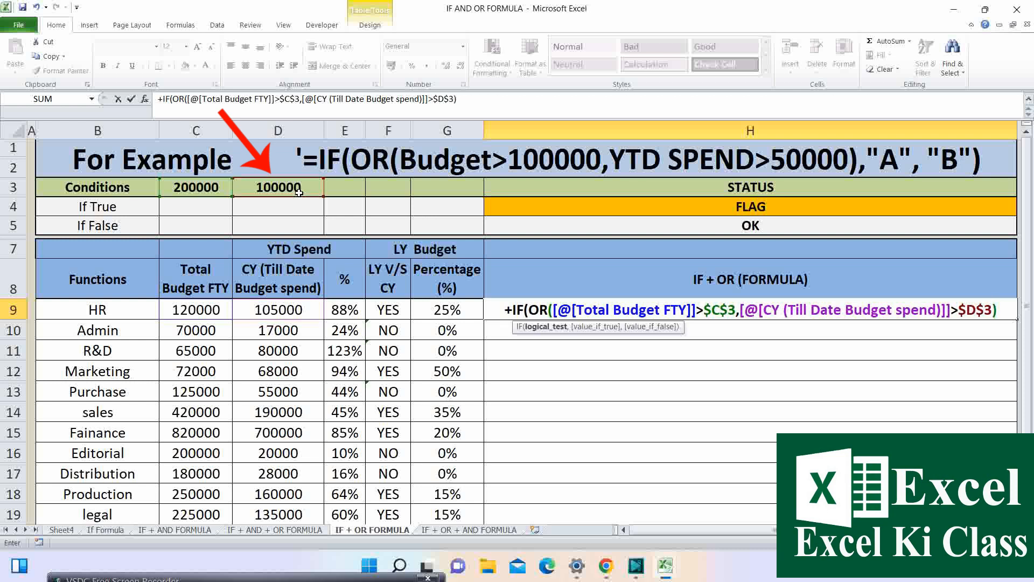
# Set $H$4 as the value if true and $H$5 as the value if false, and enter the IF + OR formula.
pyautogui.write(',')
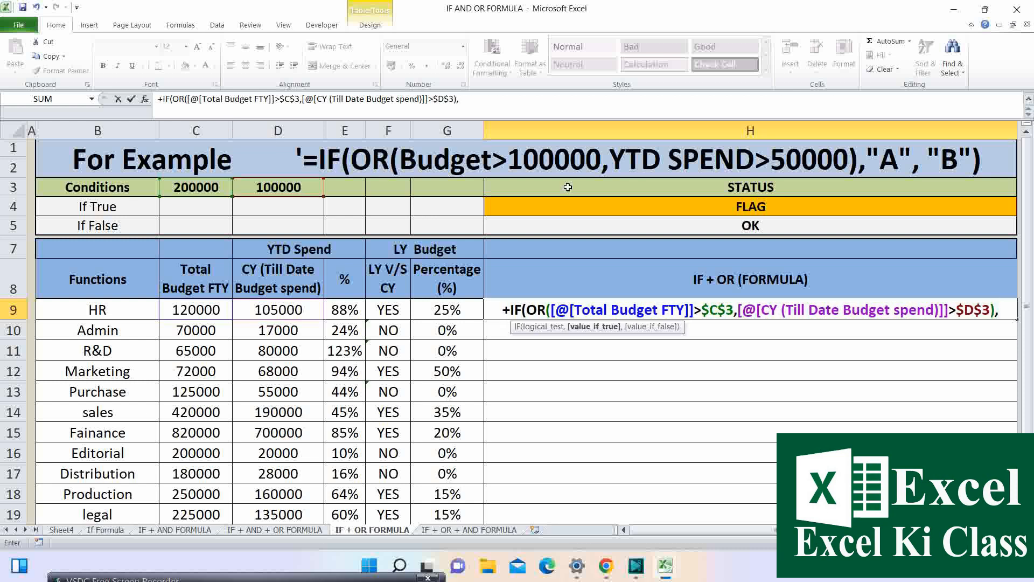
pyautogui.click(568, 208)
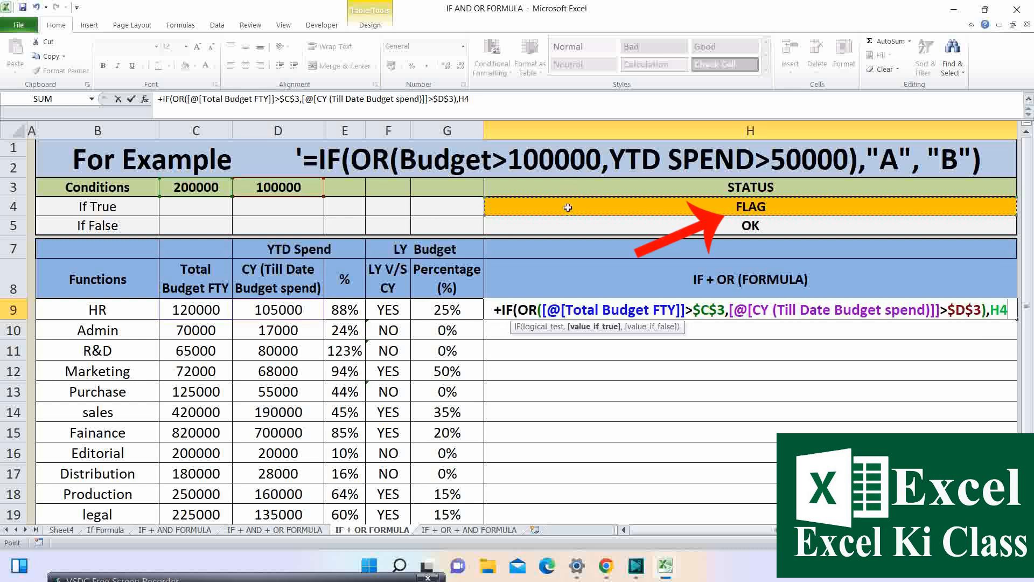
pyautogui.press('F4')
pyautogui.write(',')
pyautogui.click(609, 224)
pyautogui.press('F4')
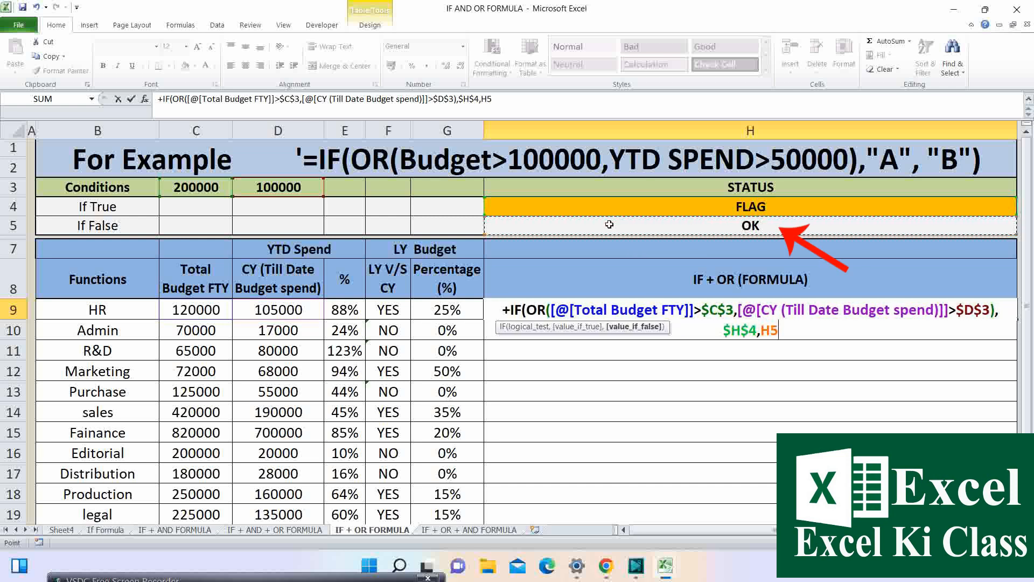
pyautogui.write(')')
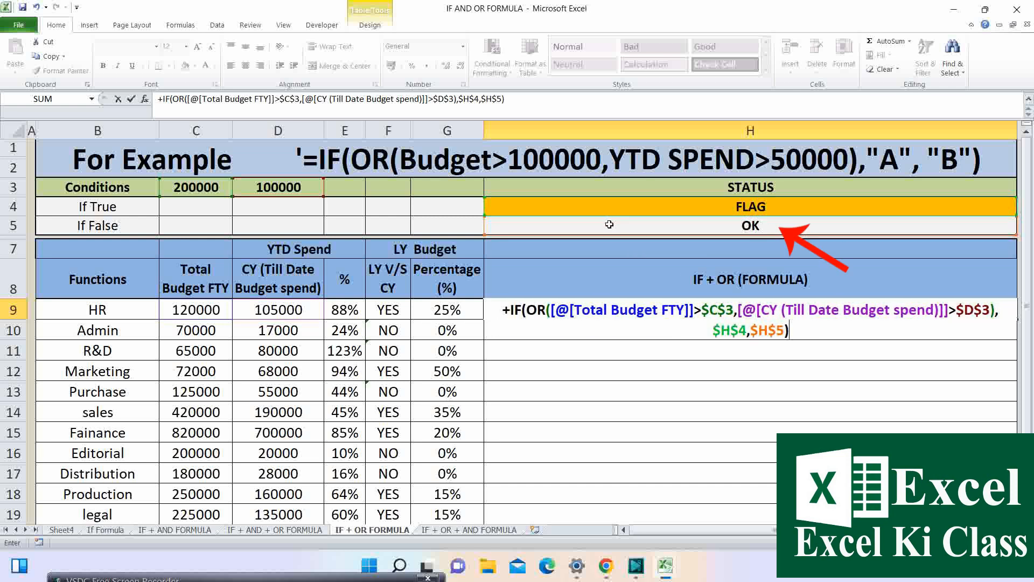
pyautogui.press('Return')
pyautogui.press('Up')
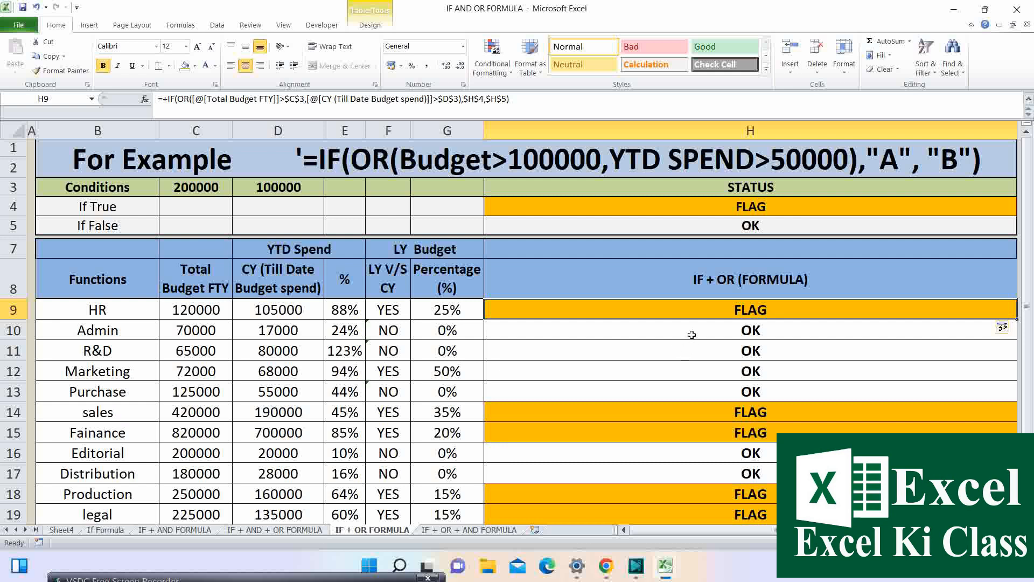
# Check the HR row's total budget and till-date spend against the two OR conditions.
pyautogui.click(185, 311)
pyautogui.moveTo(125, 313); pyautogui.dragTo(481, 324)
pyautogui.click(194, 310)
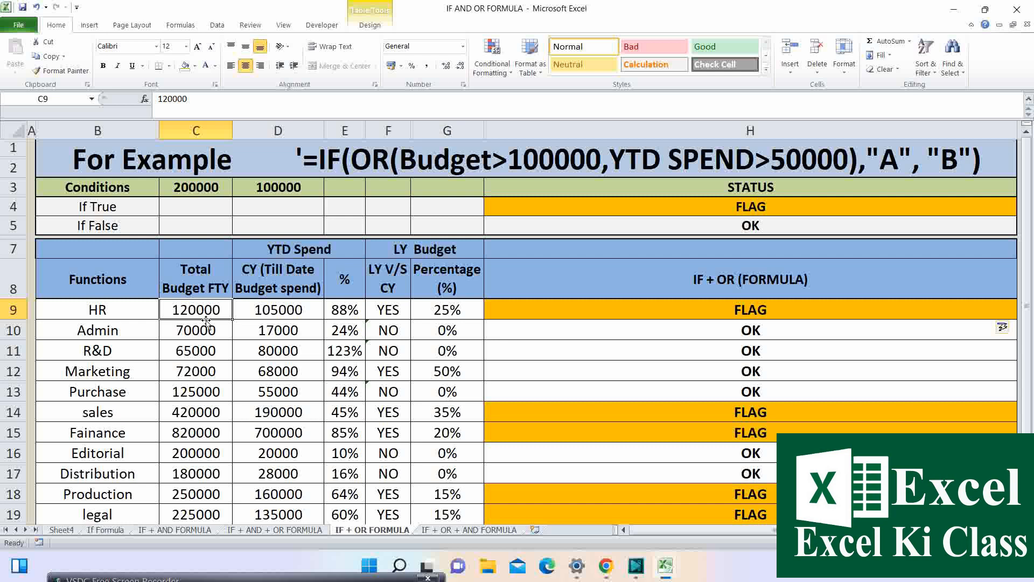
pyautogui.click(281, 312)
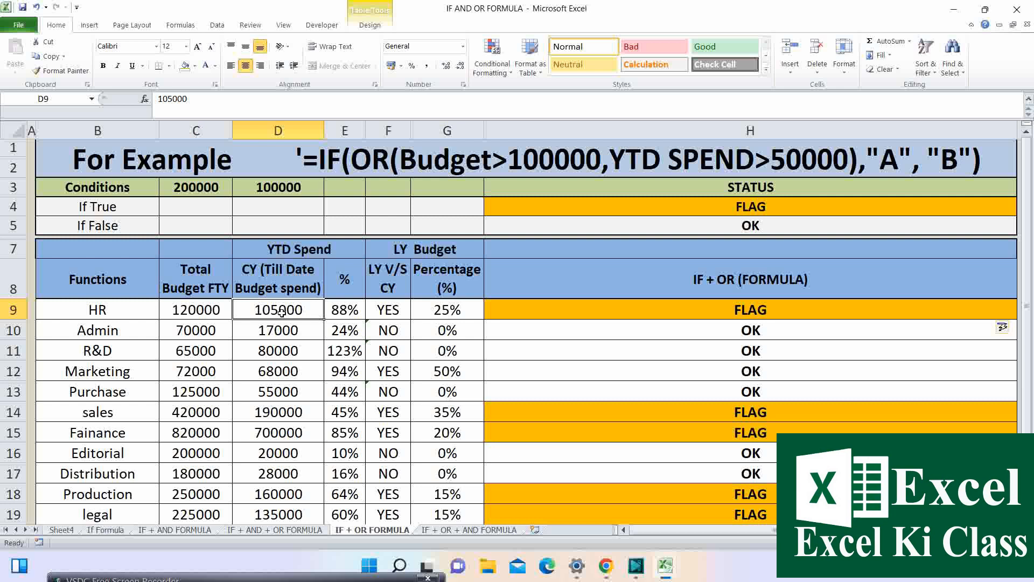
# Check the HR status formula and the Admin budget, and shade the Admin row B10:H10 with a standard fill color.
pyautogui.click(731, 305)
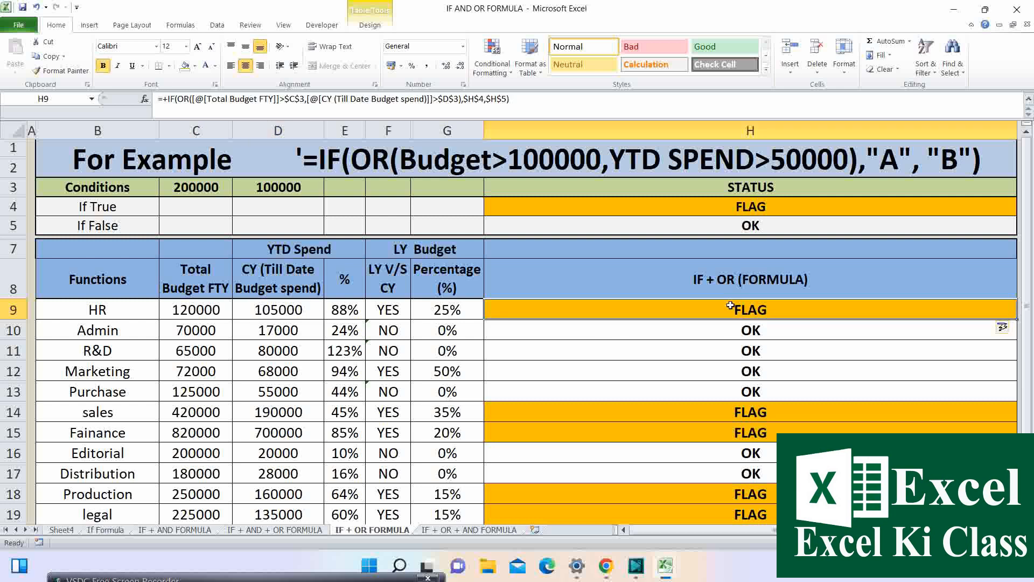
pyautogui.click(203, 333)
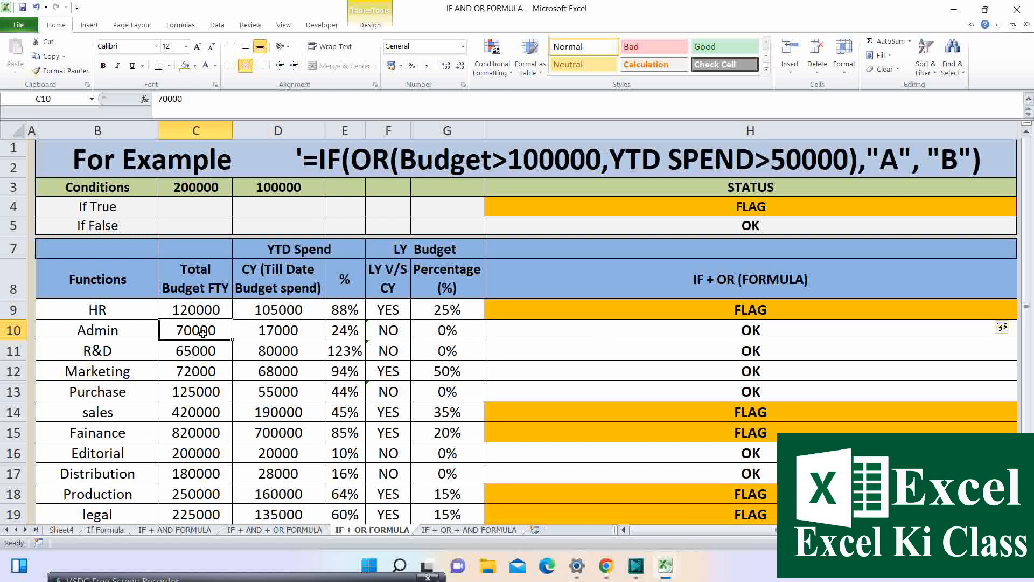
pyautogui.moveTo(116, 329); pyautogui.dragTo(589, 337)
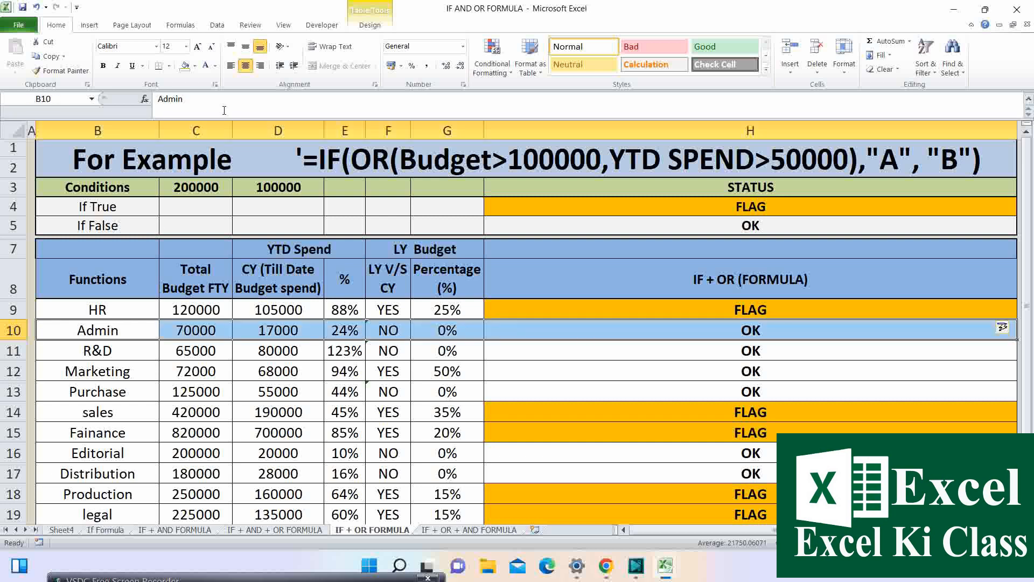
pyautogui.click(196, 65)
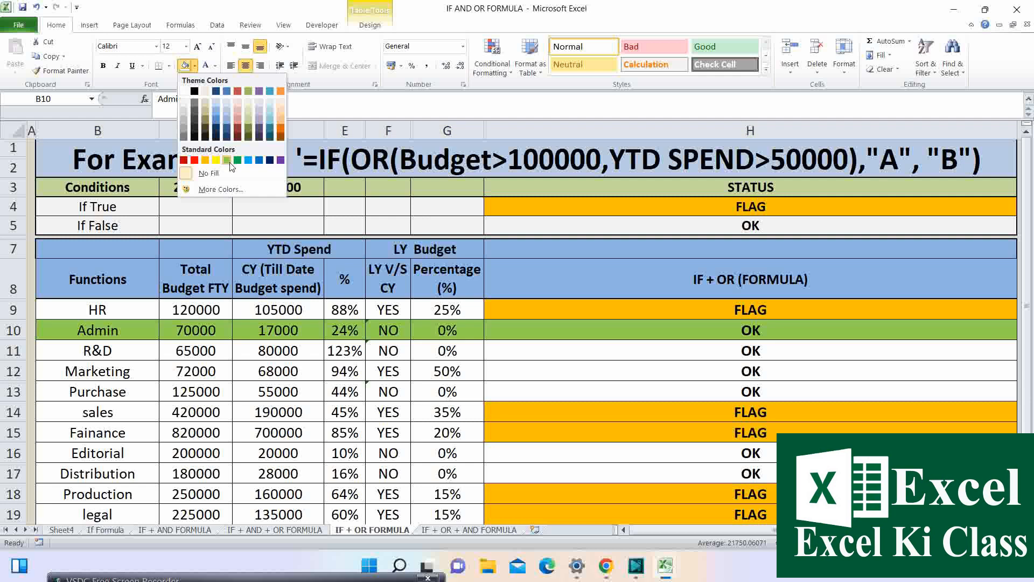
pyautogui.click(250, 160)
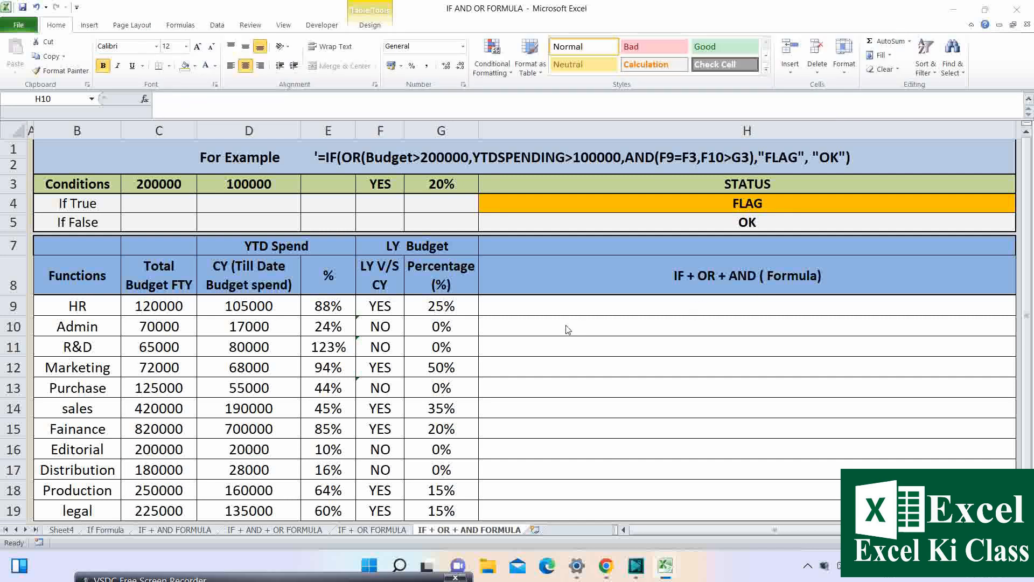
# On the IF + OR + AND FORMULA sheet, start H9 with IF and OR, using Total Budget FTY greater than $C$3 as the first condition.
pyautogui.click(580, 306)
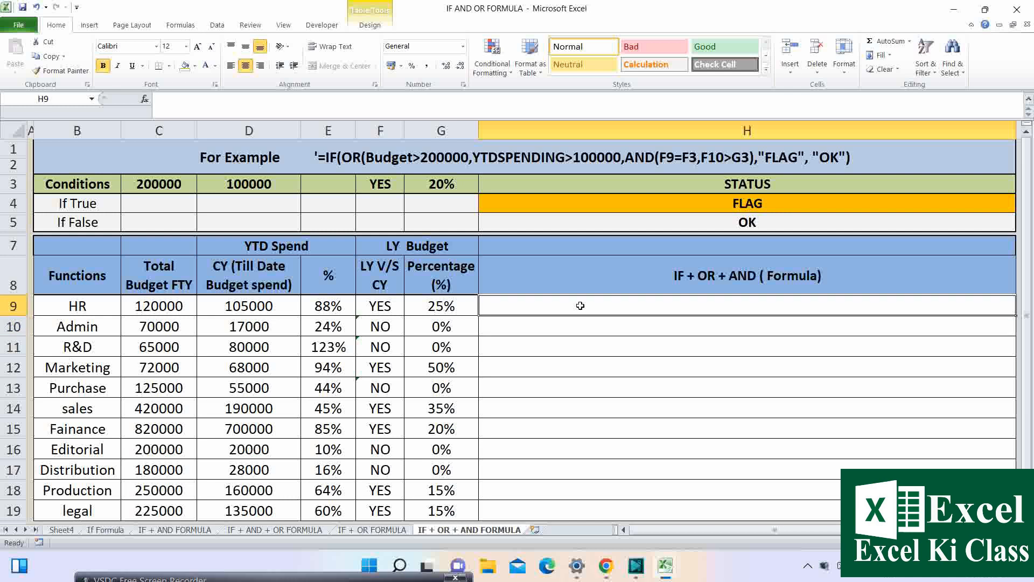
pyautogui.write('=IF')
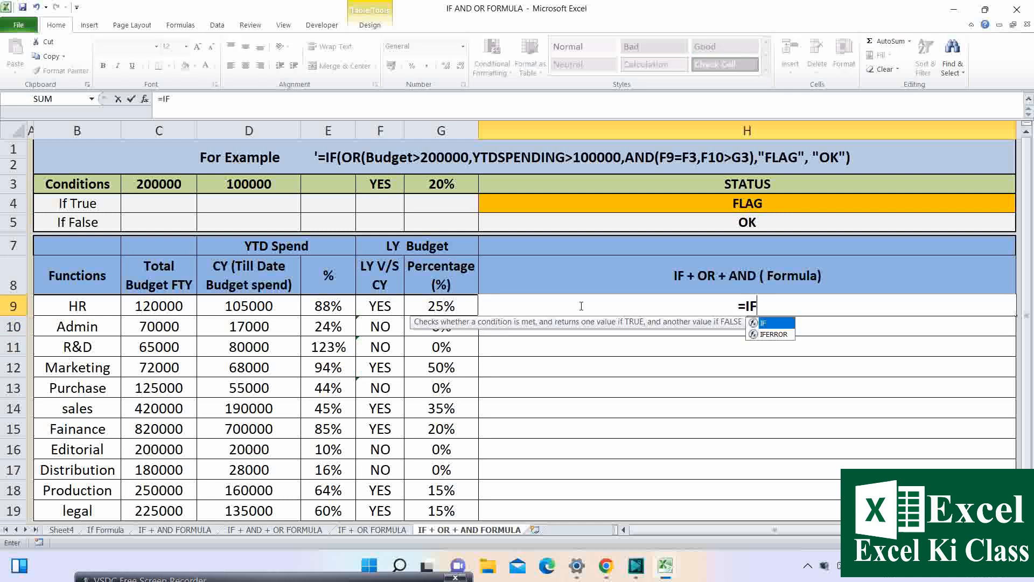
pyautogui.write('(OR')
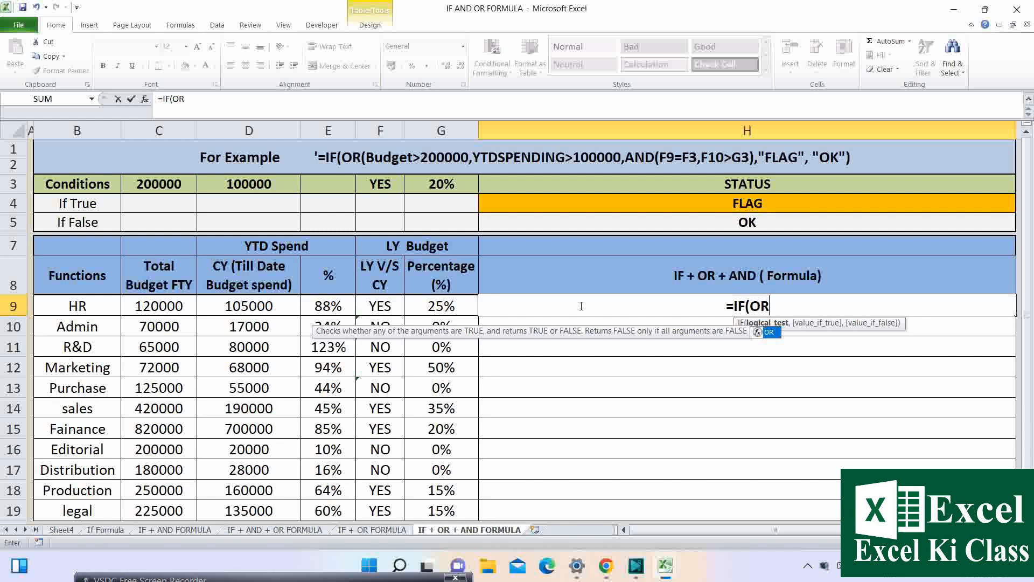
pyautogui.write('(')
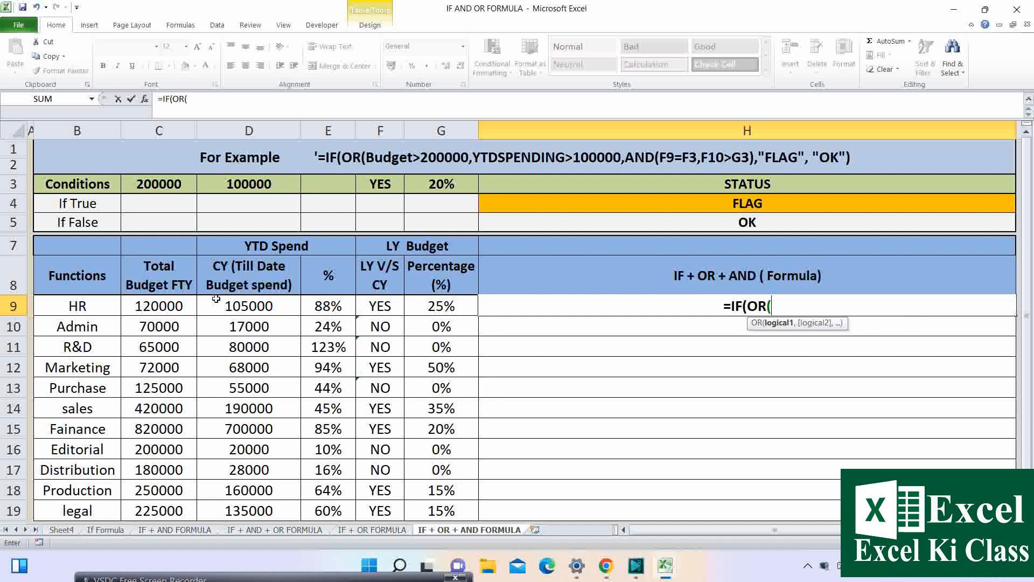
pyautogui.click(160, 308)
pyautogui.write('>')
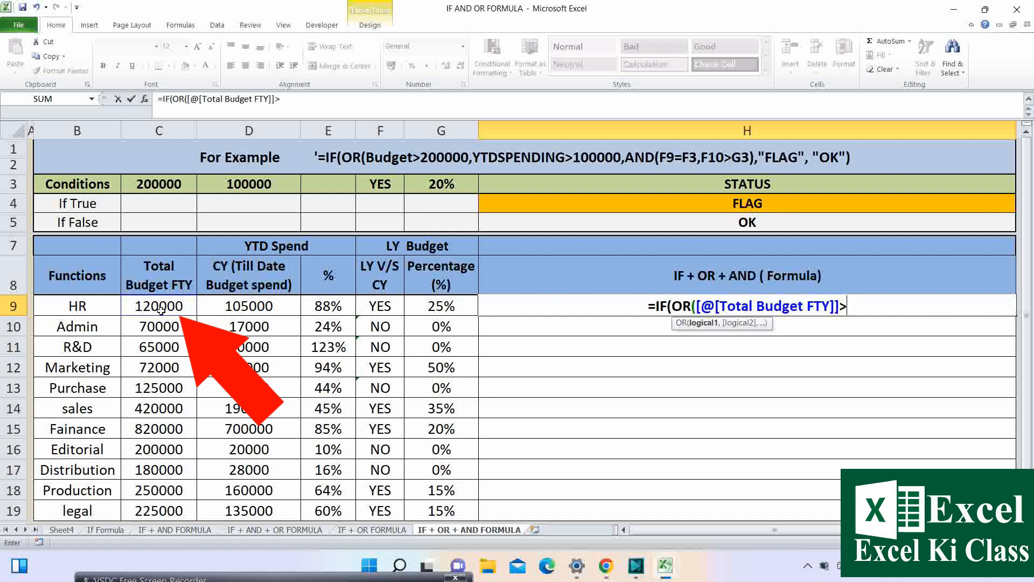
pyautogui.click(168, 184)
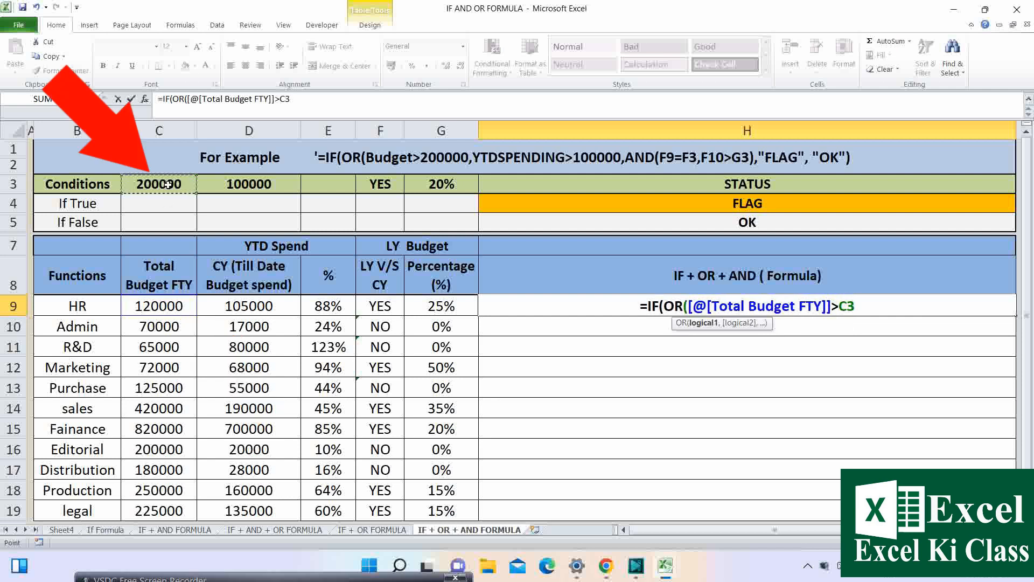
pyautogui.press('F4')
pyautogui.write(',')
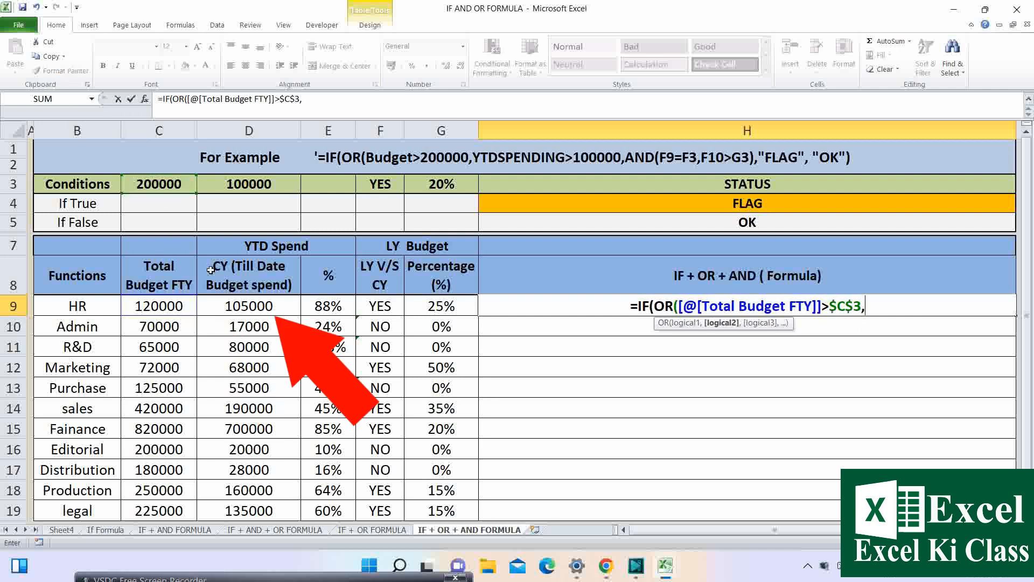
# Add CY (Till Date Budget spend) greater than $D$3 as the second OR condition in H9.
pyautogui.click(242, 309)
pyautogui.write('>')
pyautogui.click(272, 179)
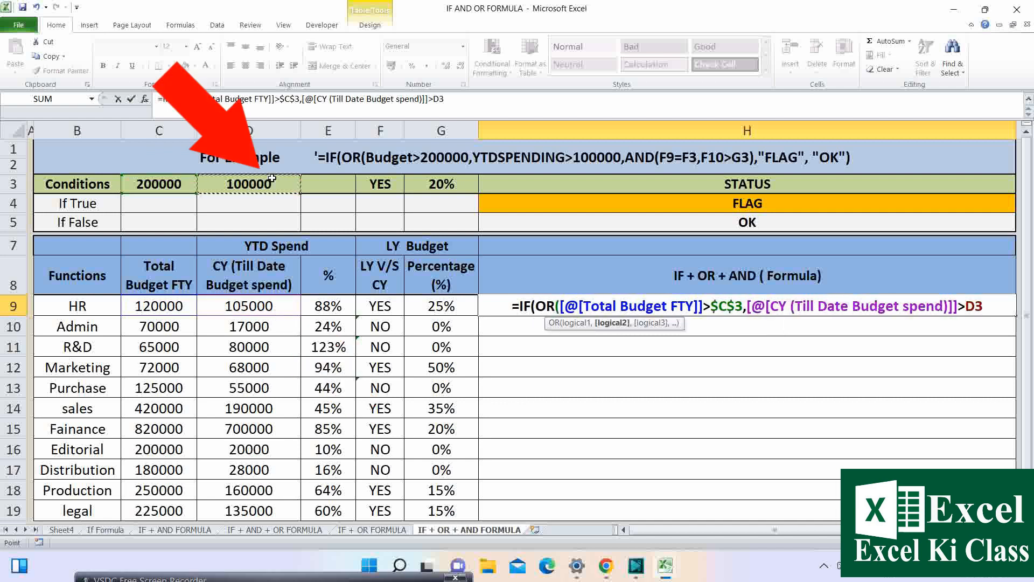
pyautogui.press('F4')
pyautogui.write(',')
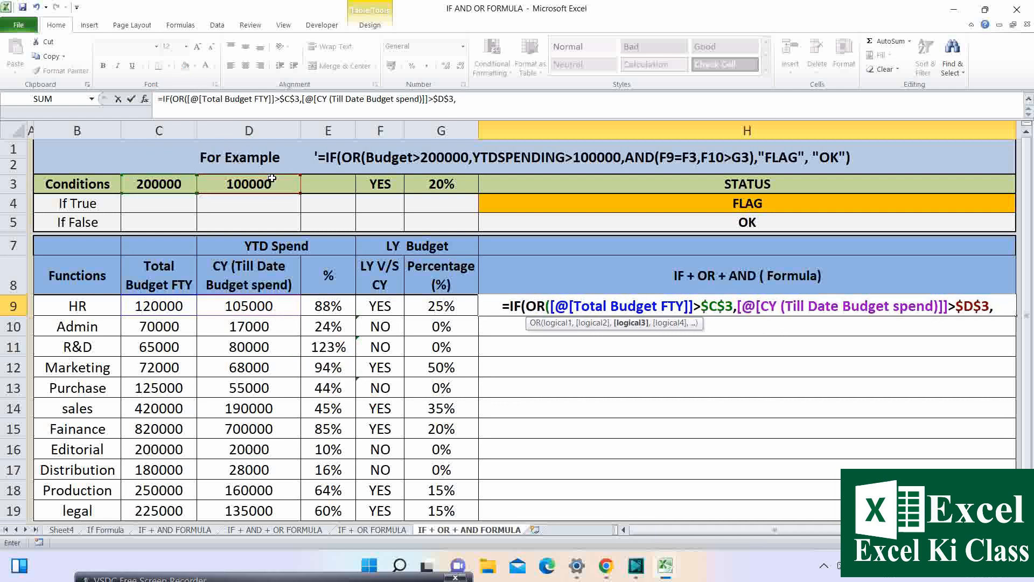
# Nest an AND function as the third OR condition, with LY V/S CY equal to $F$3 as its first test.
pyautogui.write('AND(')
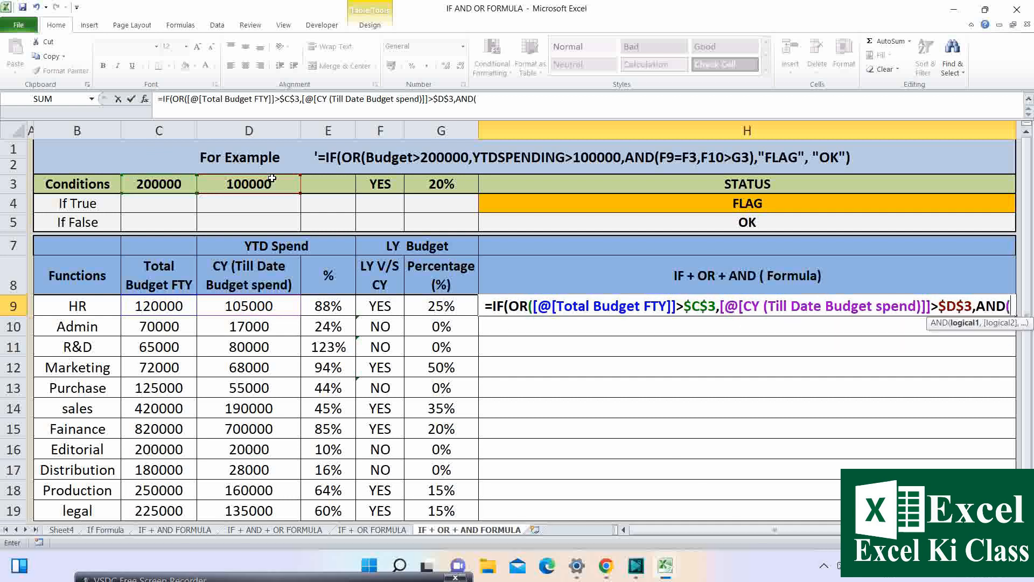
pyautogui.click(381, 309)
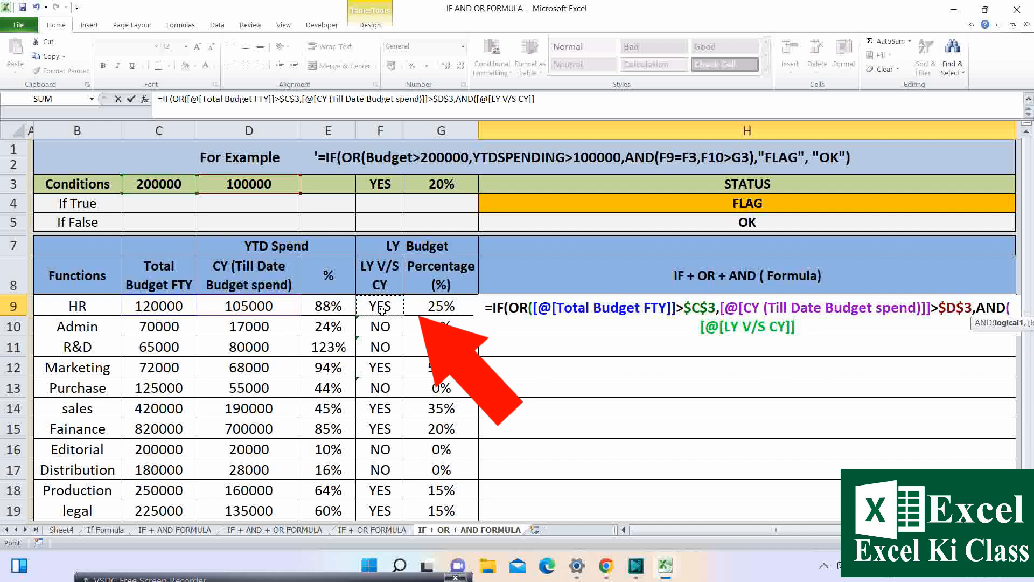
pyautogui.write('=')
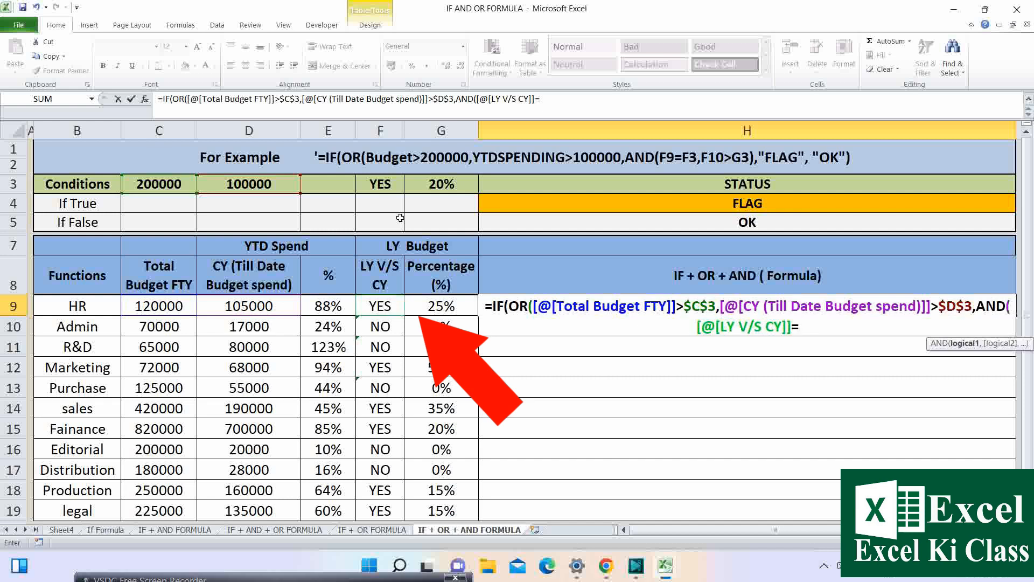
pyautogui.click(384, 182)
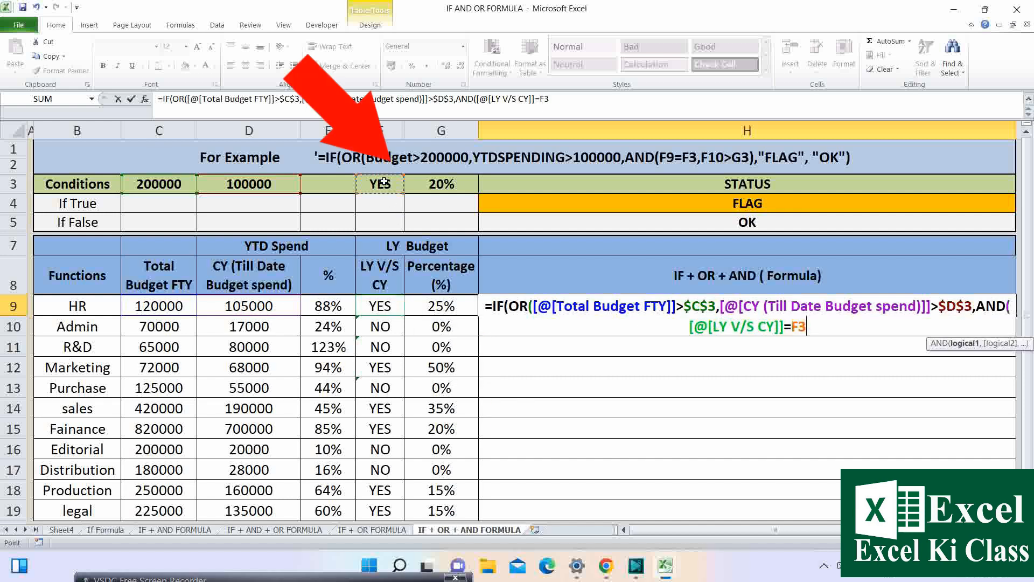
pyautogui.press('F4')
pyautogui.write(',')
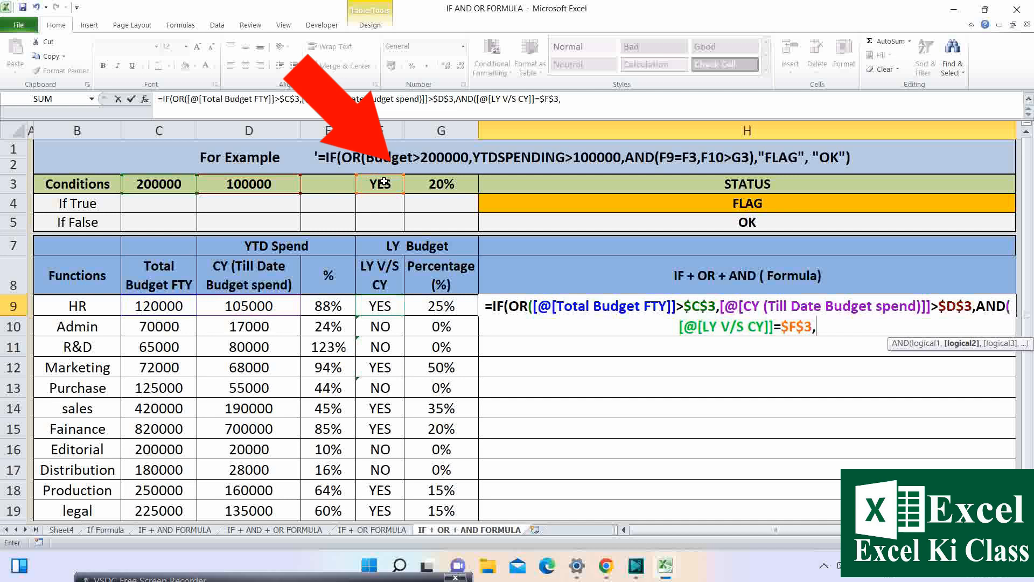
# Add Percentage (%) greater than $G$3 as the second AND test, and close the AND and OR parentheses.
pyautogui.click(428, 301)
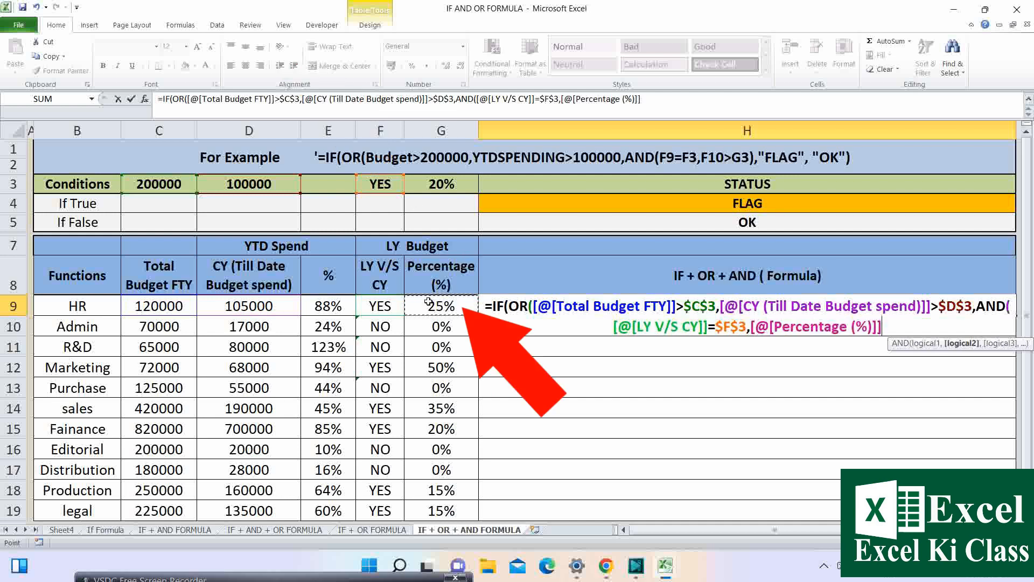
pyautogui.write('>')
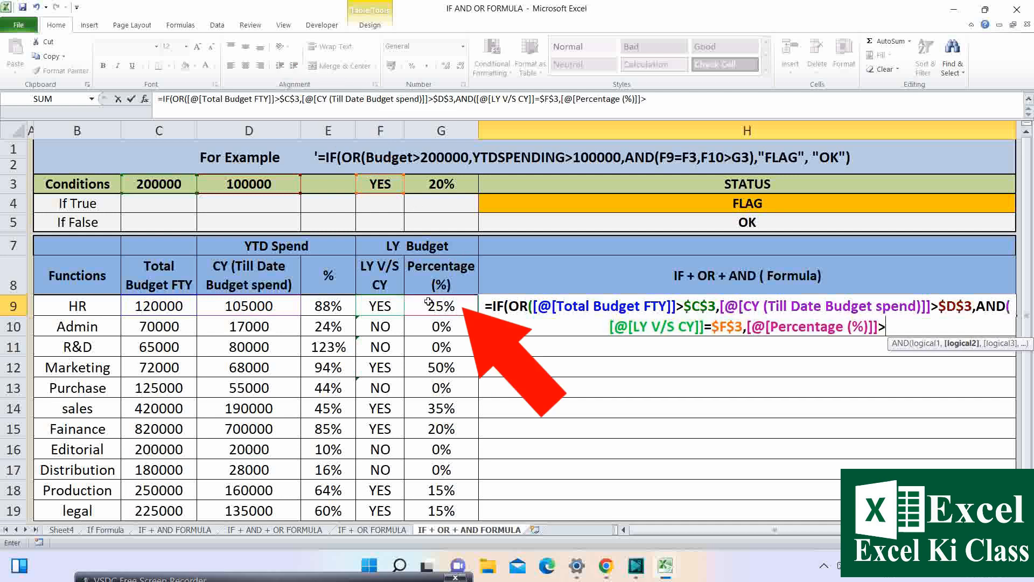
pyautogui.click(459, 179)
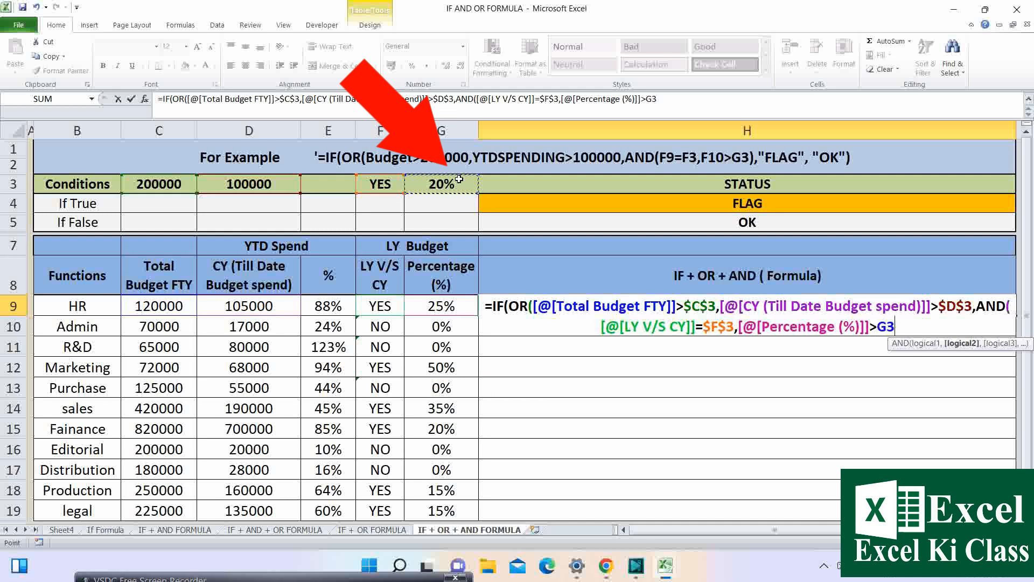
pyautogui.press('F4')
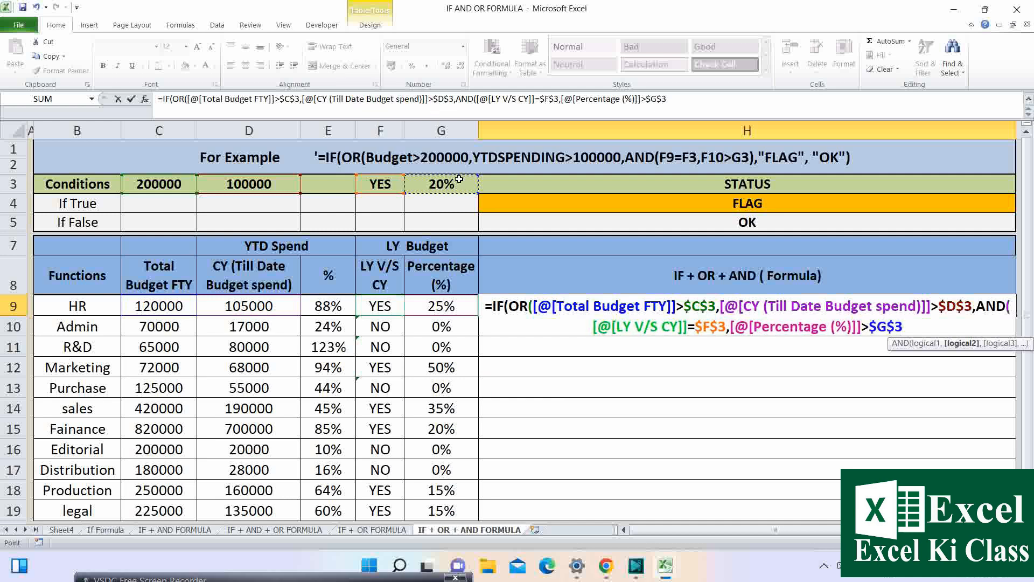
pyautogui.write(')),')
# Set $H$4 as the value if true and $H$5 as the value if false, and enter the IF + OR + AND formula.
pyautogui.click(621, 200)
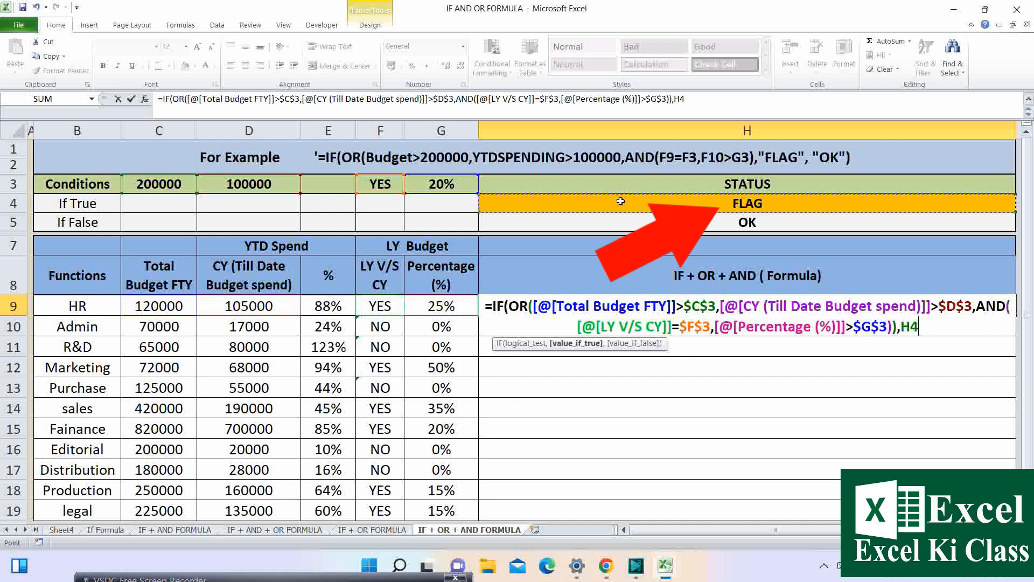
pyautogui.press('F4')
pyautogui.write(',')
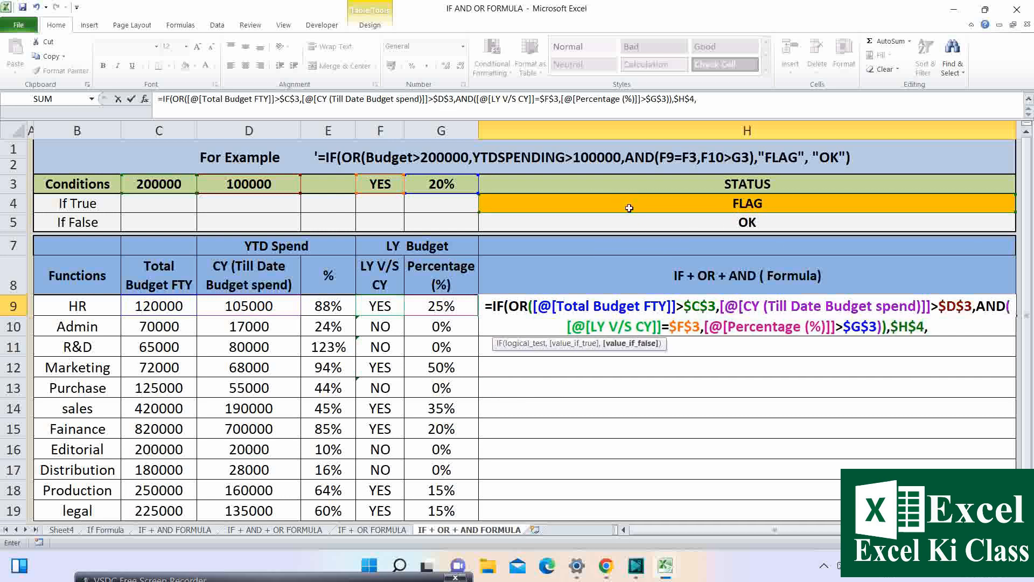
pyautogui.click(632, 223)
pyautogui.press('F4')
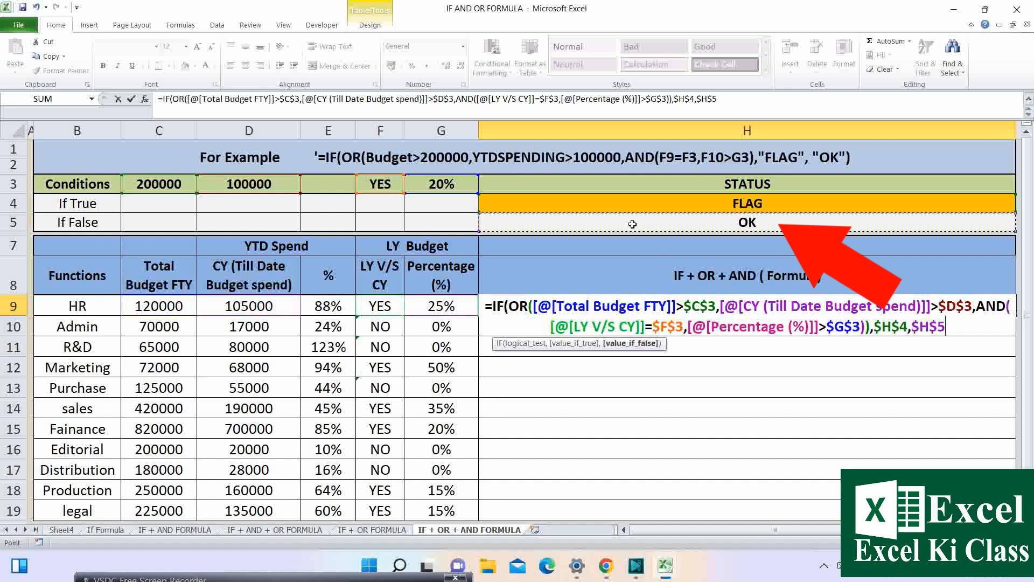
pyautogui.write(')')
pyautogui.press('Return')
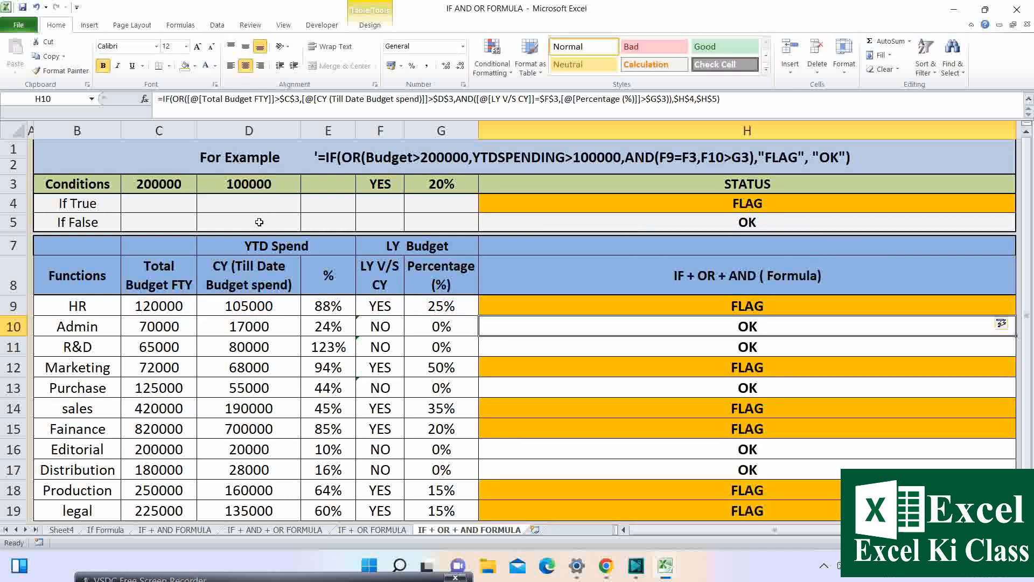
# Check the HR row's total budget, till-date spend, LY V/S CY and percentage against the OR and AND conditions.
pyautogui.click(100, 307)
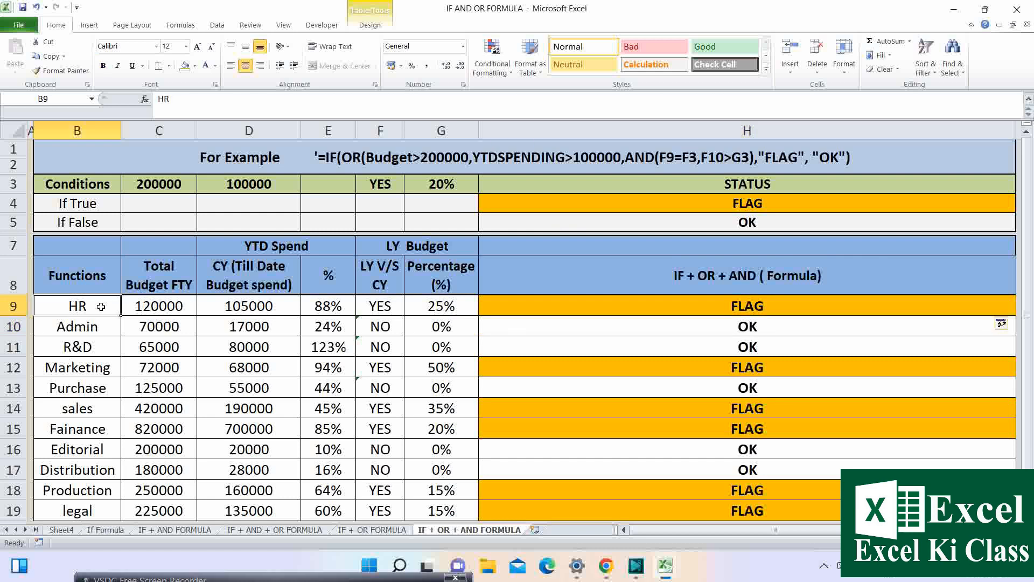
pyautogui.hotkey('ctrl', 'shift', 'Right')
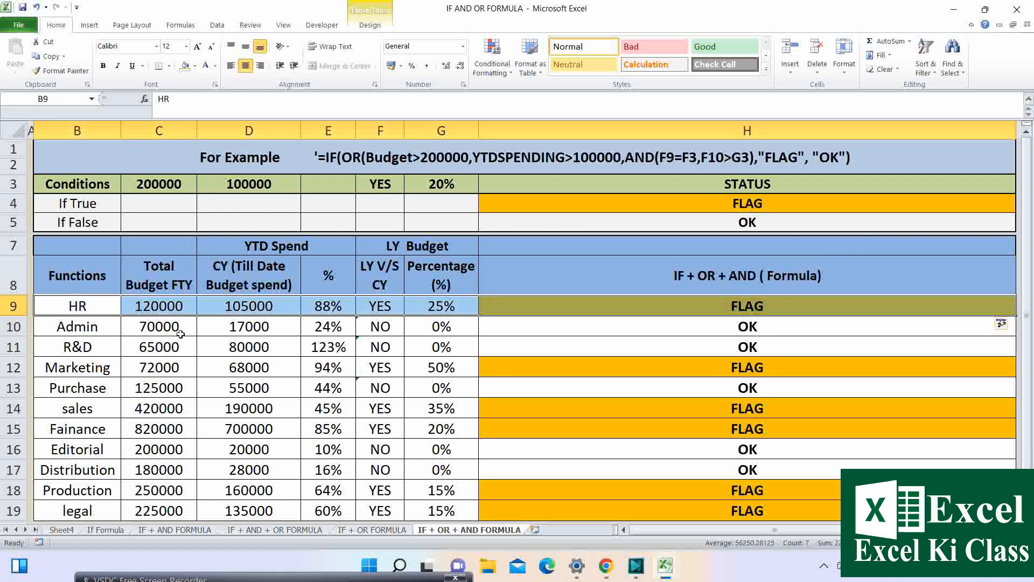
pyautogui.click(175, 307)
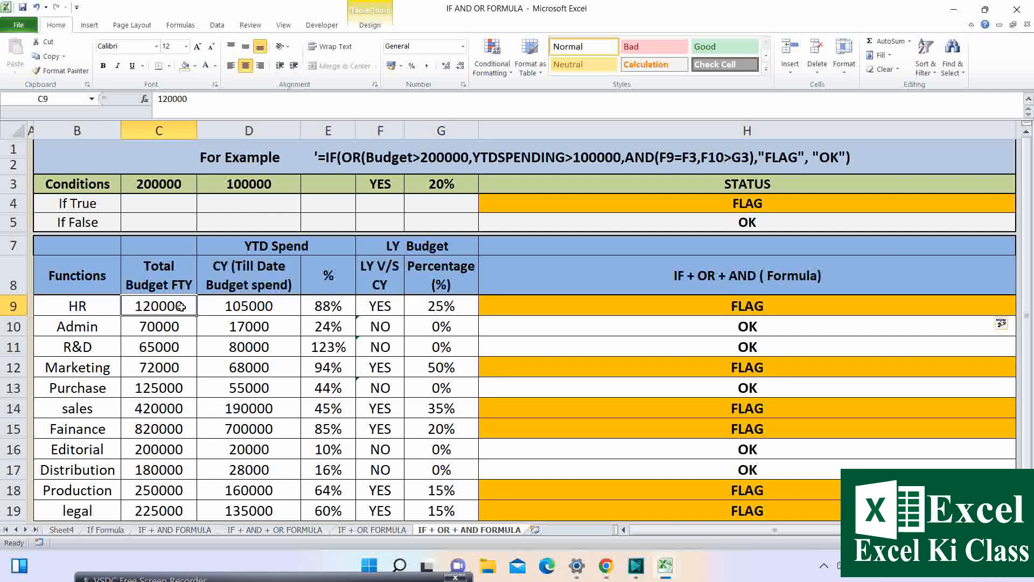
pyautogui.hotkey('shift', 'Right')
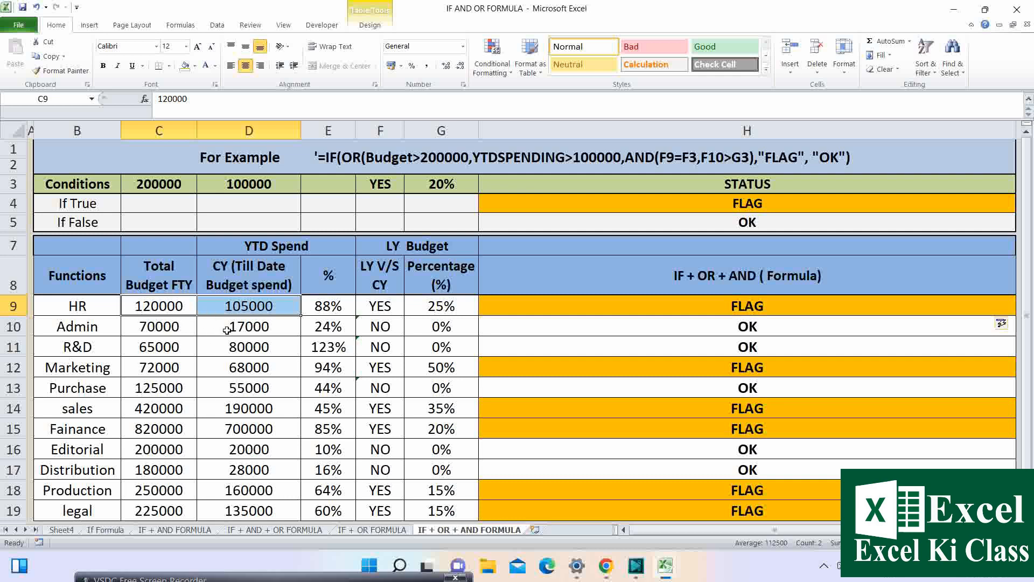
pyautogui.click(388, 306)
pyautogui.moveTo(387, 306); pyautogui.dragTo(432, 305)
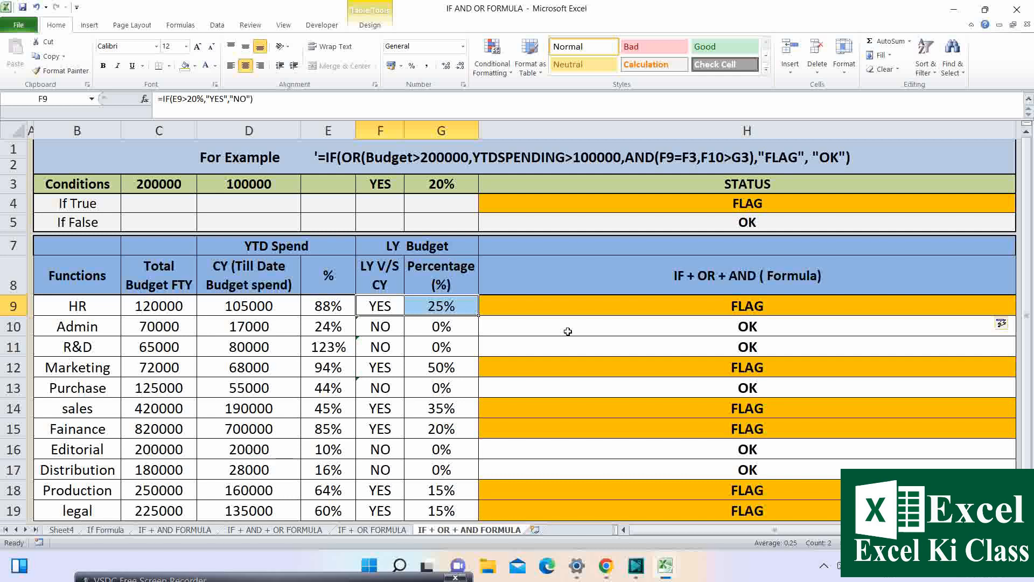
pyautogui.click(178, 302)
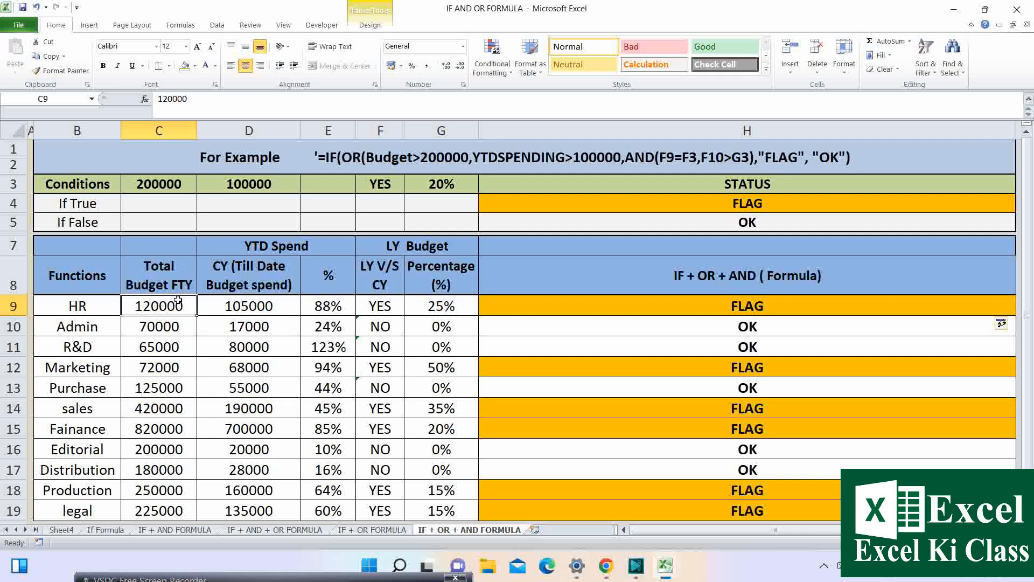
pyautogui.click(249, 308)
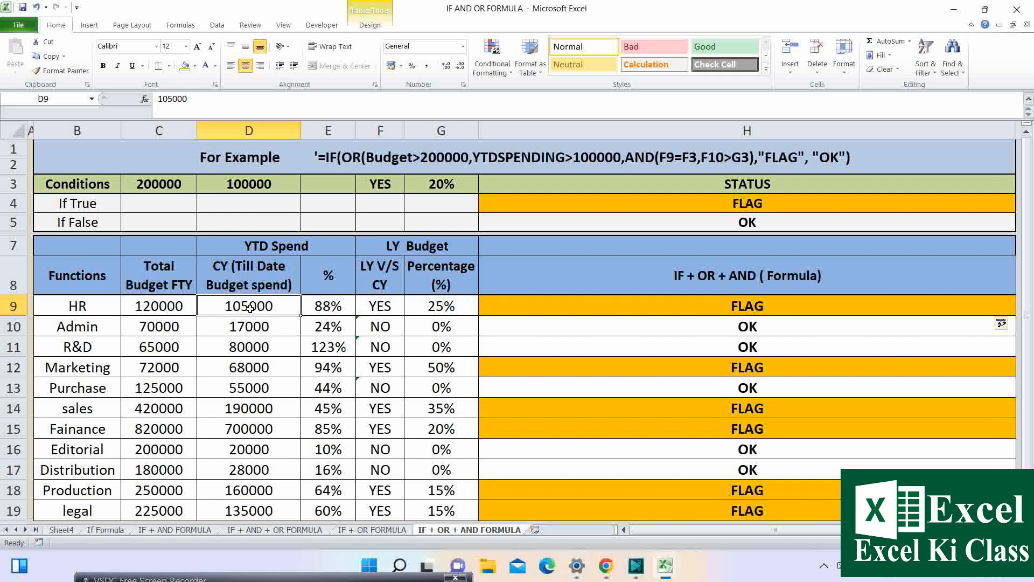
pyautogui.click(383, 307)
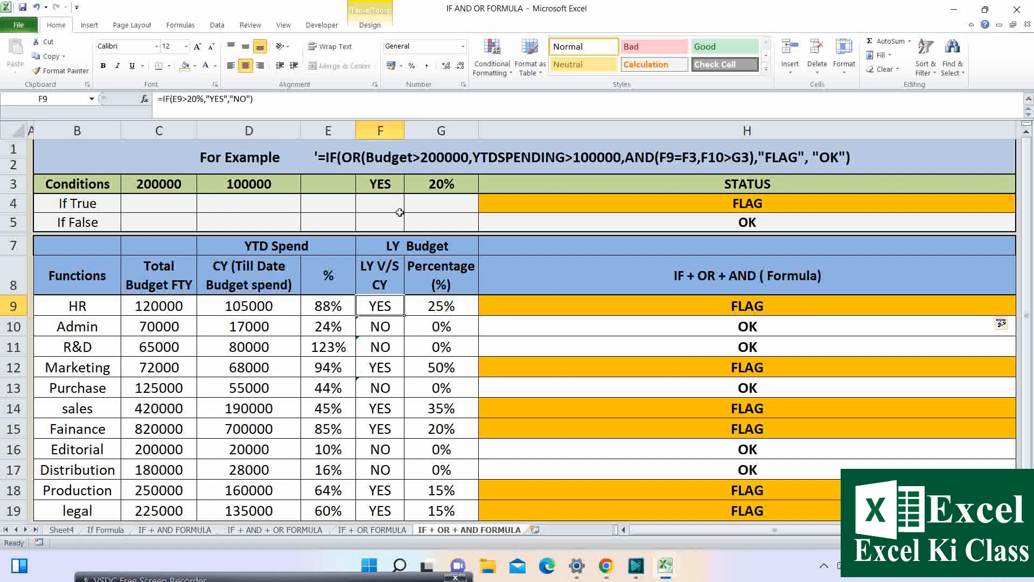
# Check the HR row's Percentage (%) and formula status, and select the Admin row for comparison.
pyautogui.click(441, 305)
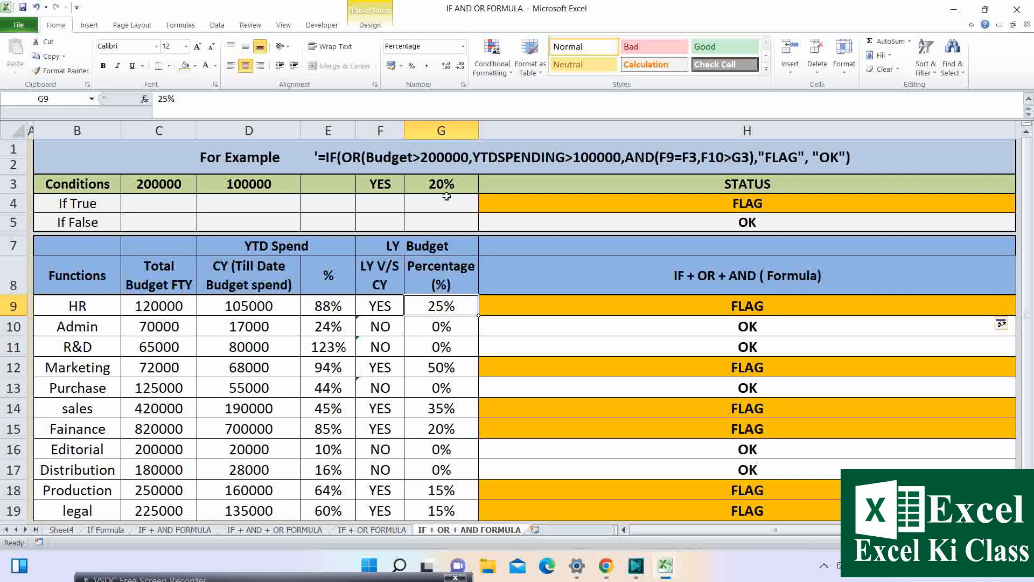
pyautogui.click(665, 297)
pyautogui.moveTo(46, 326); pyautogui.dragTo(164, 325)
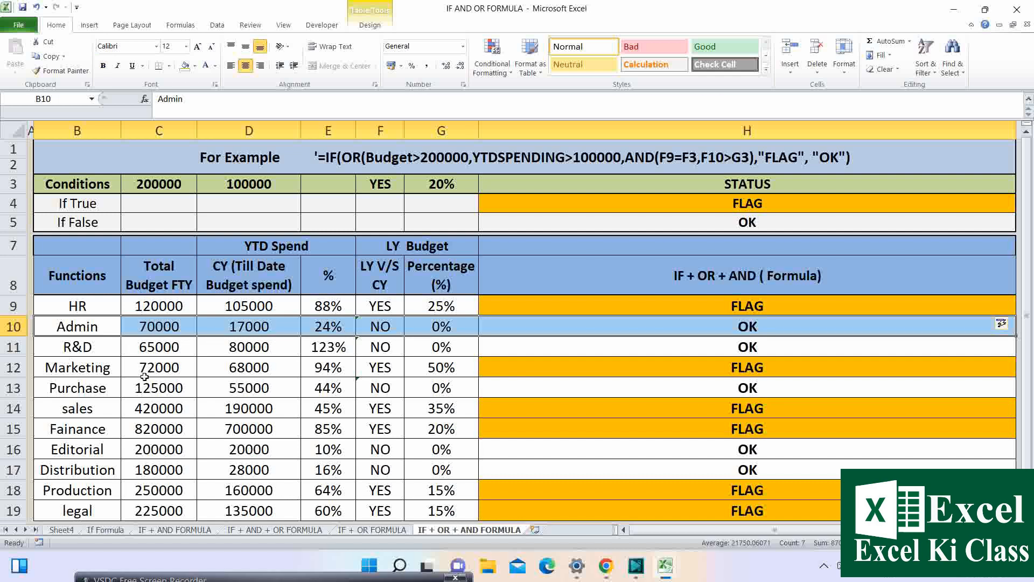
# Highlight the Purchase row from the Functions column through the formula column with a blue fill.
pyautogui.moveTo(113, 389); pyautogui.dragTo(569, 394)
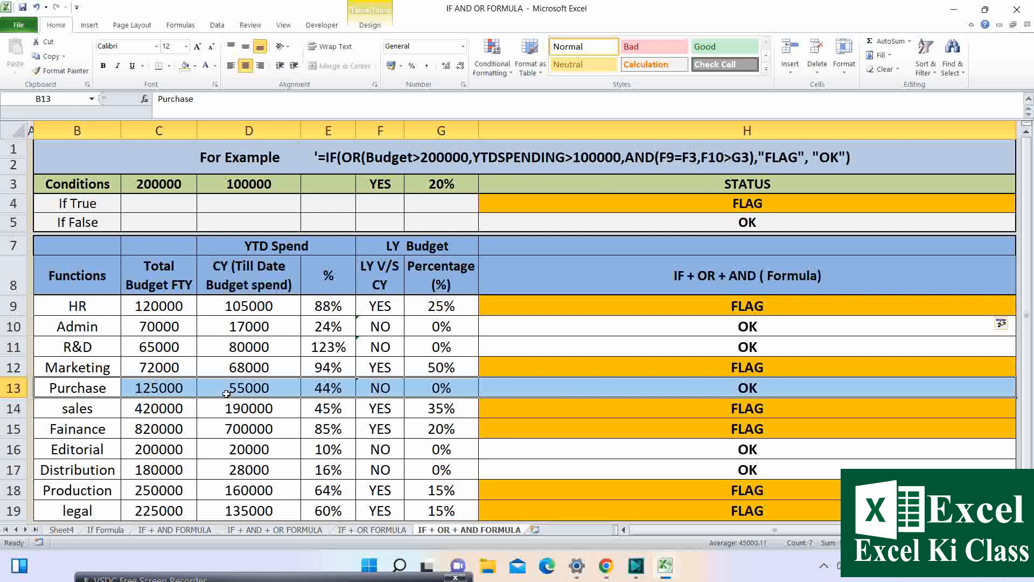
pyautogui.click(194, 66)
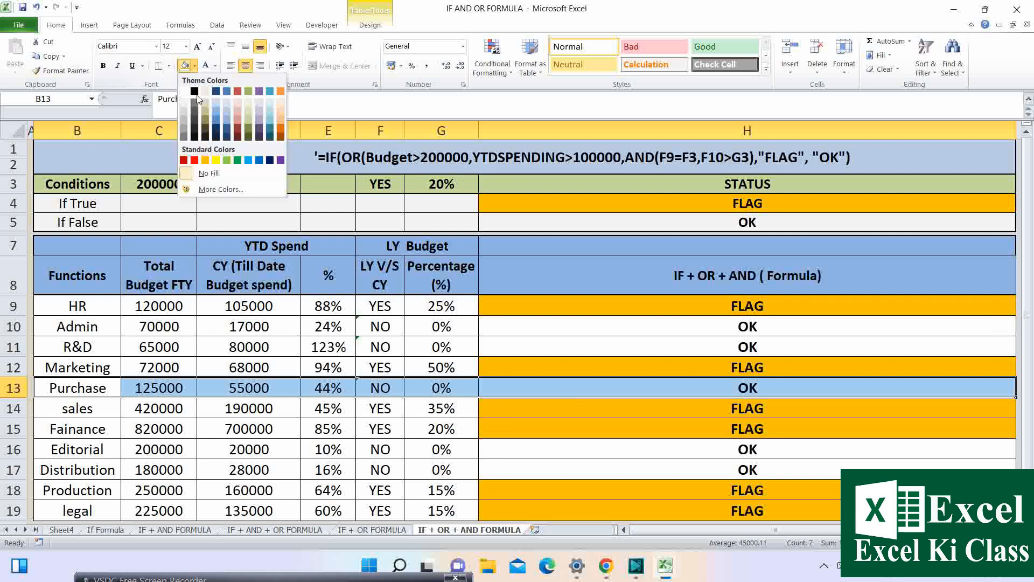
pyautogui.click(224, 158)
# Check the Purchase row's budget, till-date spend, LY V/S CY, percentage and formula status against the OR and AND conditions.
pyautogui.moveTo(161, 387); pyautogui.dragTo(239, 389)
pyautogui.click(239, 389)
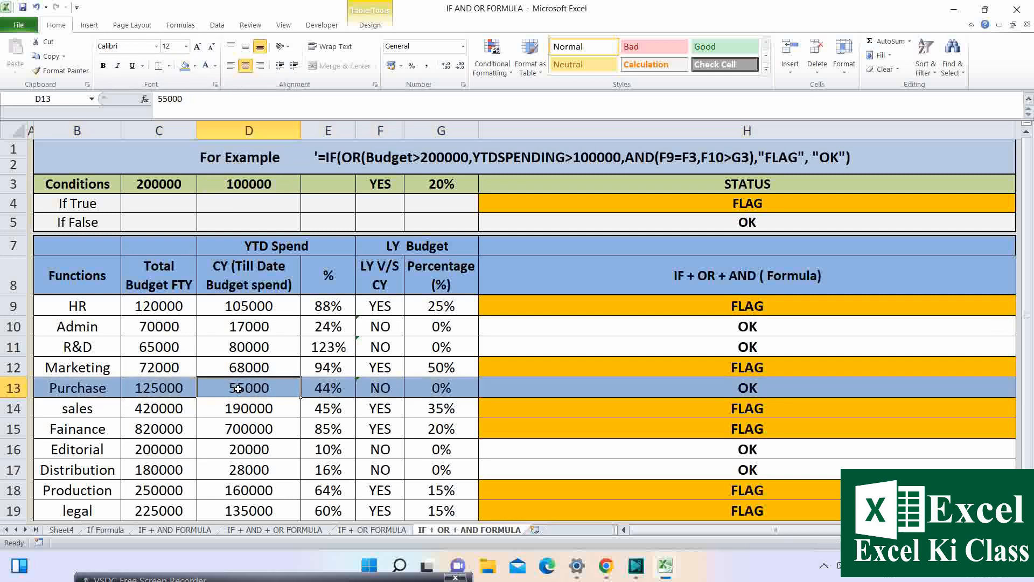
pyautogui.moveTo(168, 387); pyautogui.dragTo(225, 389)
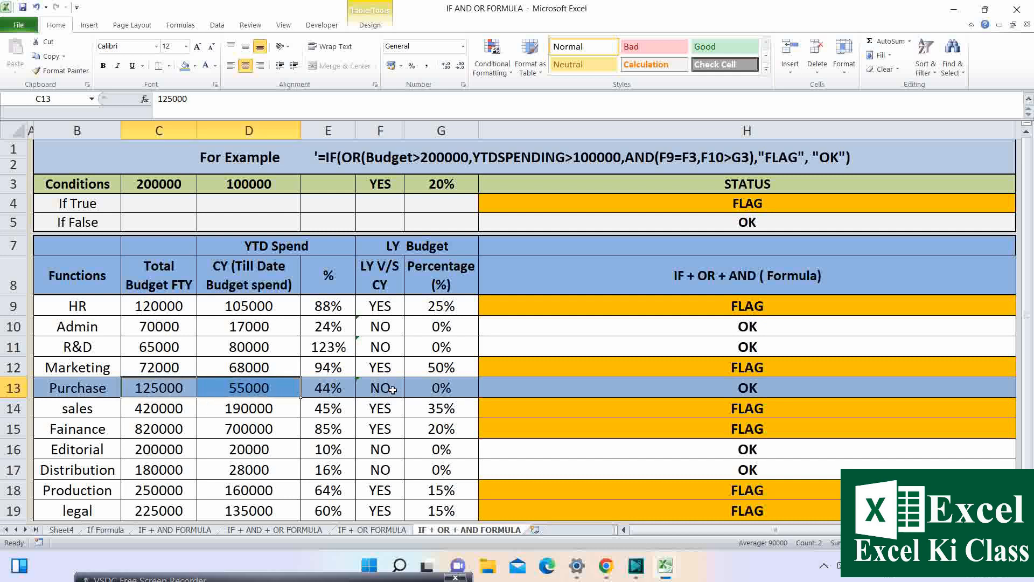
pyautogui.moveTo(393, 389); pyautogui.dragTo(449, 390)
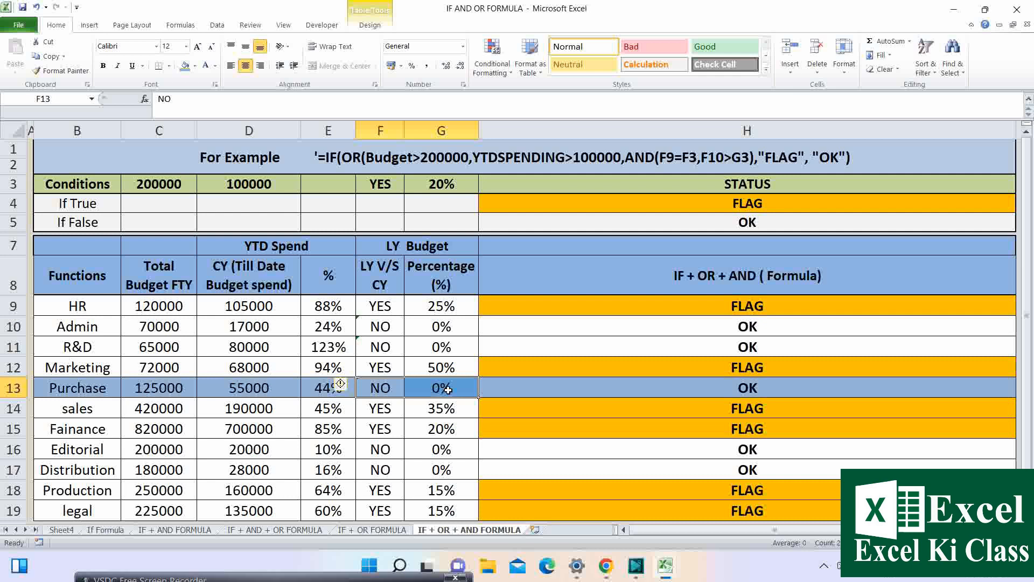
pyautogui.click(651, 388)
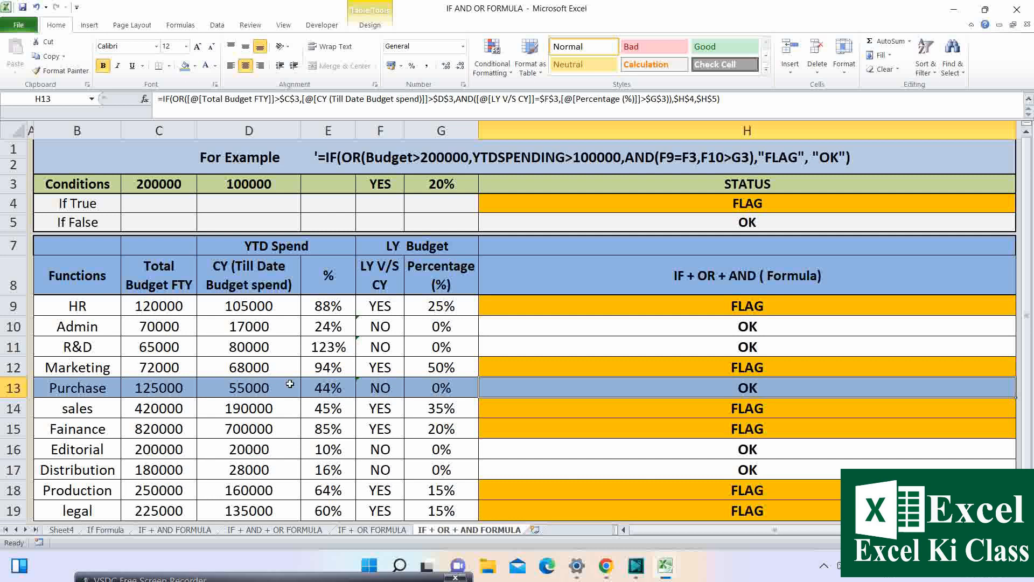
pyautogui.click(412, 327)
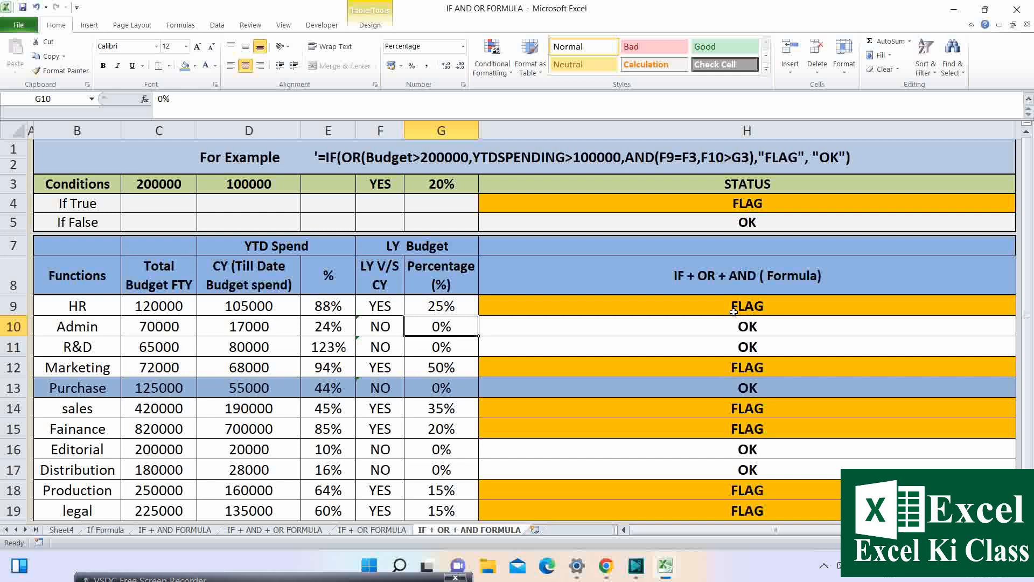
# Go back through the example sheets to the list of formula combinations on Sheet4.
pyautogui.hotkey('ctrl', 'pageup')
pyautogui.hotkey('ctrl', 'pageup')
pyautogui.hotkey('ctrl', 'pageup')
pyautogui.hotkey('ctrl', 'pageup')
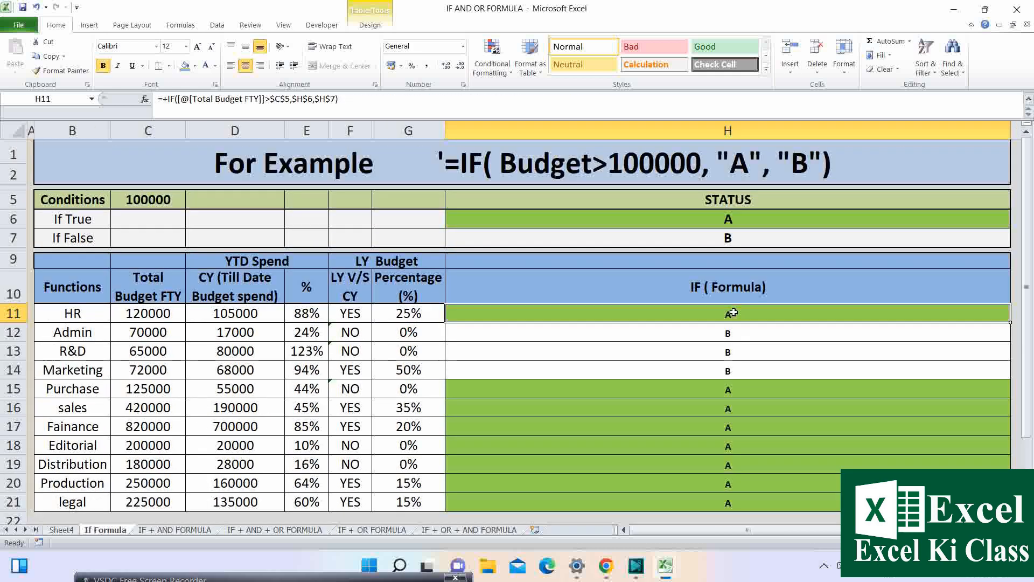
pyautogui.hotkey('ctrl', 'pageup')
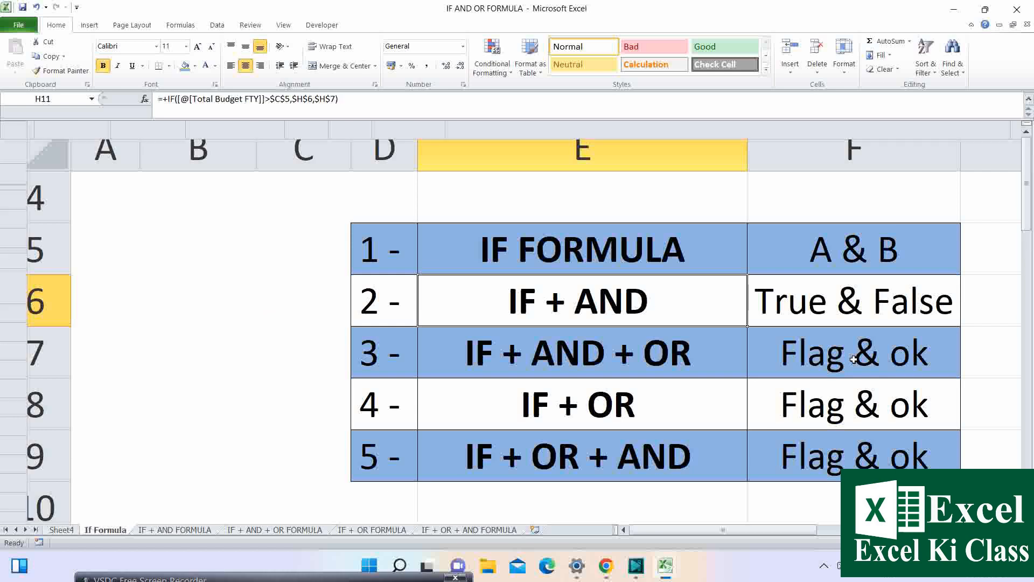
# Review the If True and If False statuses on the If Formula and IF + AND FORMULA sheets, and return to Sheet4.
pyautogui.hotkey('ctrl', 'pagedown')
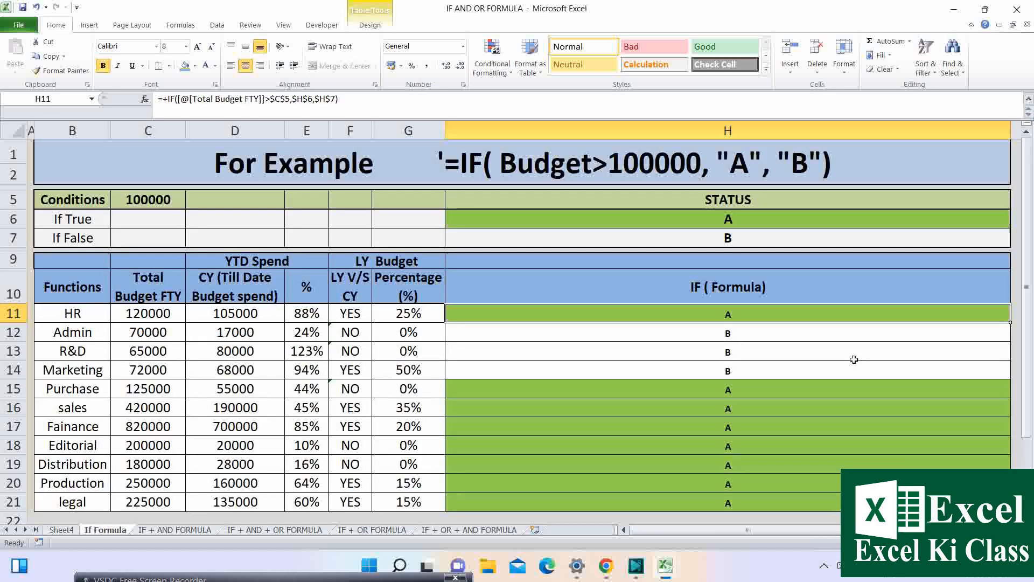
pyautogui.click(767, 233)
pyautogui.hotkey('ctrl', 'pagedown')
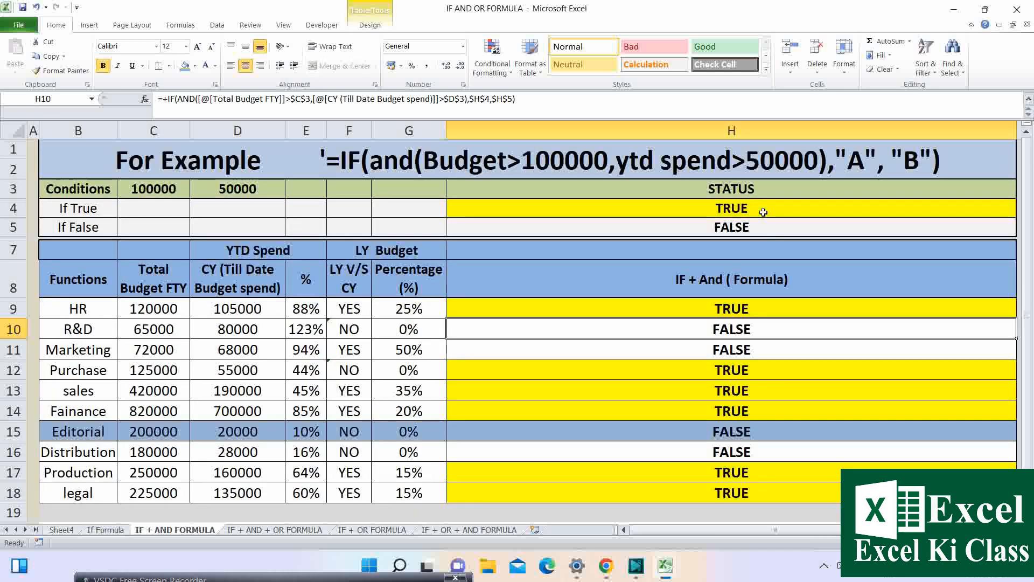
pyautogui.moveTo(762, 210); pyautogui.dragTo(761, 222)
pyautogui.hotkey('ctrl', 'pageup')
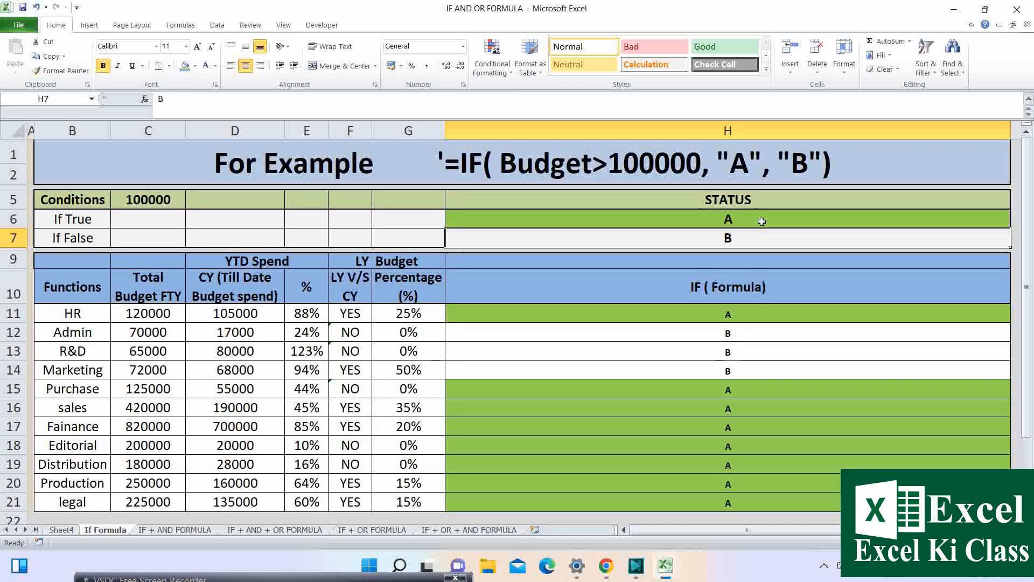
pyautogui.hotkey('ctrl', 'pageup')
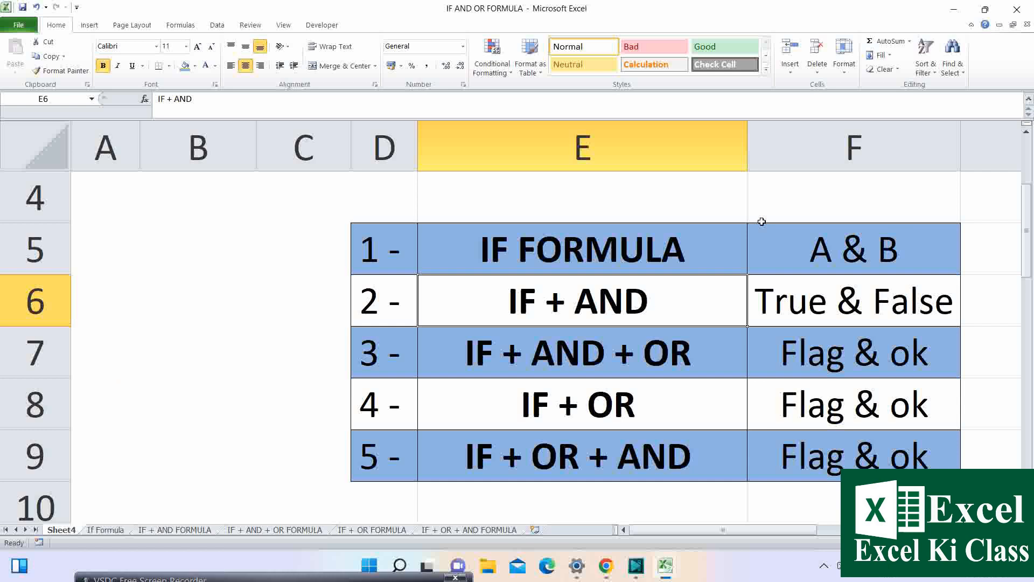